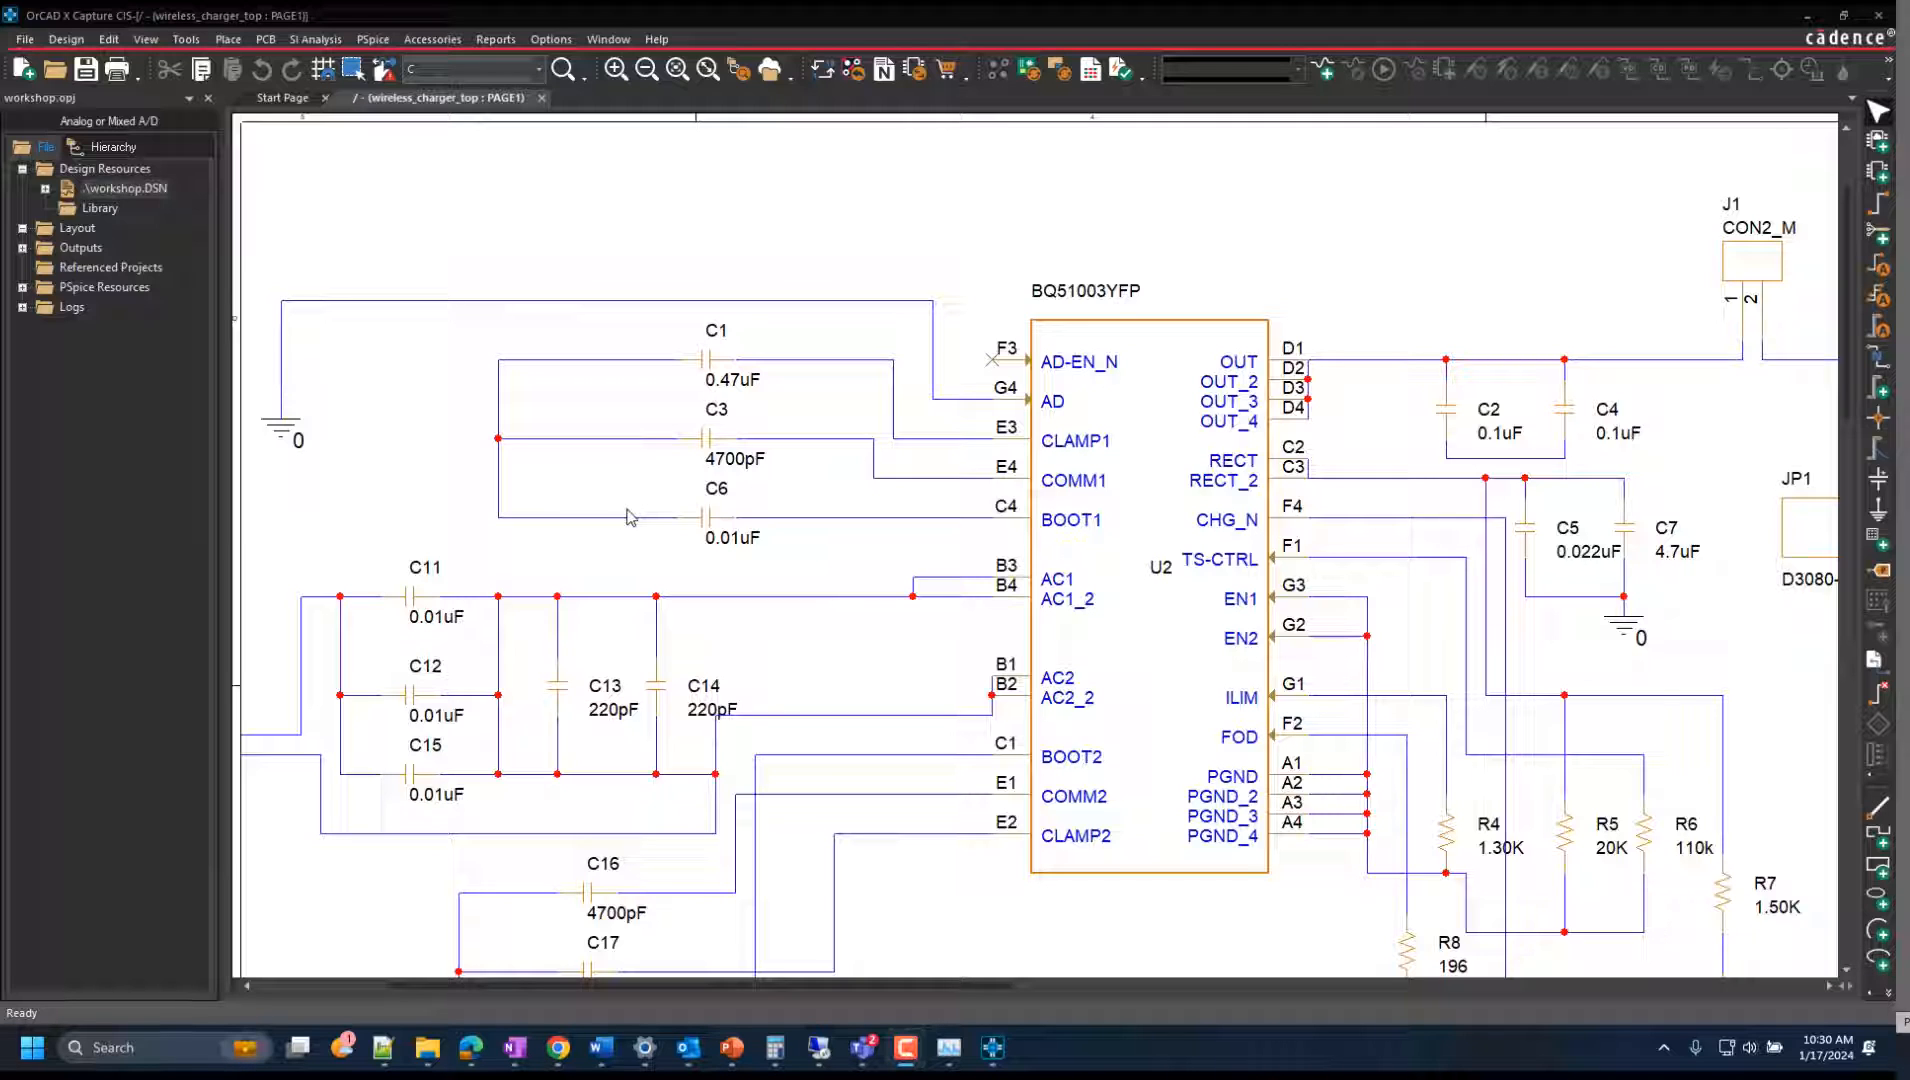
Create a new PCB layout with board .\allegro\workshop.brd in the allegro folder, and close the layout editor saving the board.
left_click(265, 40)
left_click(308, 63)
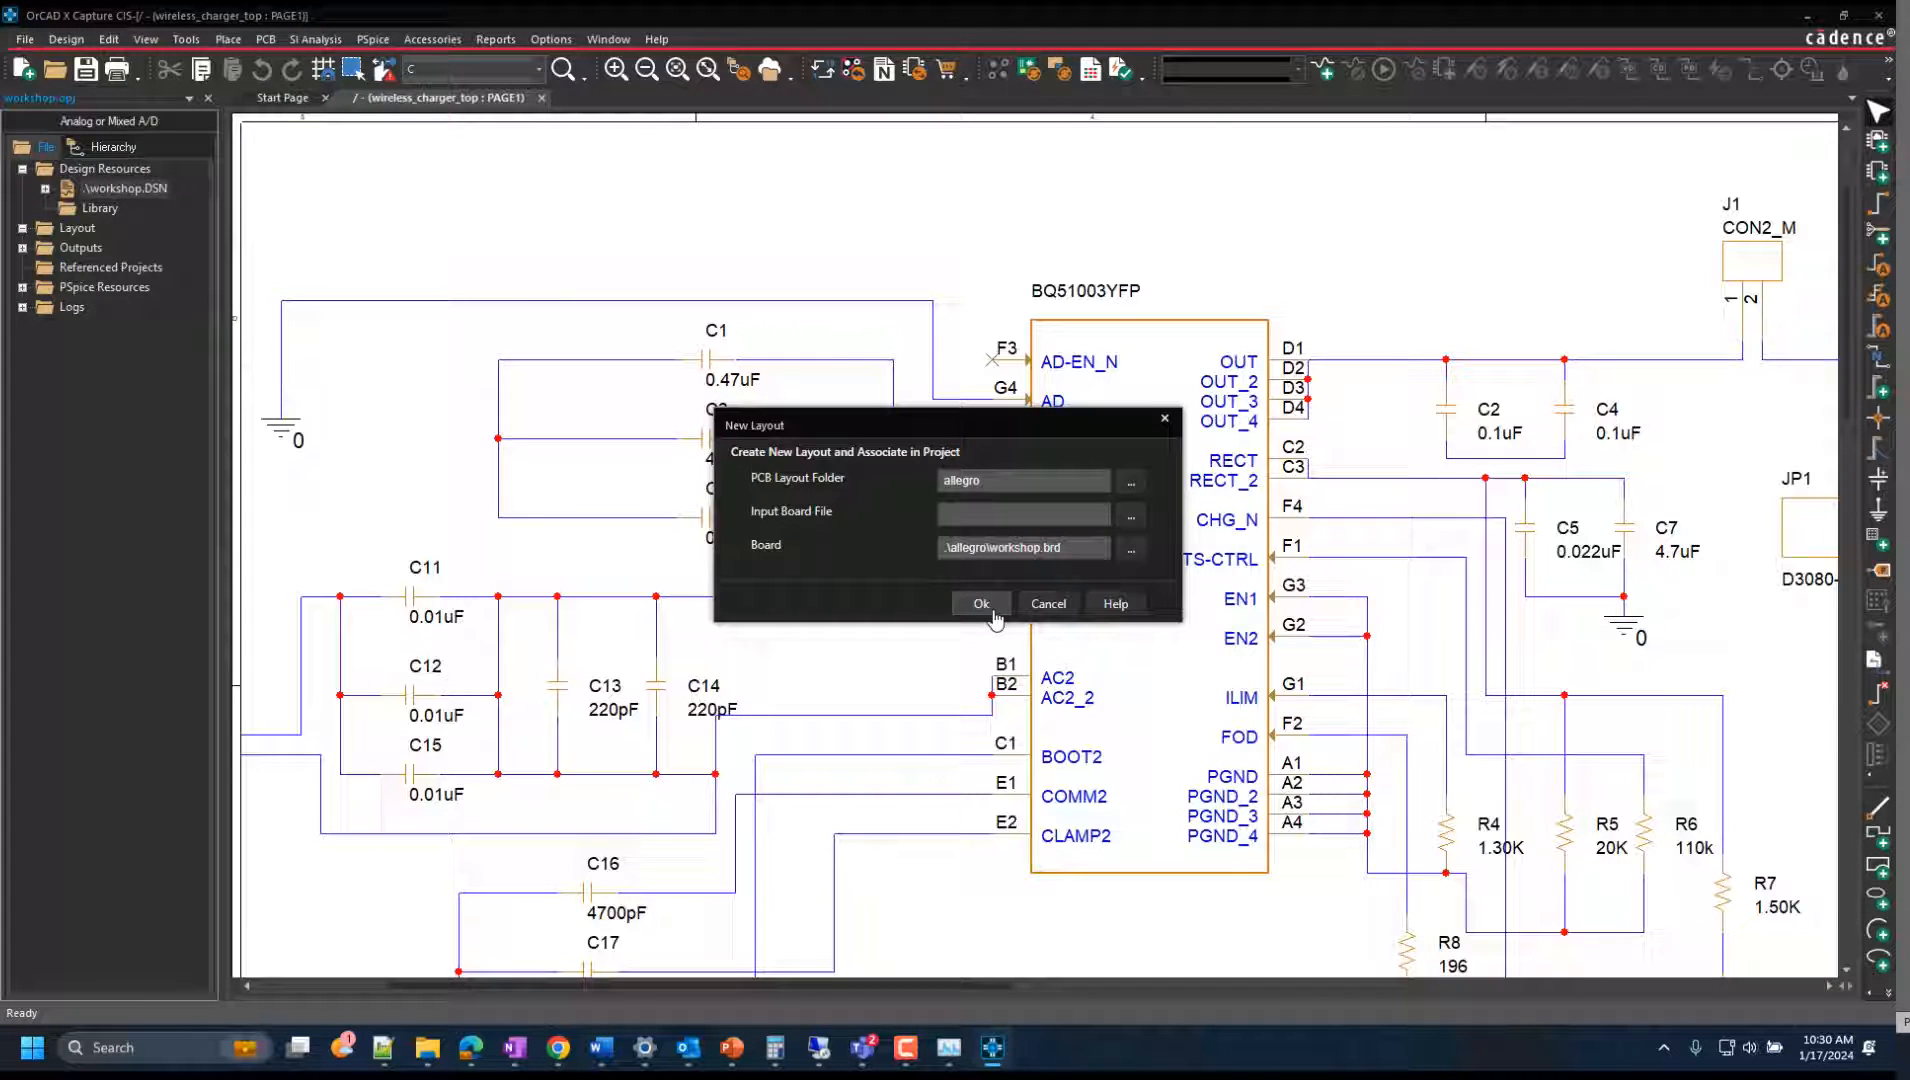
left_click(993, 612)
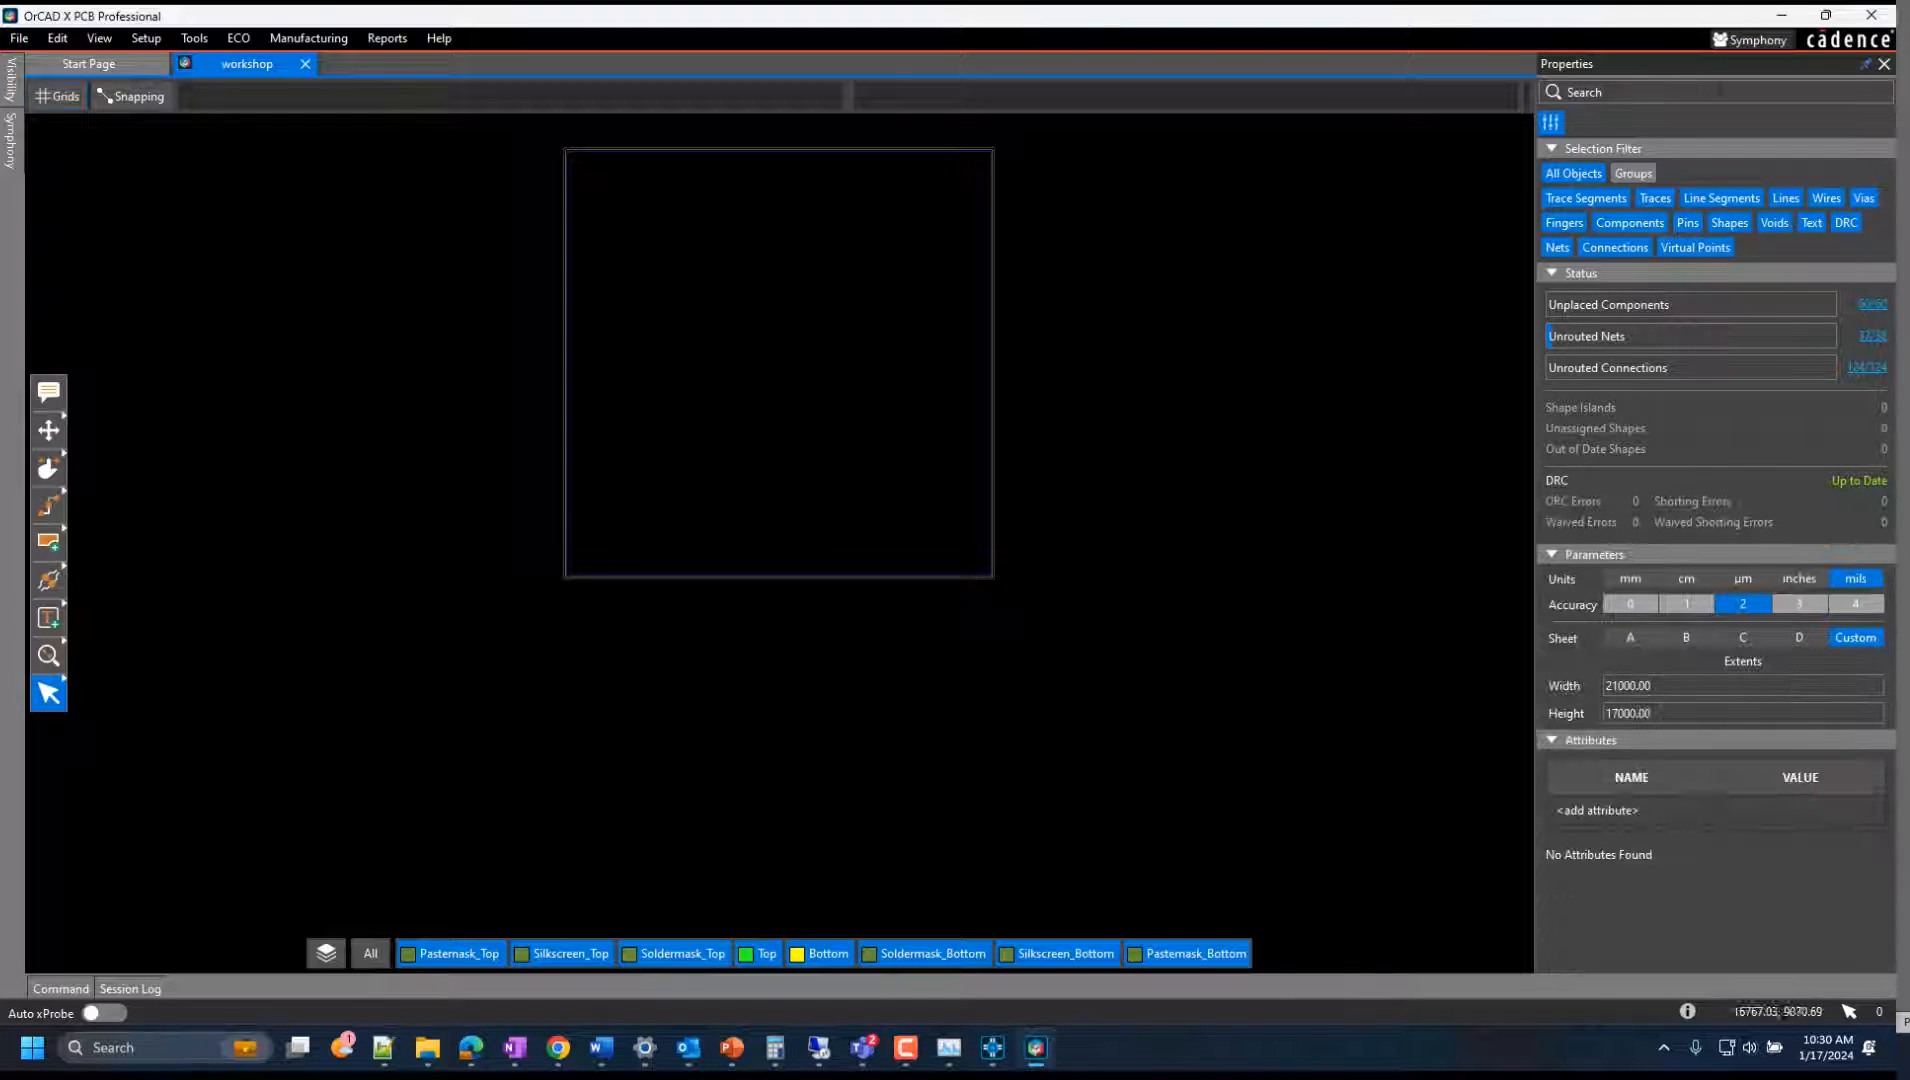
left_click(1868, 16)
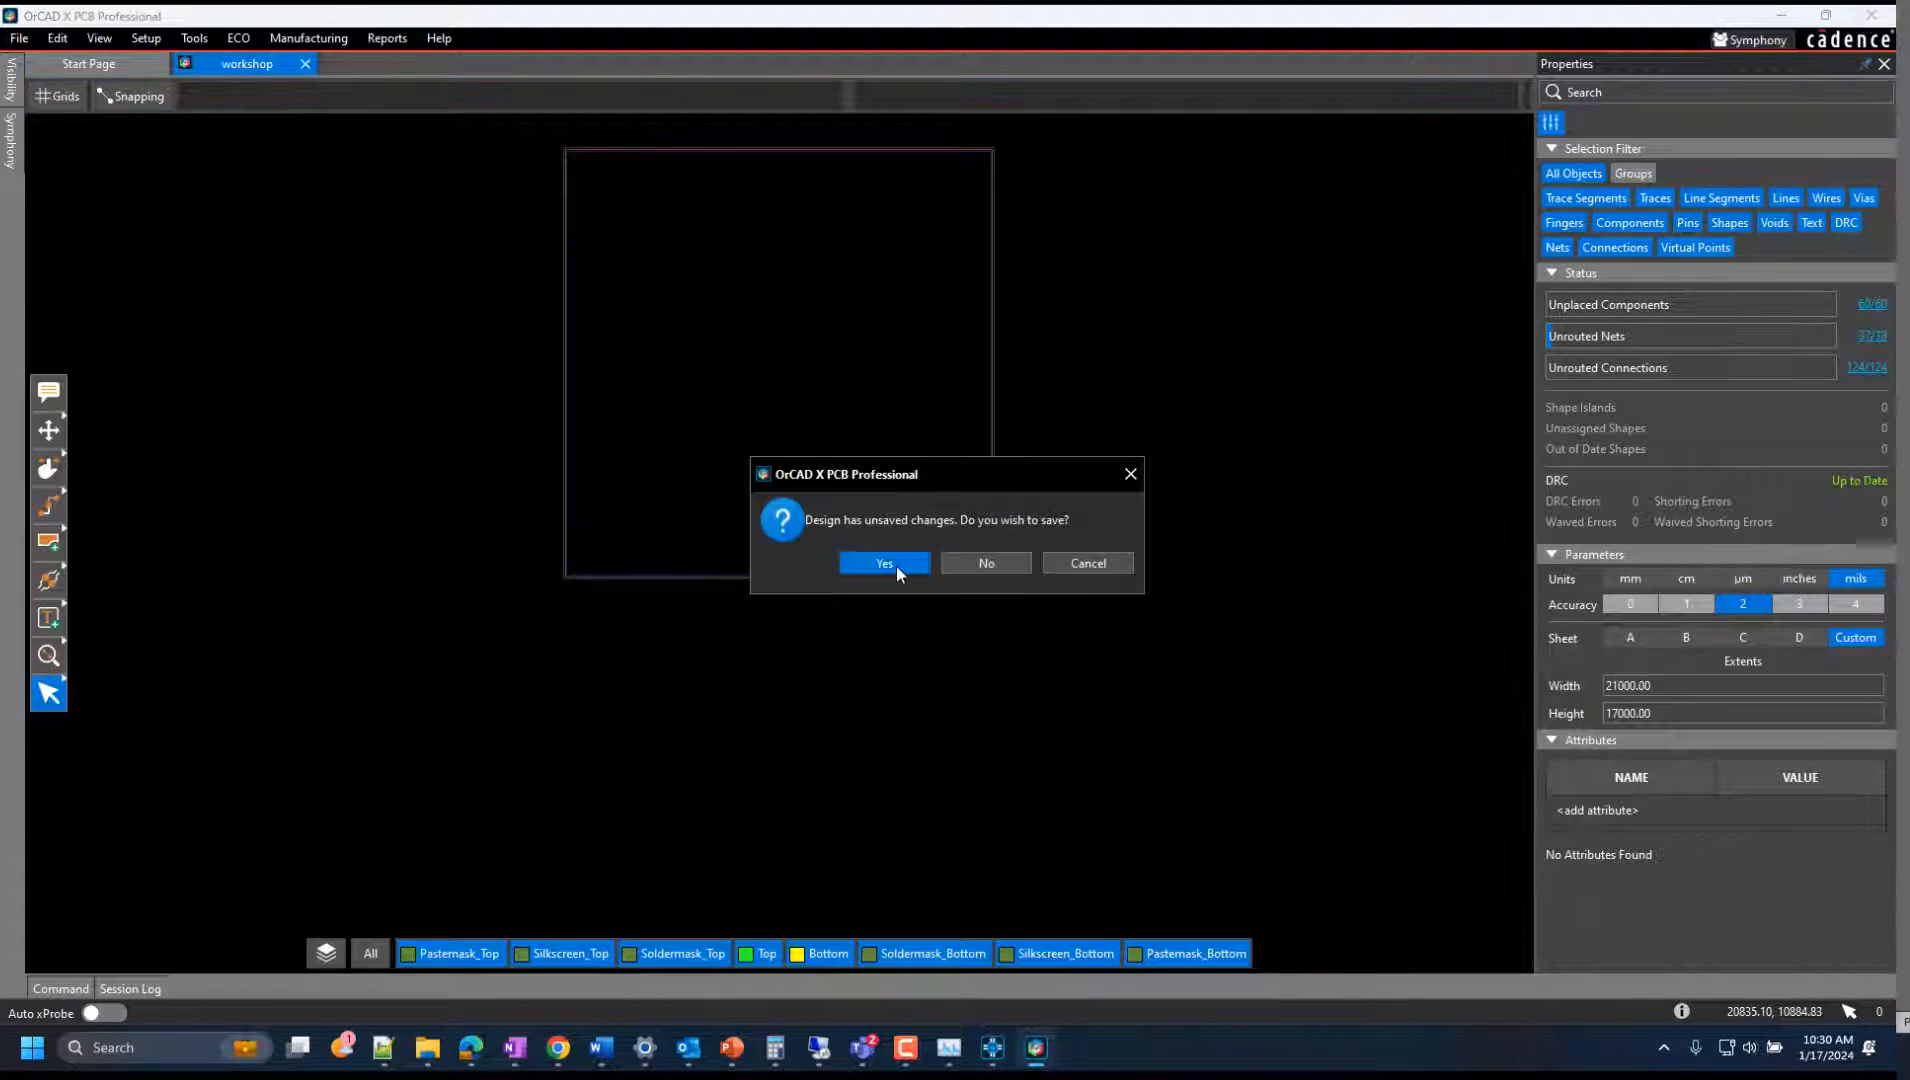
left_click(895, 566)
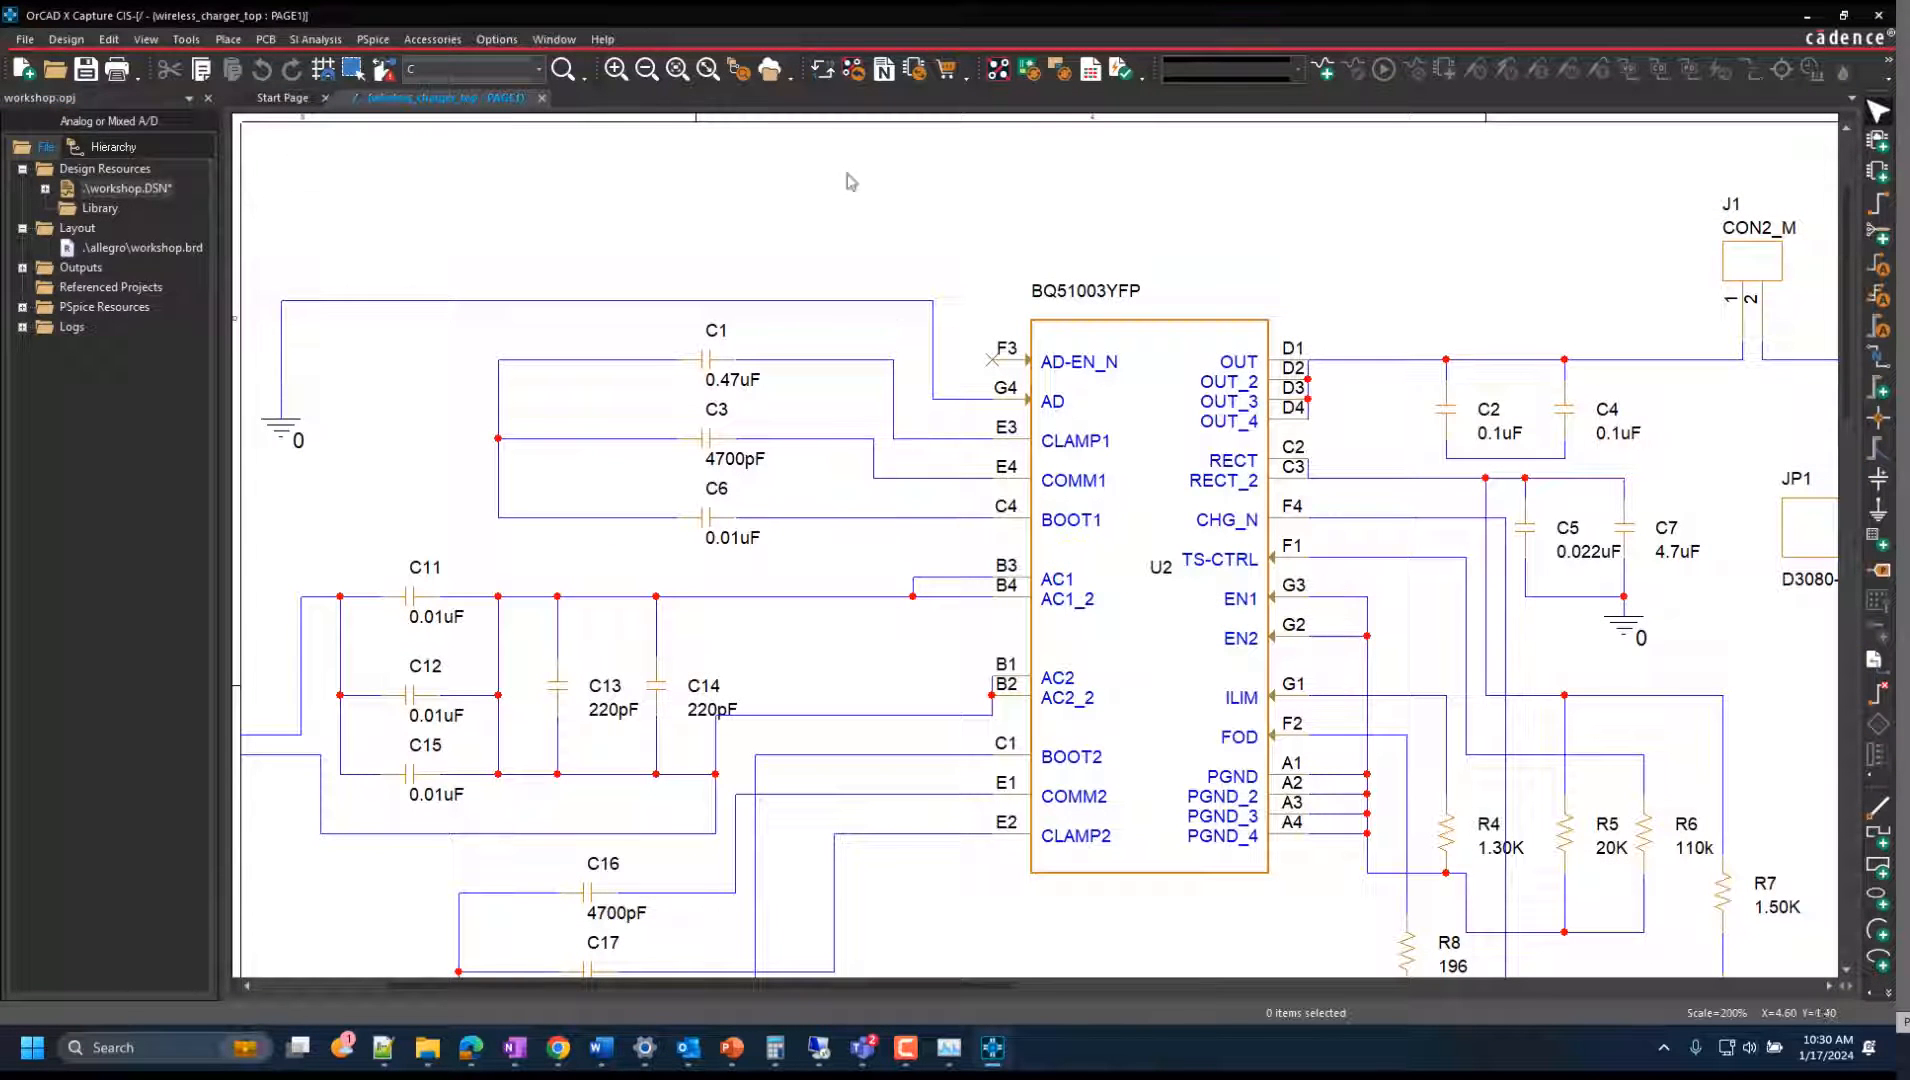
Open the File Manager and inspect workshop.brd in the allegro folder of the workshop project in My Workspace.
left_click(778, 80)
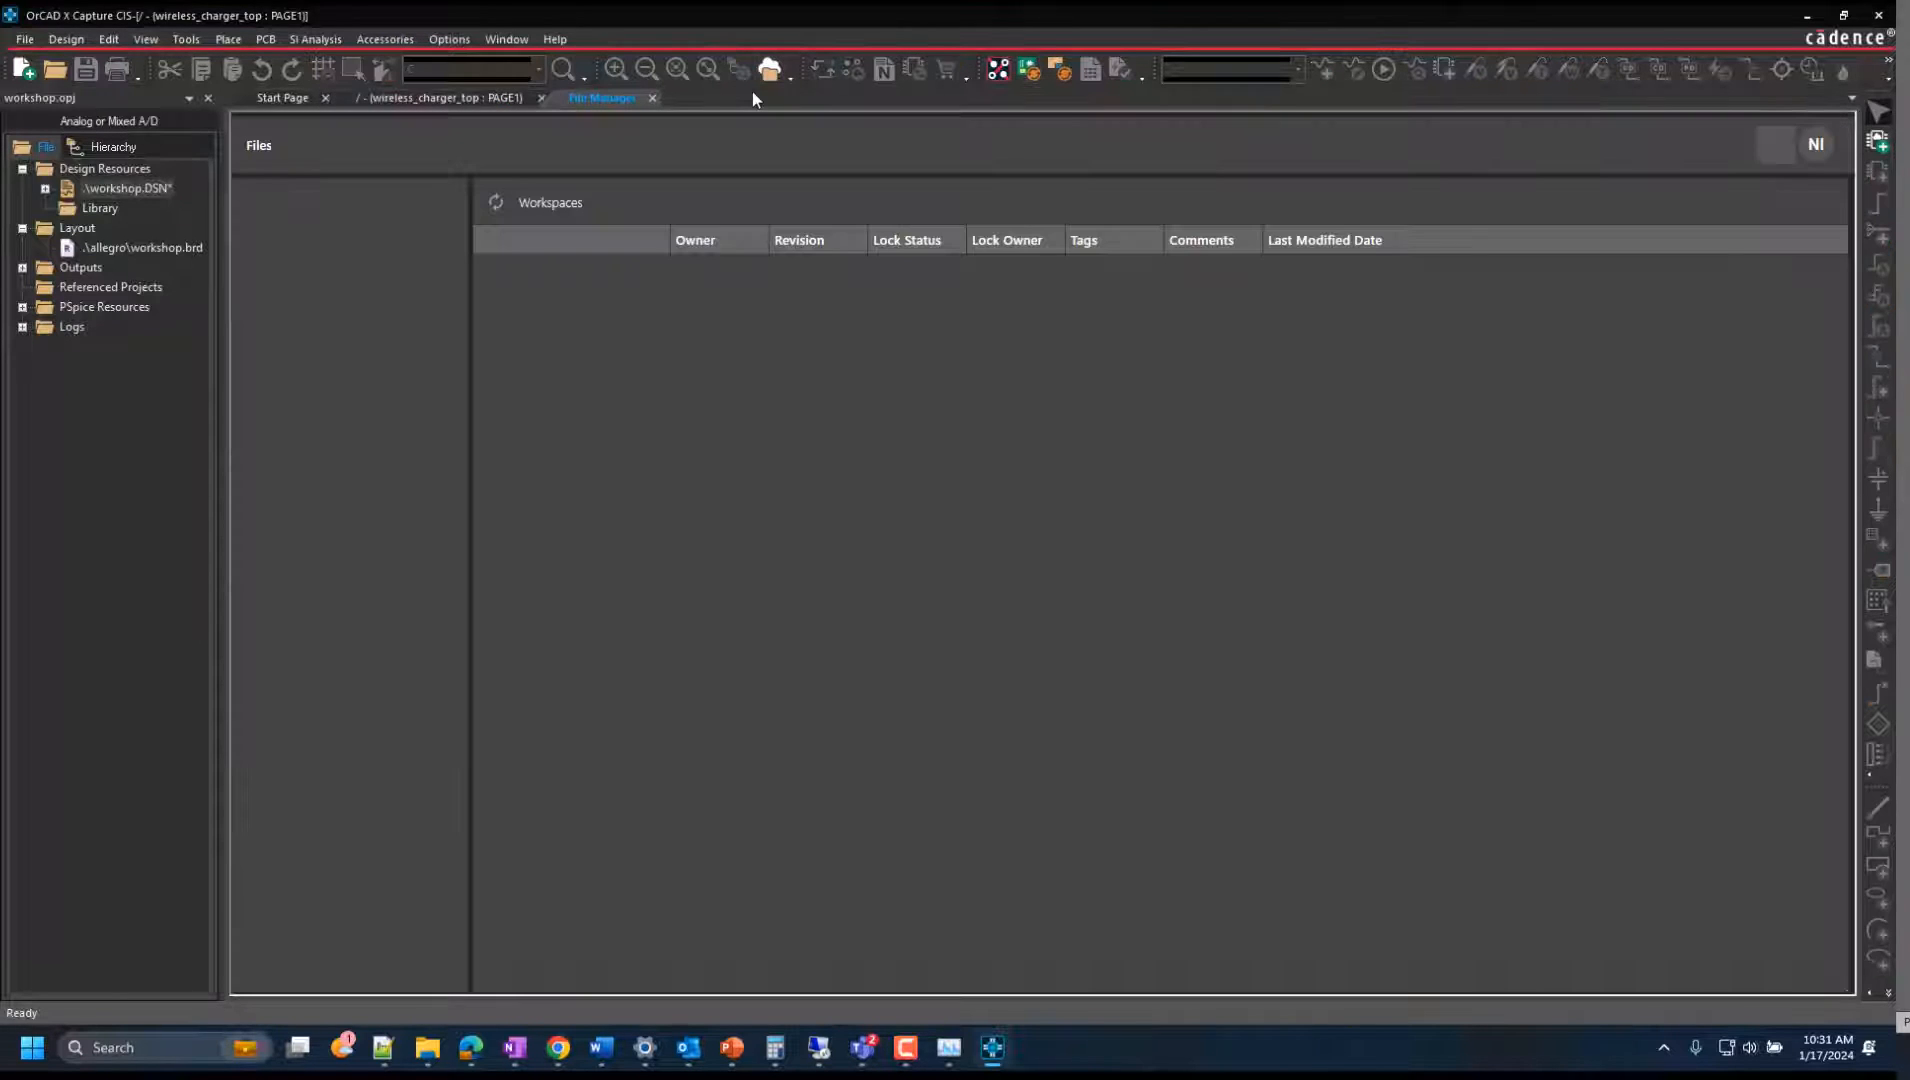
left_click(270, 232)
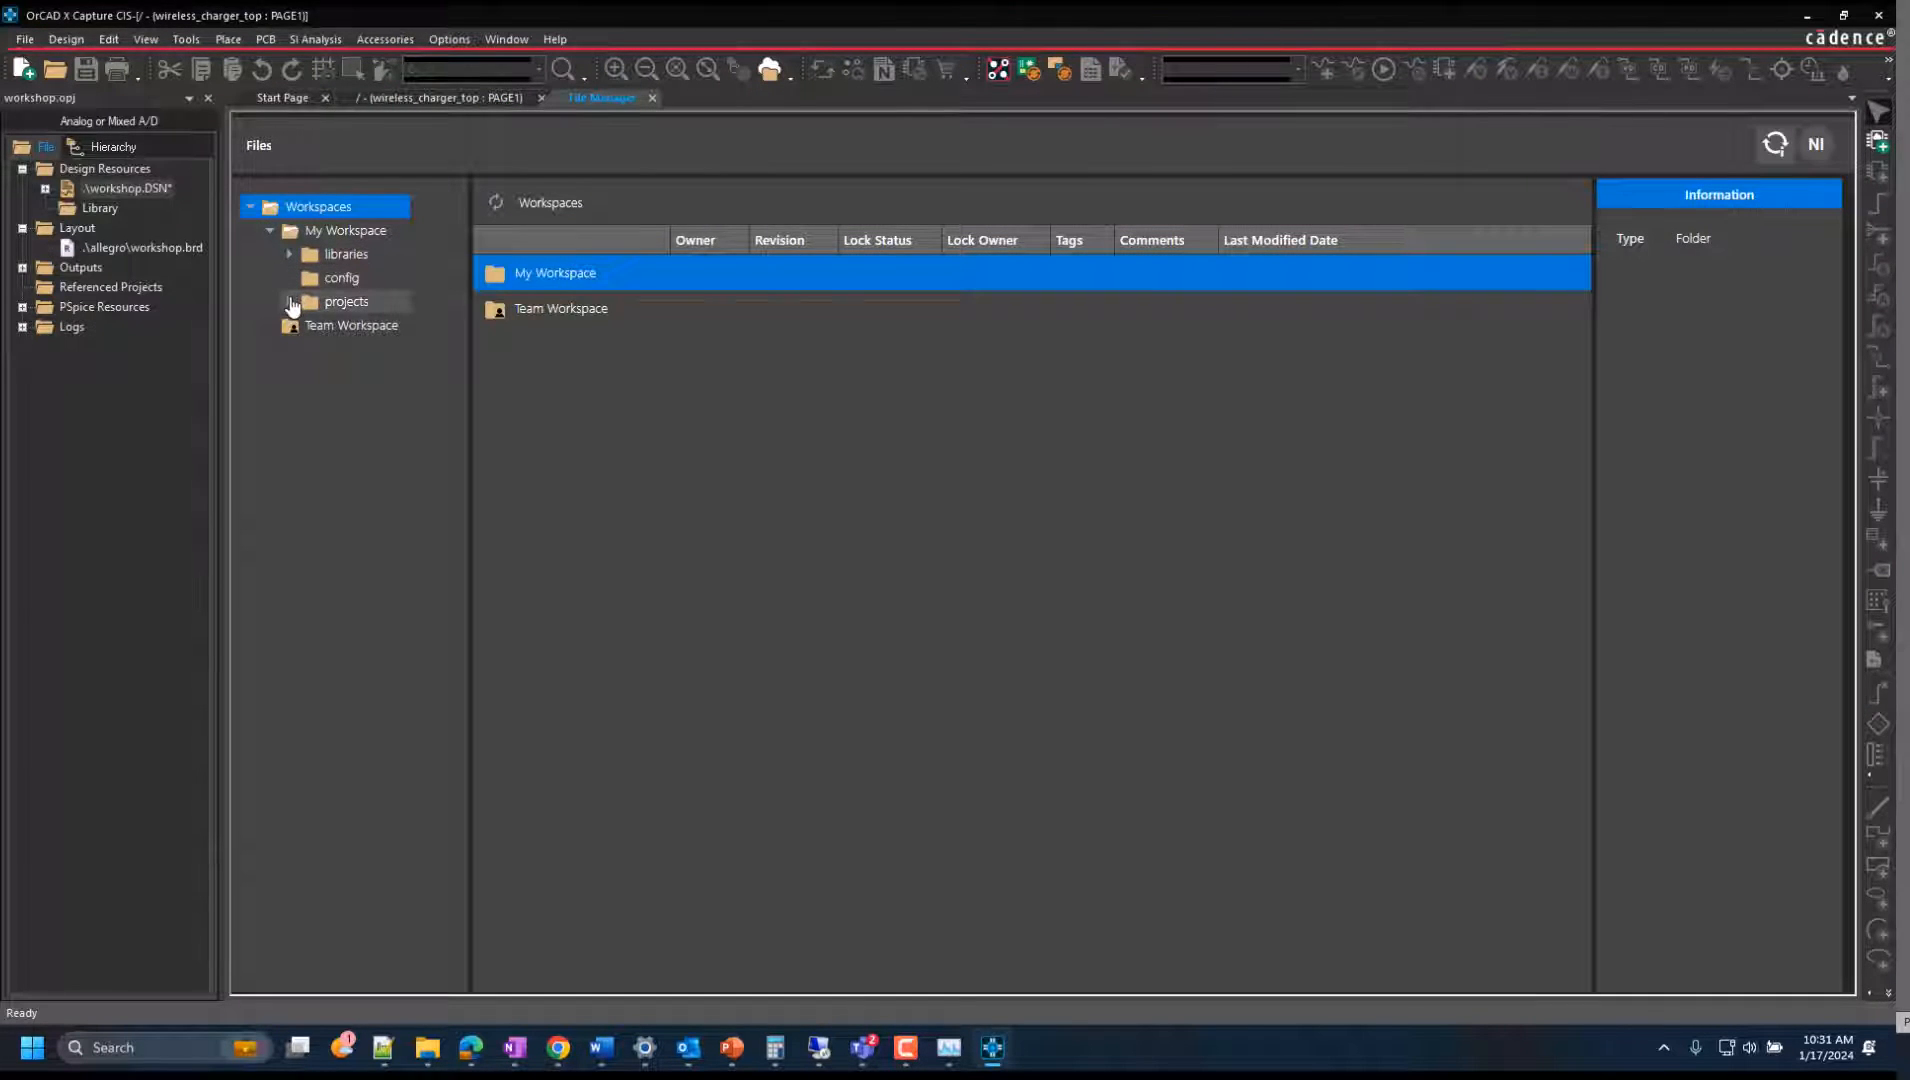
left_click(290, 303)
left_click(395, 325)
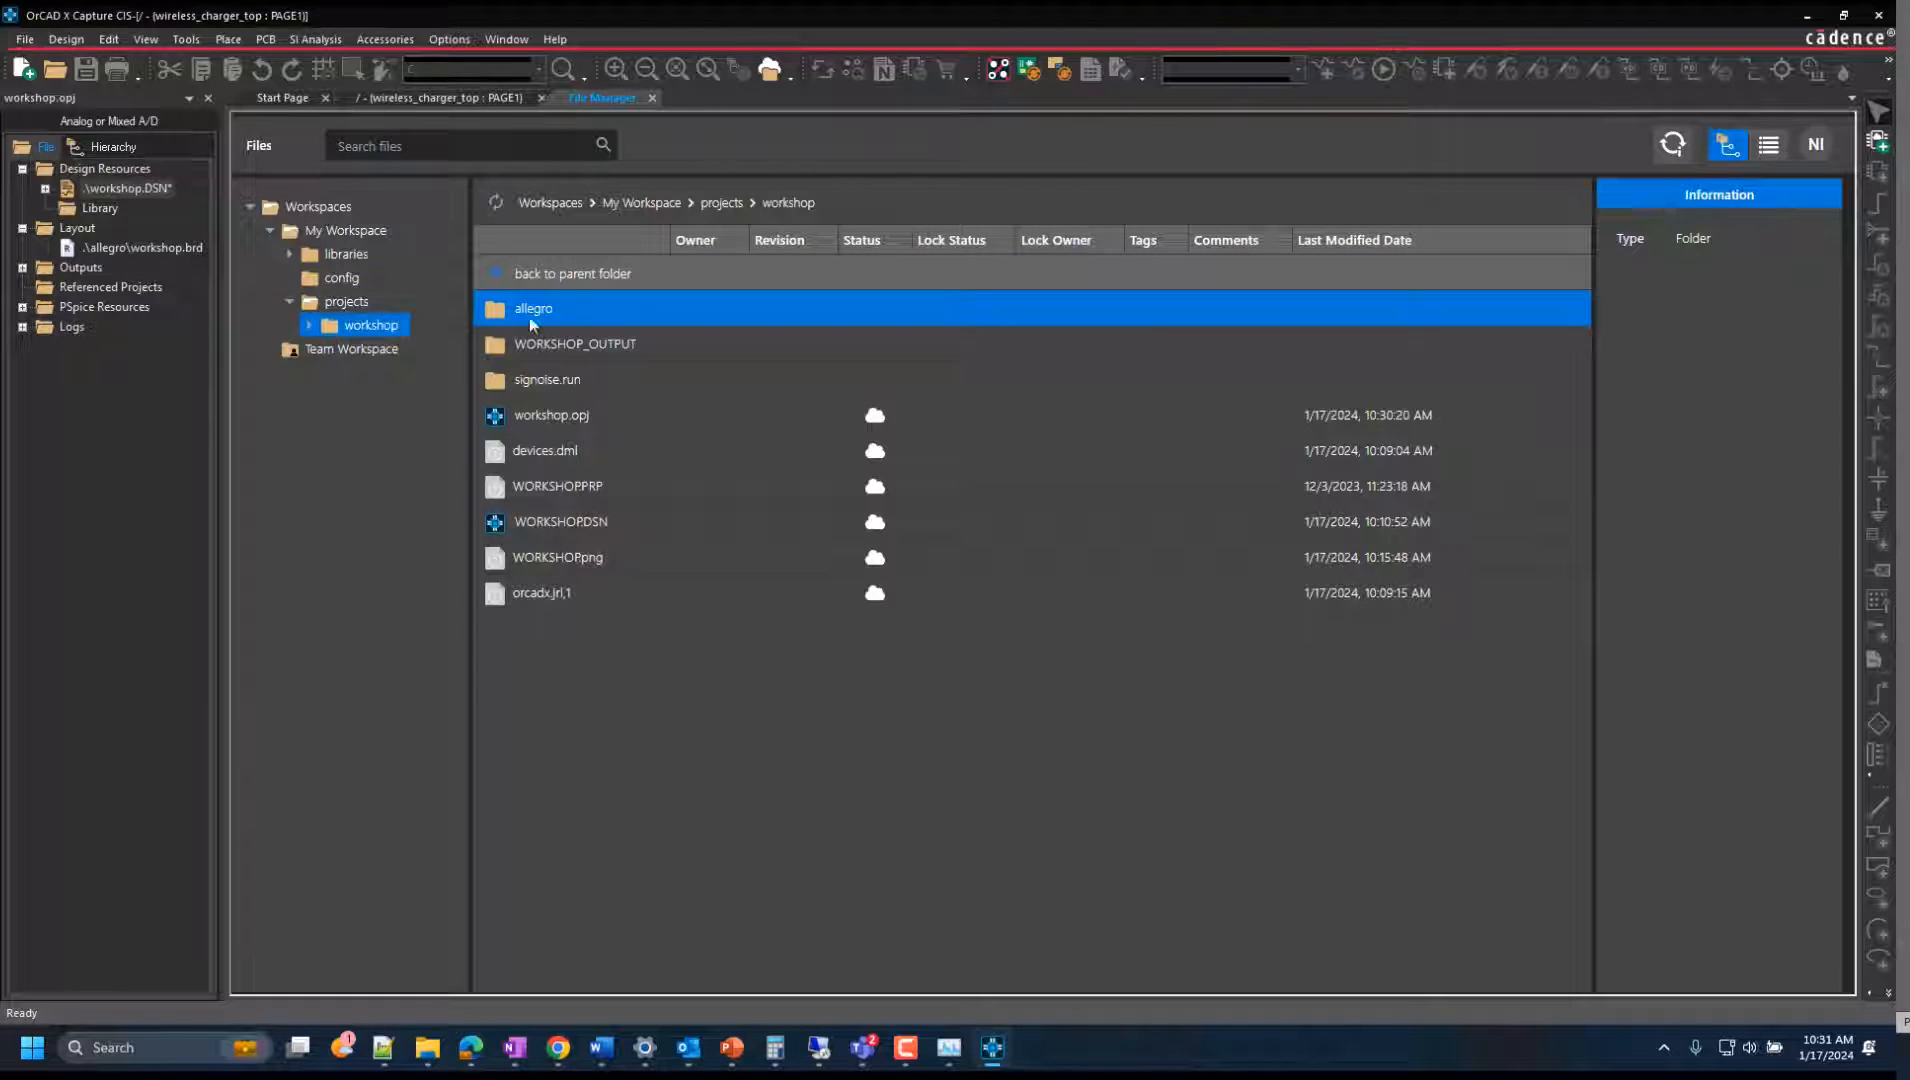
double_click(574, 312)
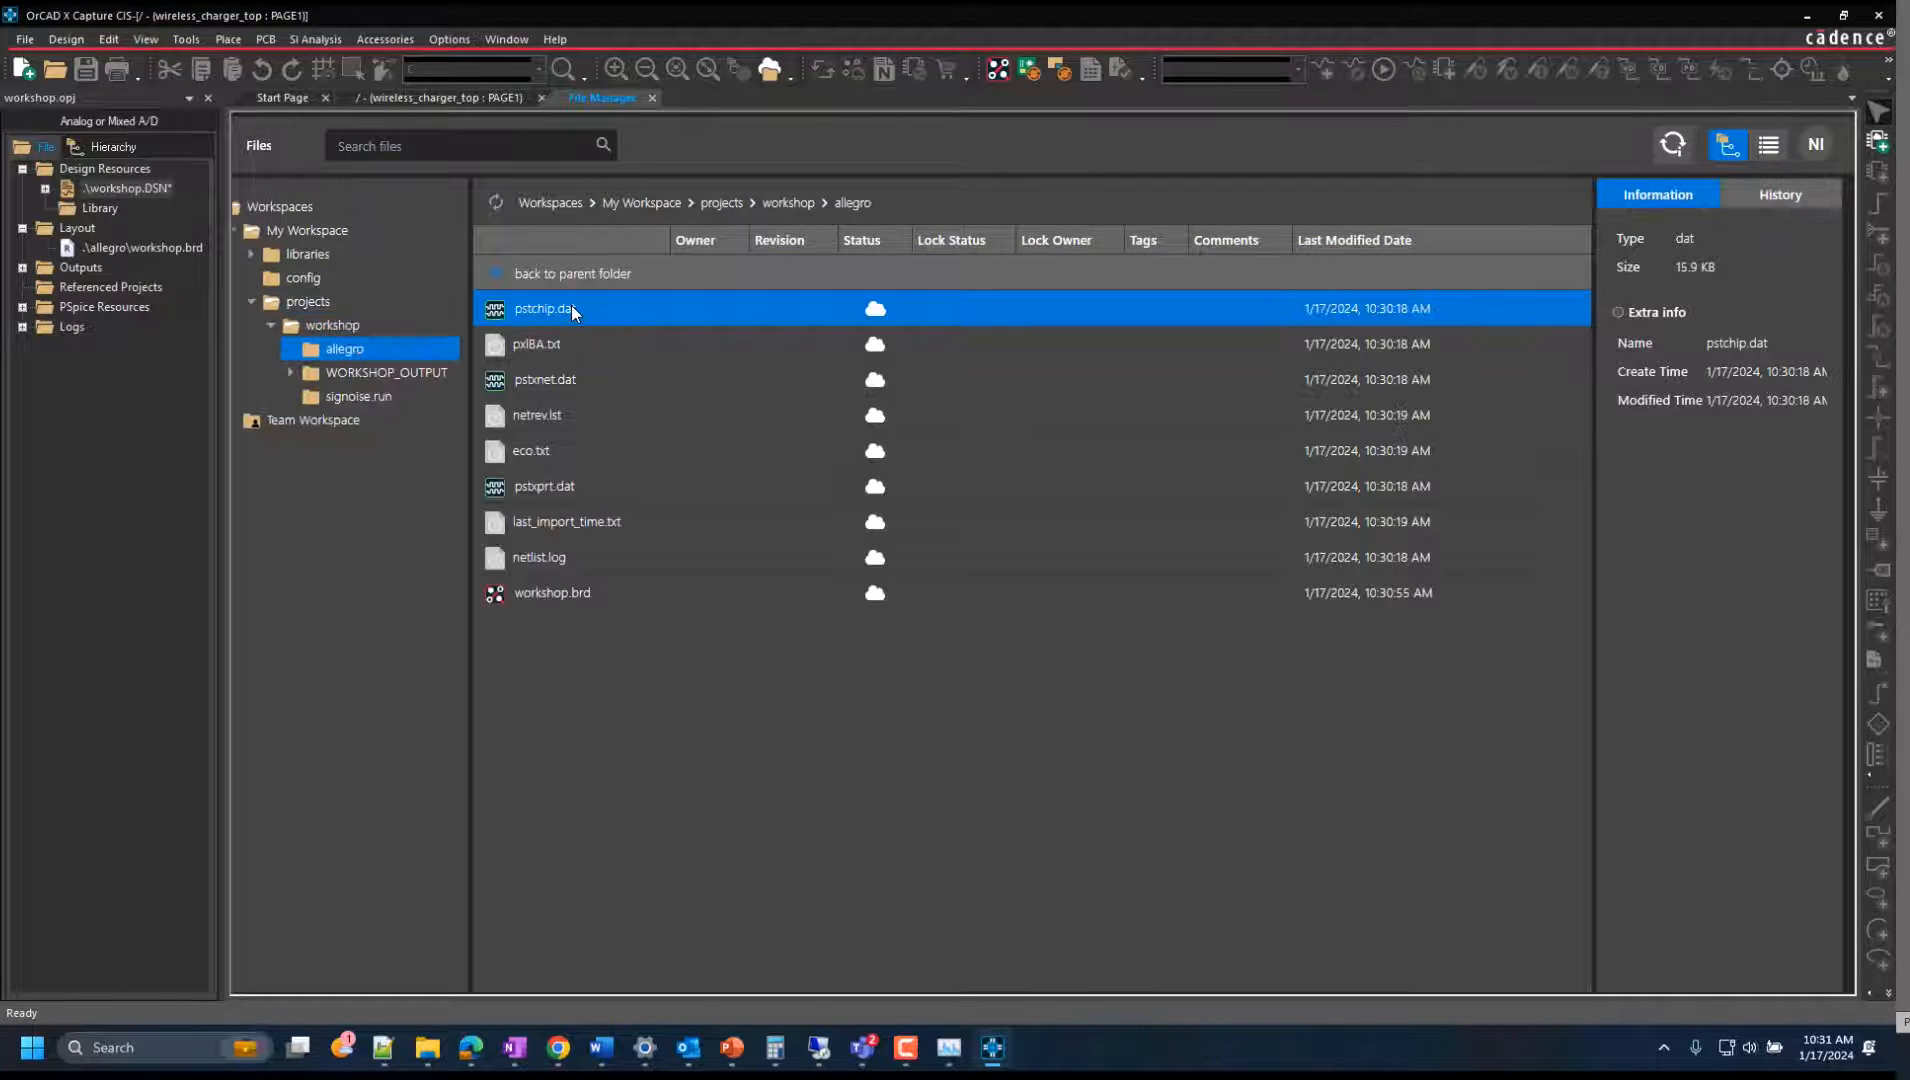
left_click(575, 594)
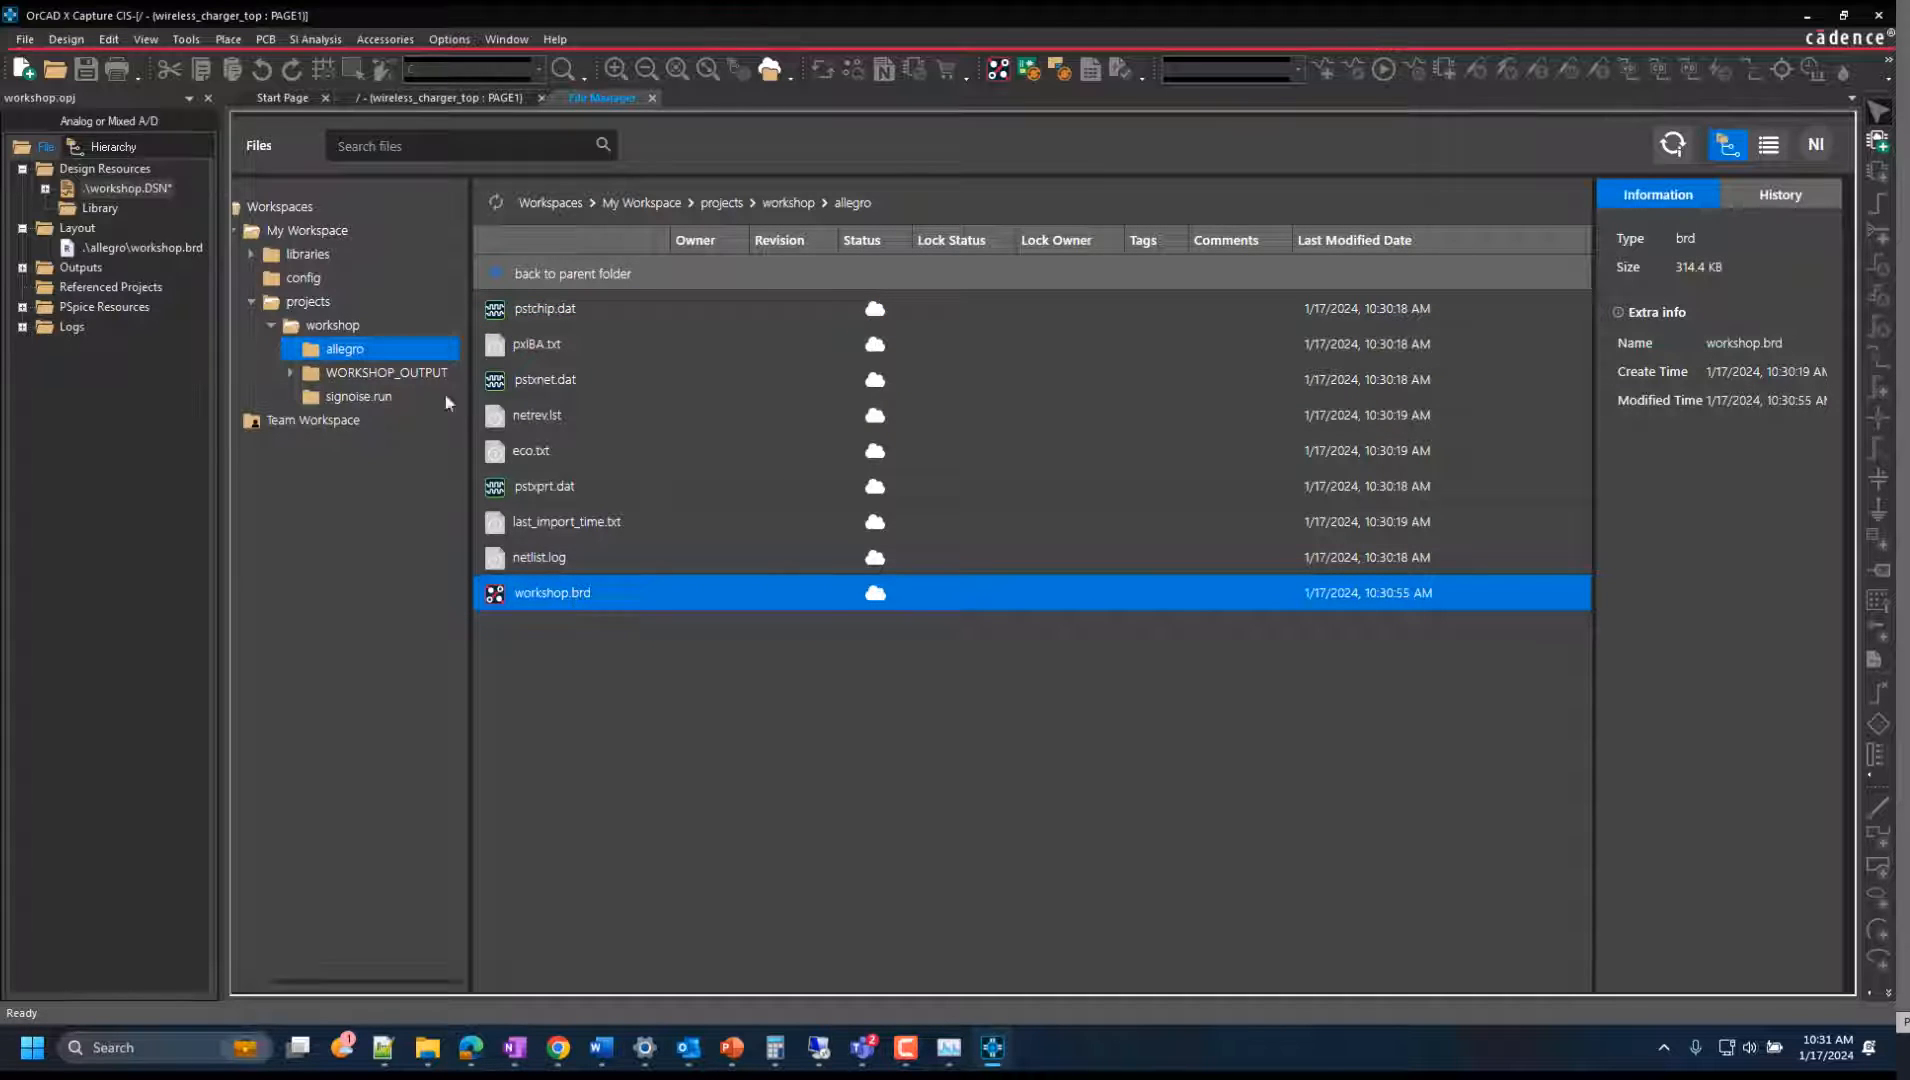
Start publishing the workshop project folder from My Workspace to Team Workspace as a Major revision.
left_click(273, 327)
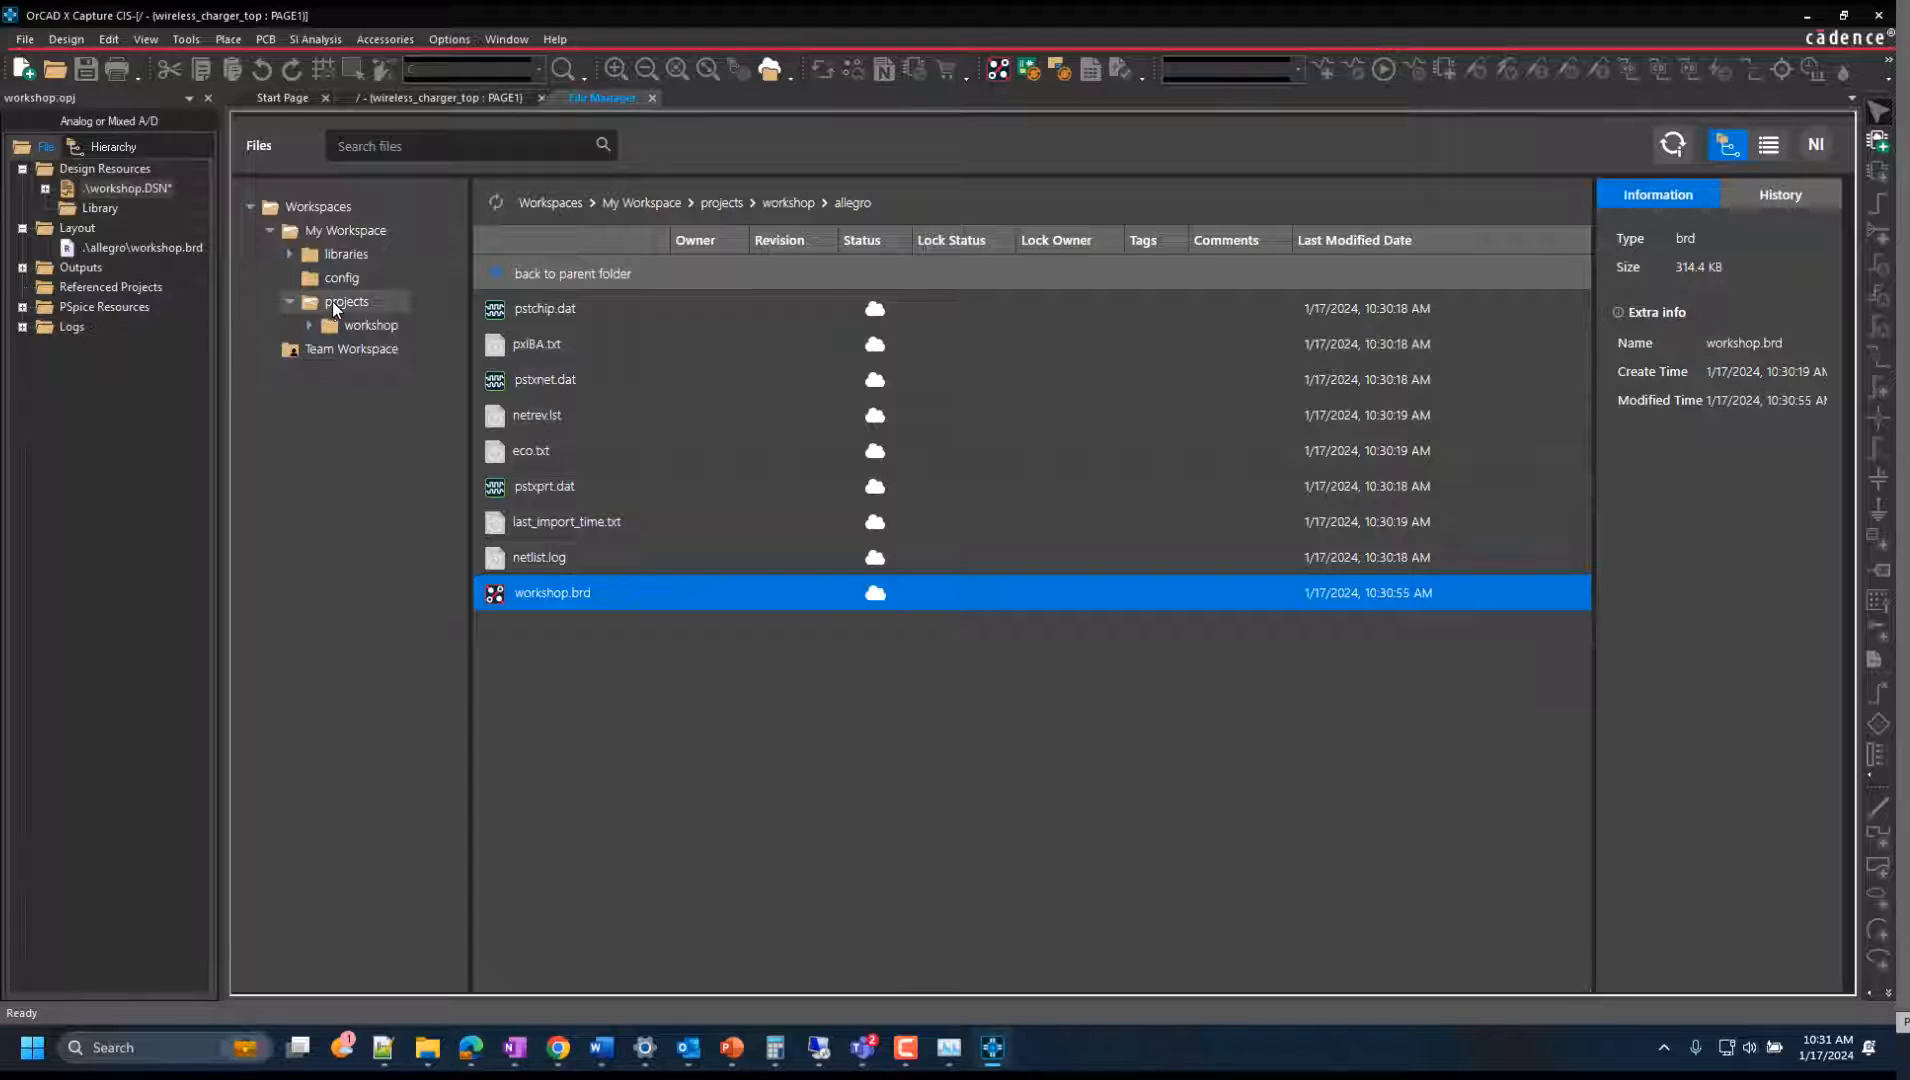
left_click(331, 301)
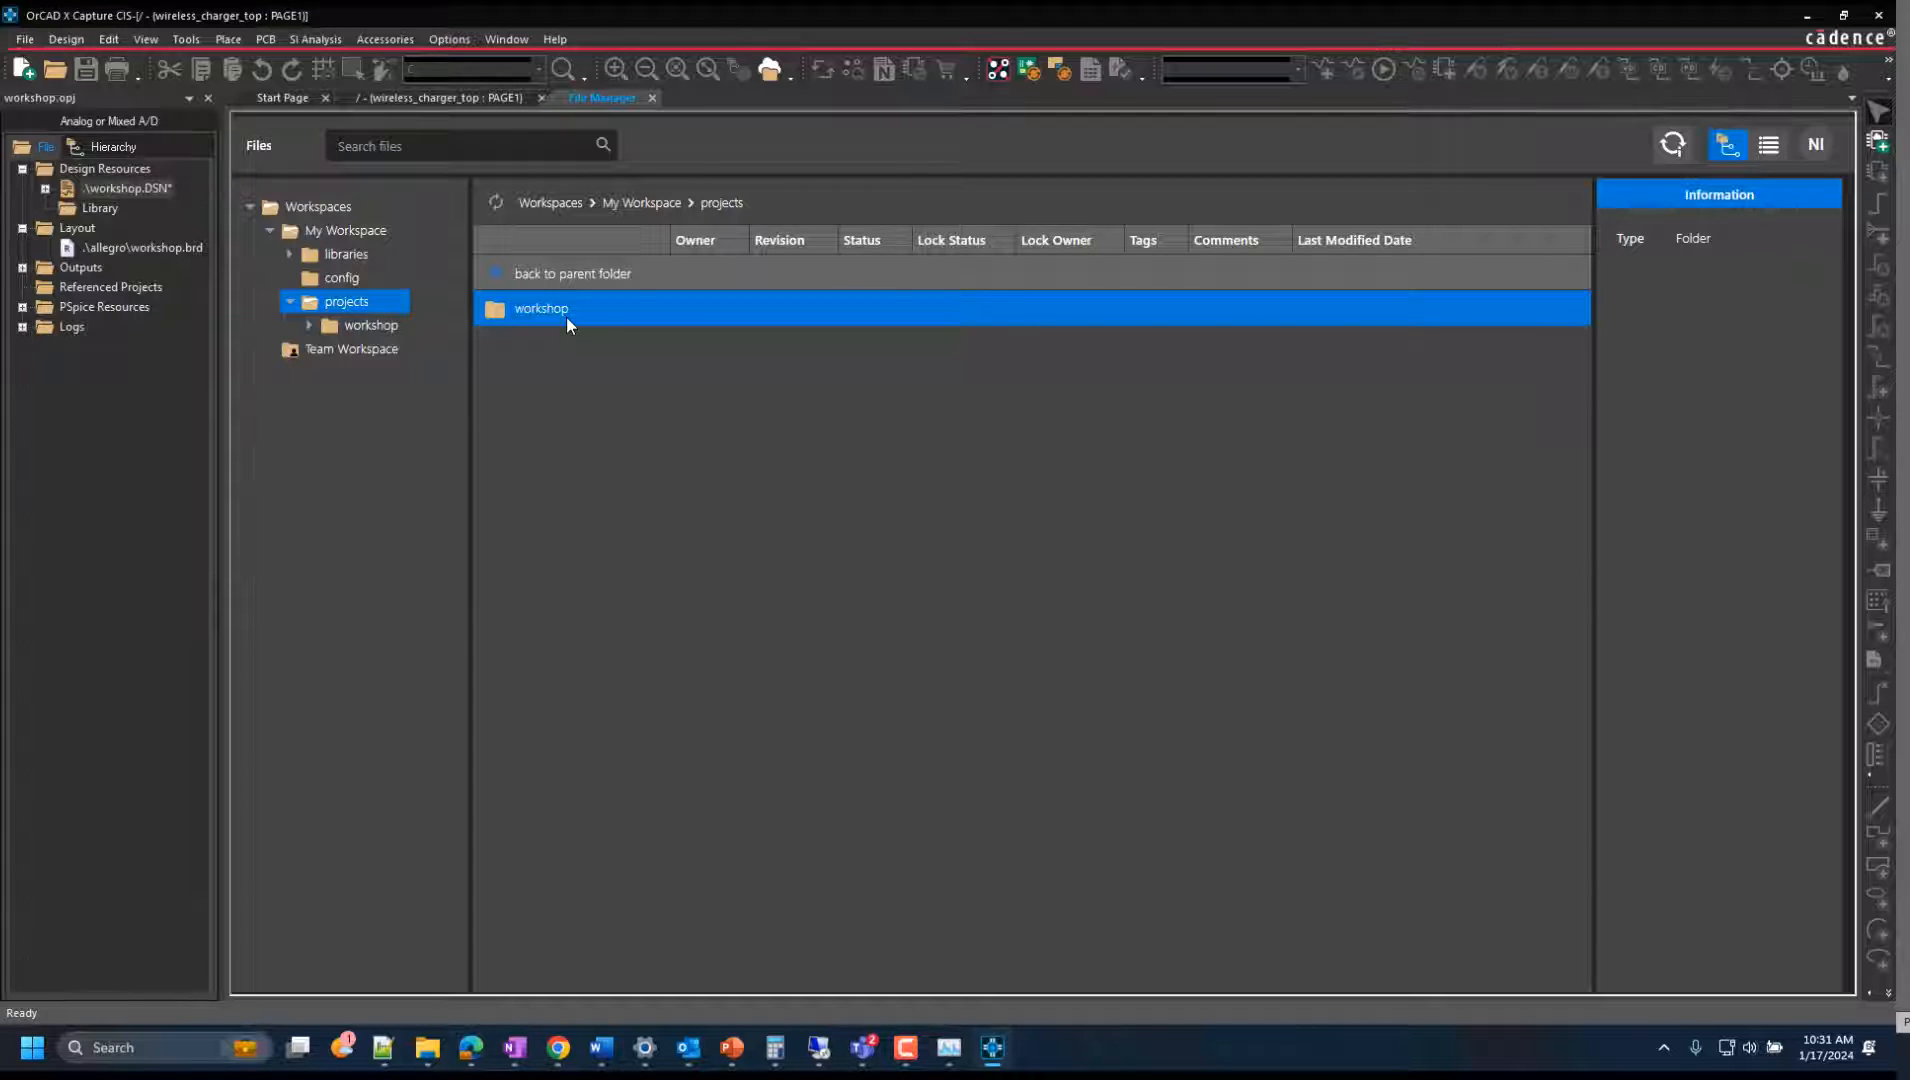
right_click(566, 316)
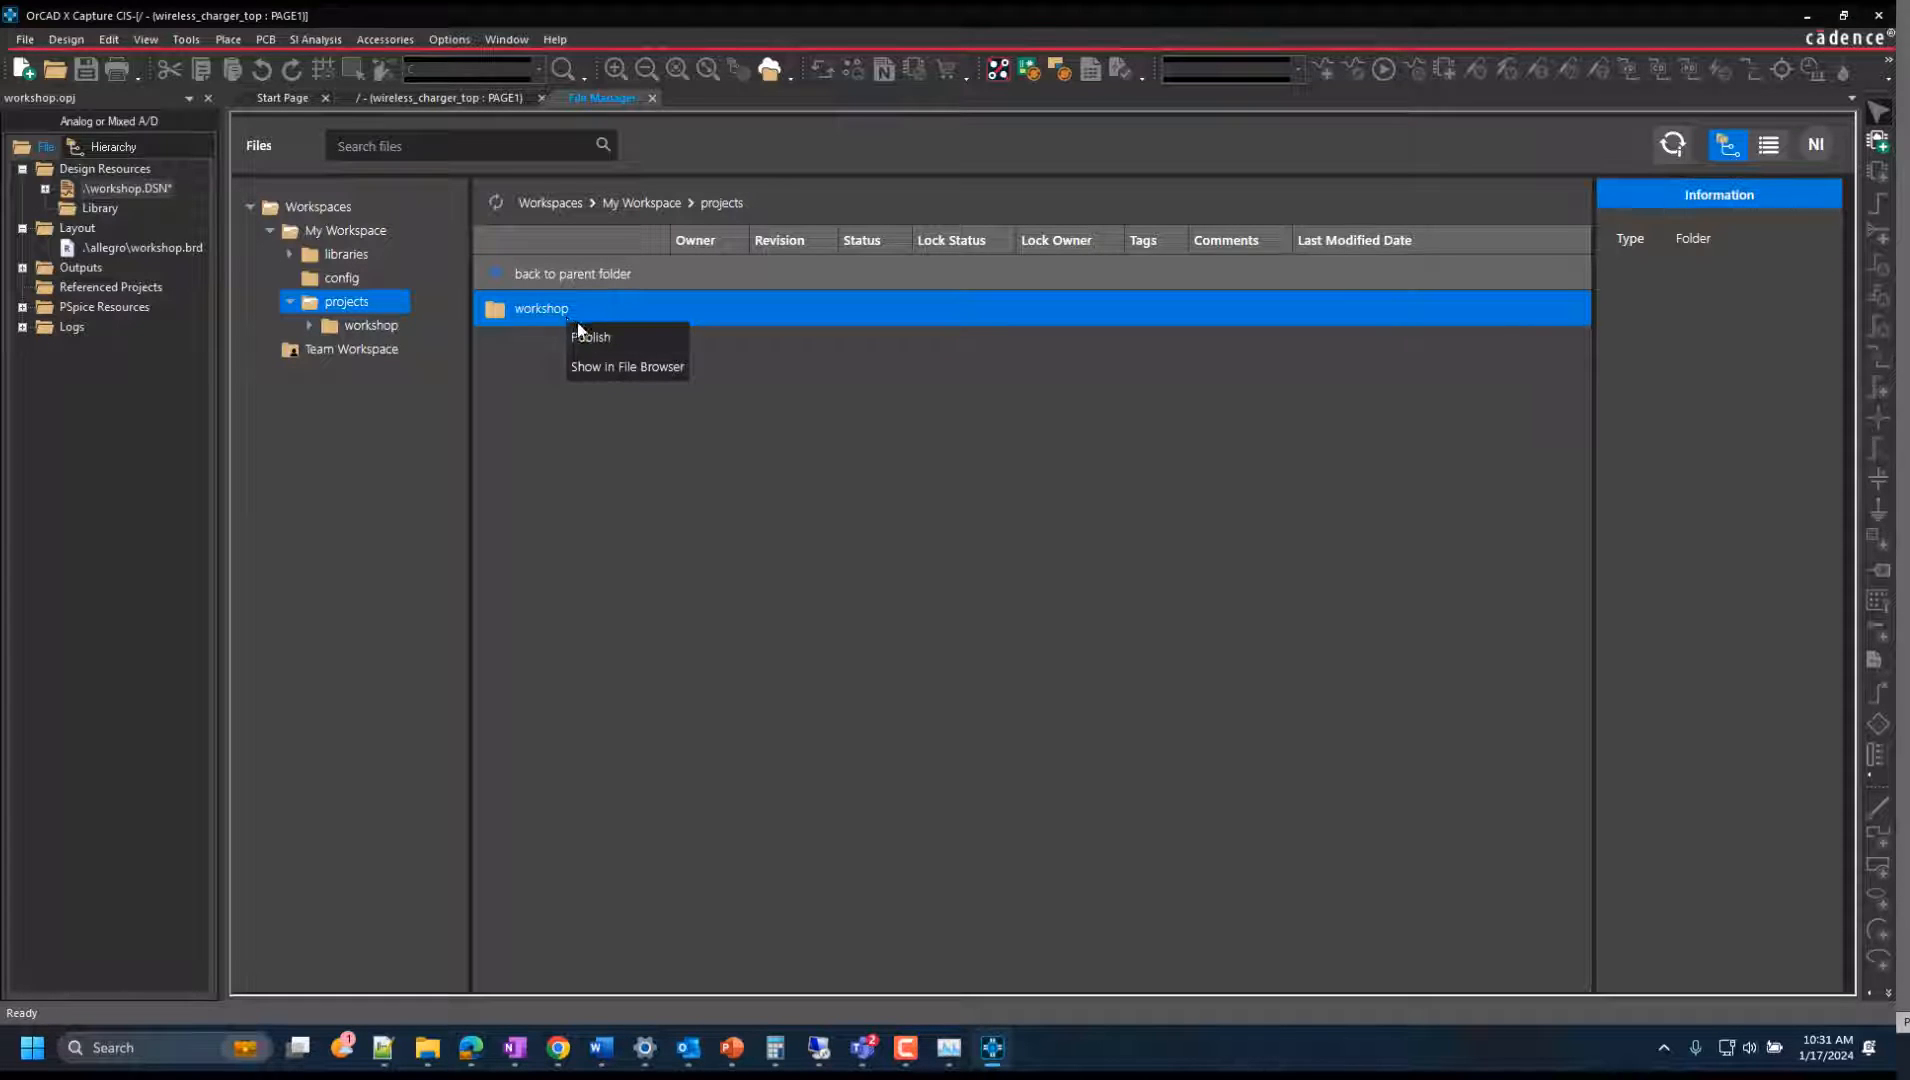
left_click(588, 340)
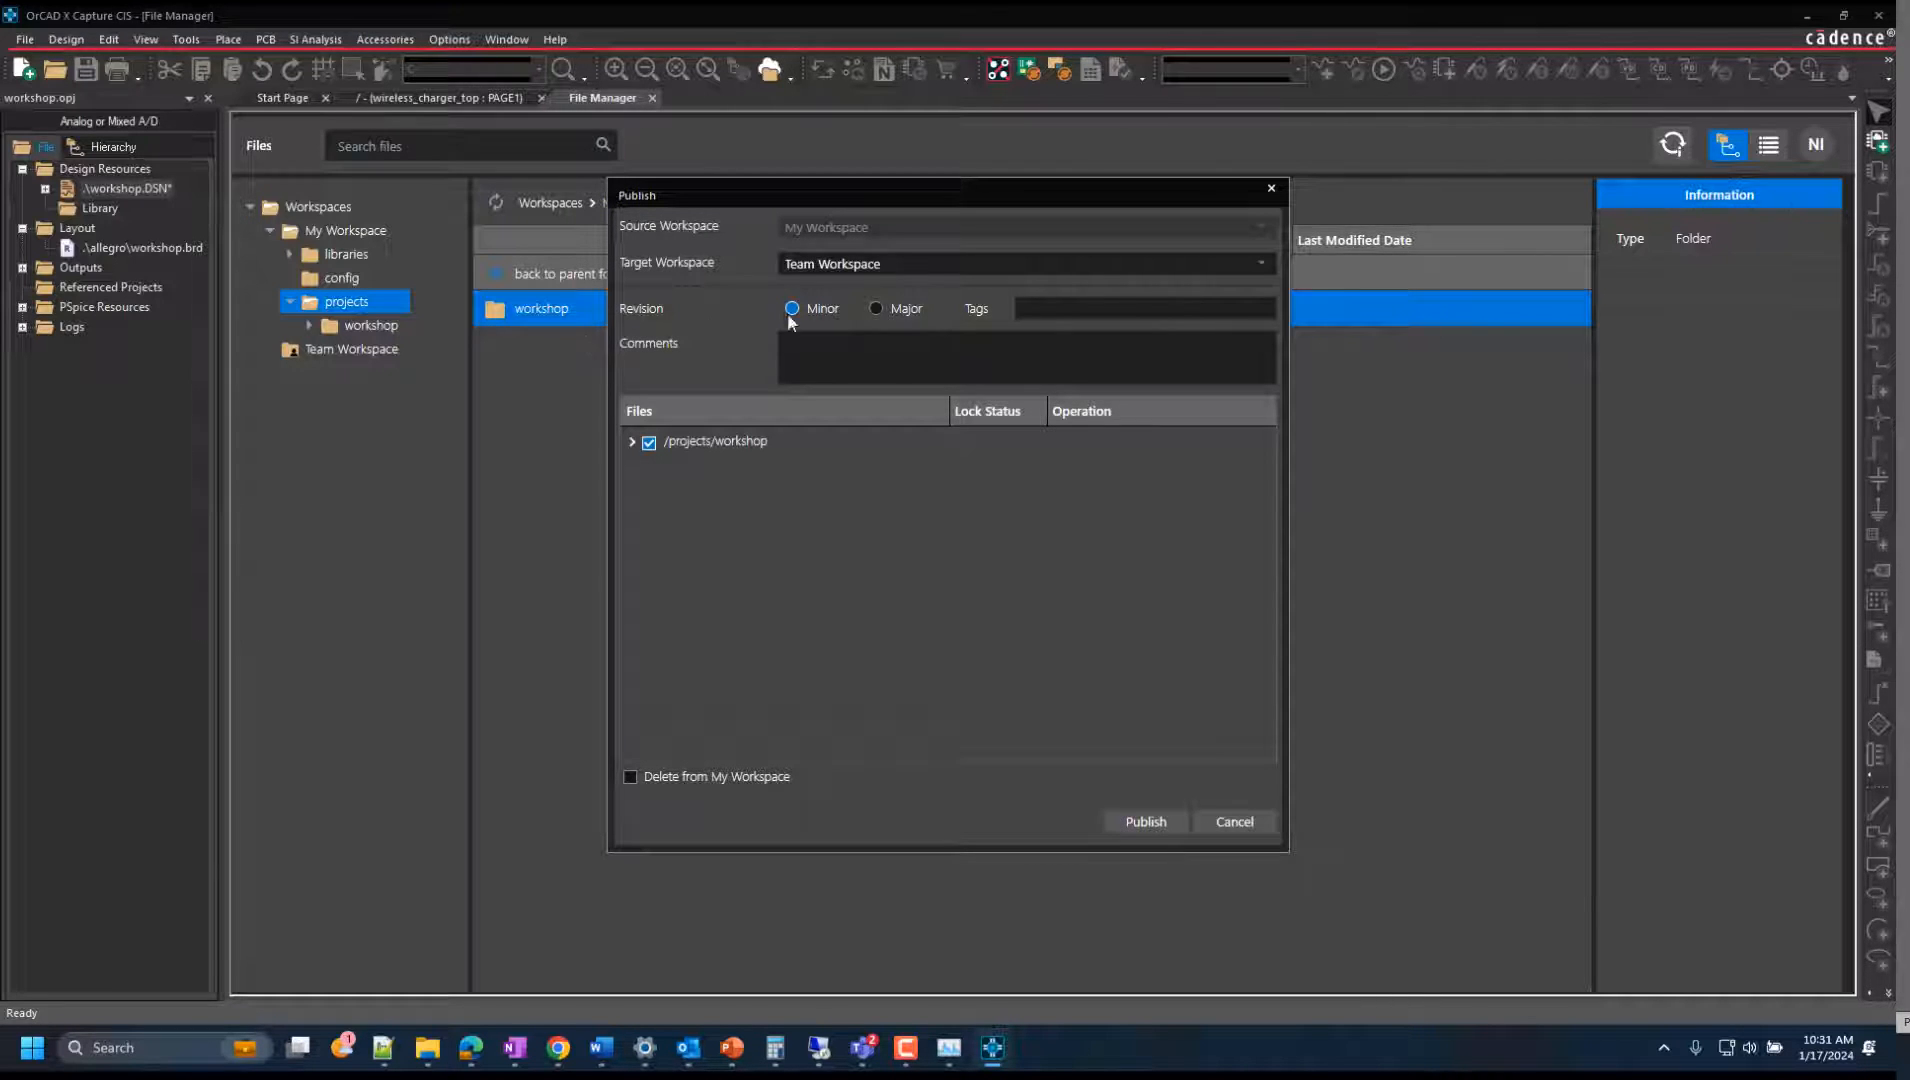
left_click(1273, 274)
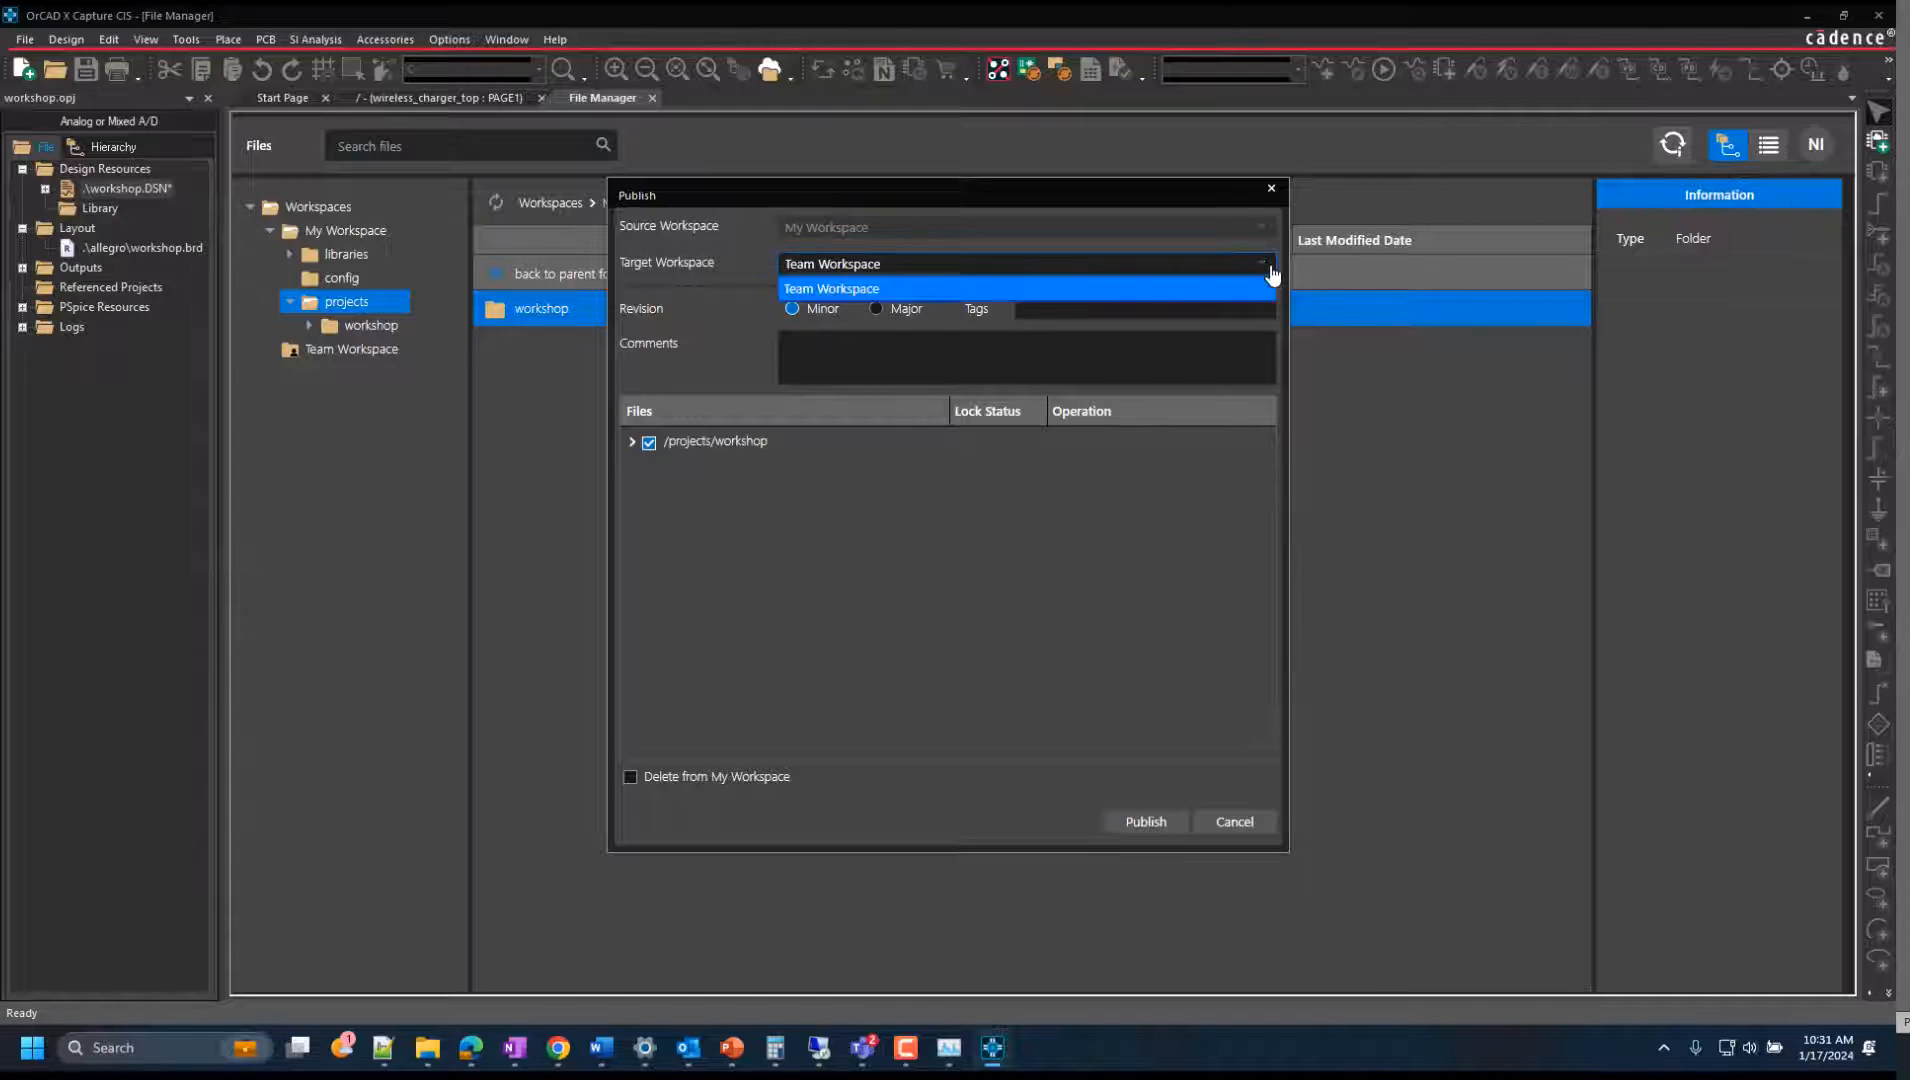
left_click(1250, 288)
left_click(876, 310)
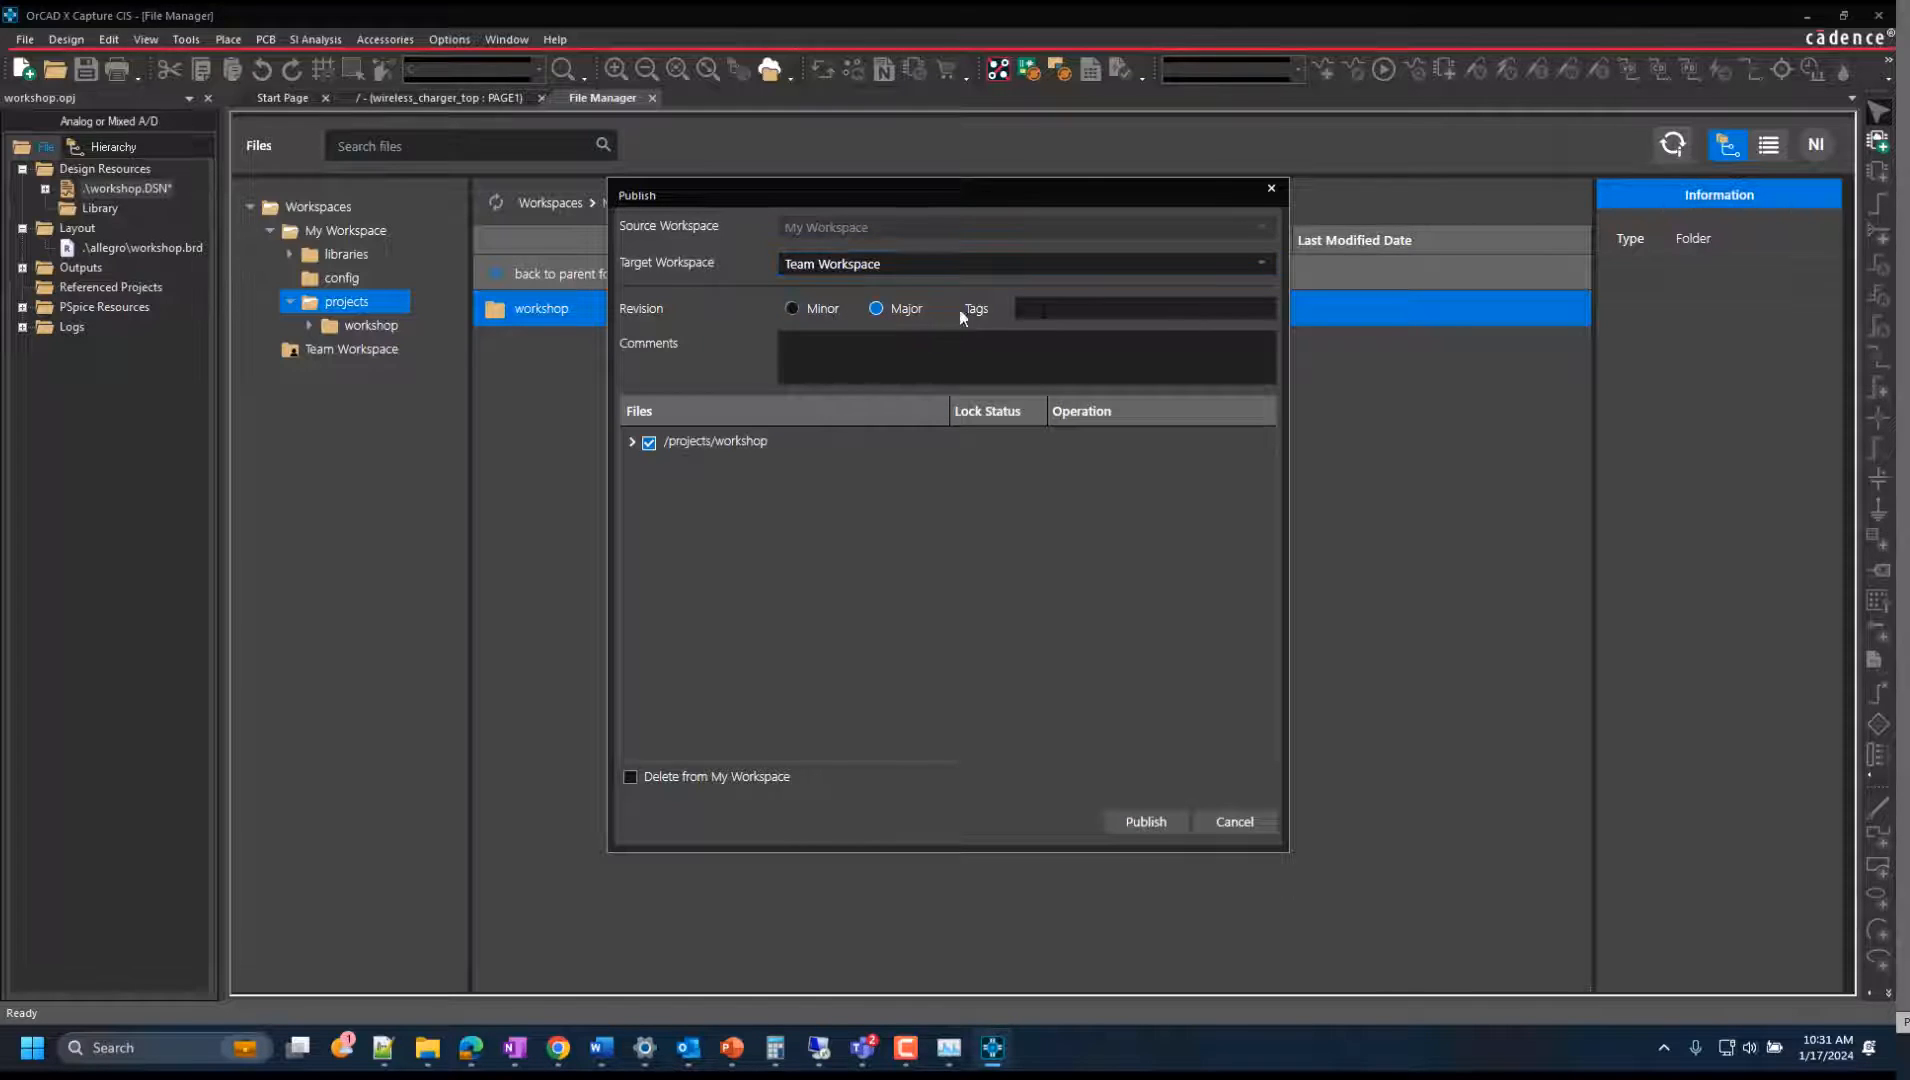
Enter the tag "Workshop Project" and the comment "Schematic complete" for the publication.
left_click(1020, 308)
type("Workshop Project")
key("Tab")
type("Sc")
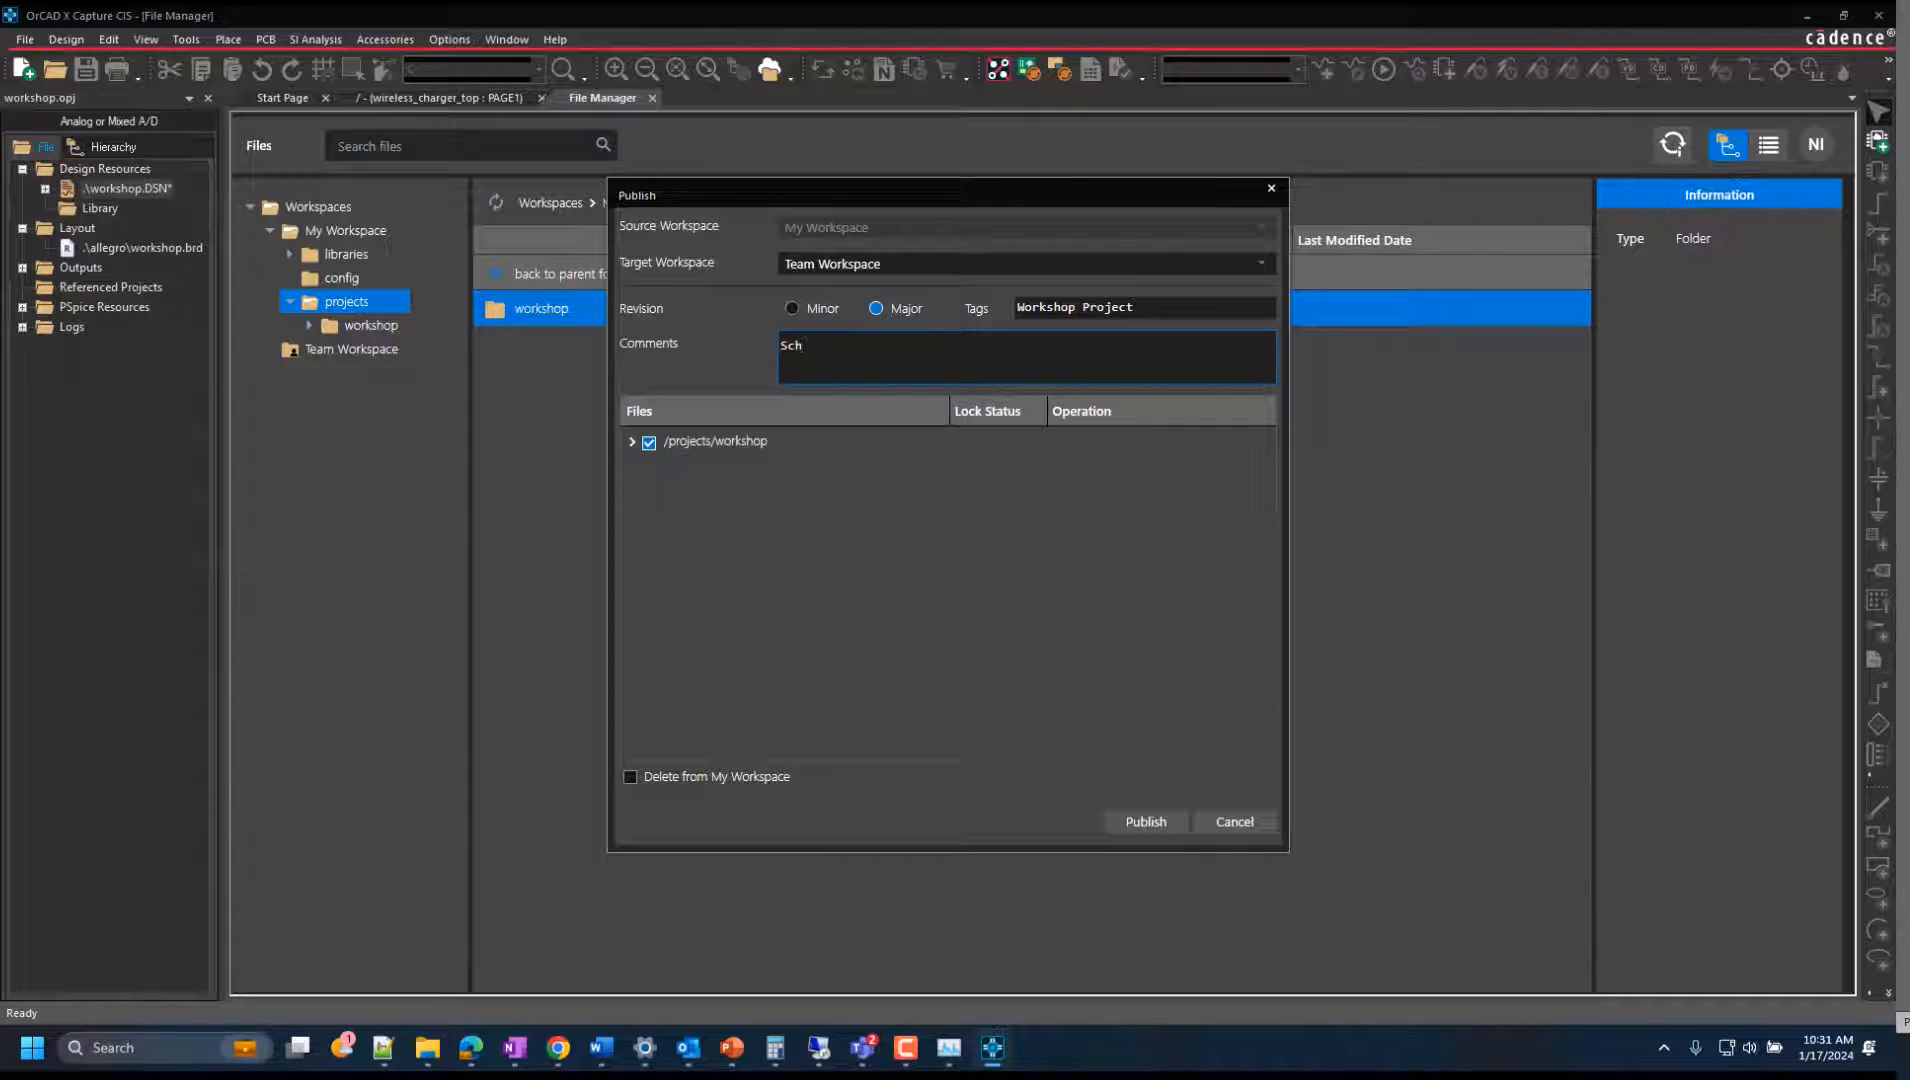
type("hematic complete")
Review the files included under /projects/workshop and publish them all to Team Workspace.
left_click(638, 450)
left_click(628, 442)
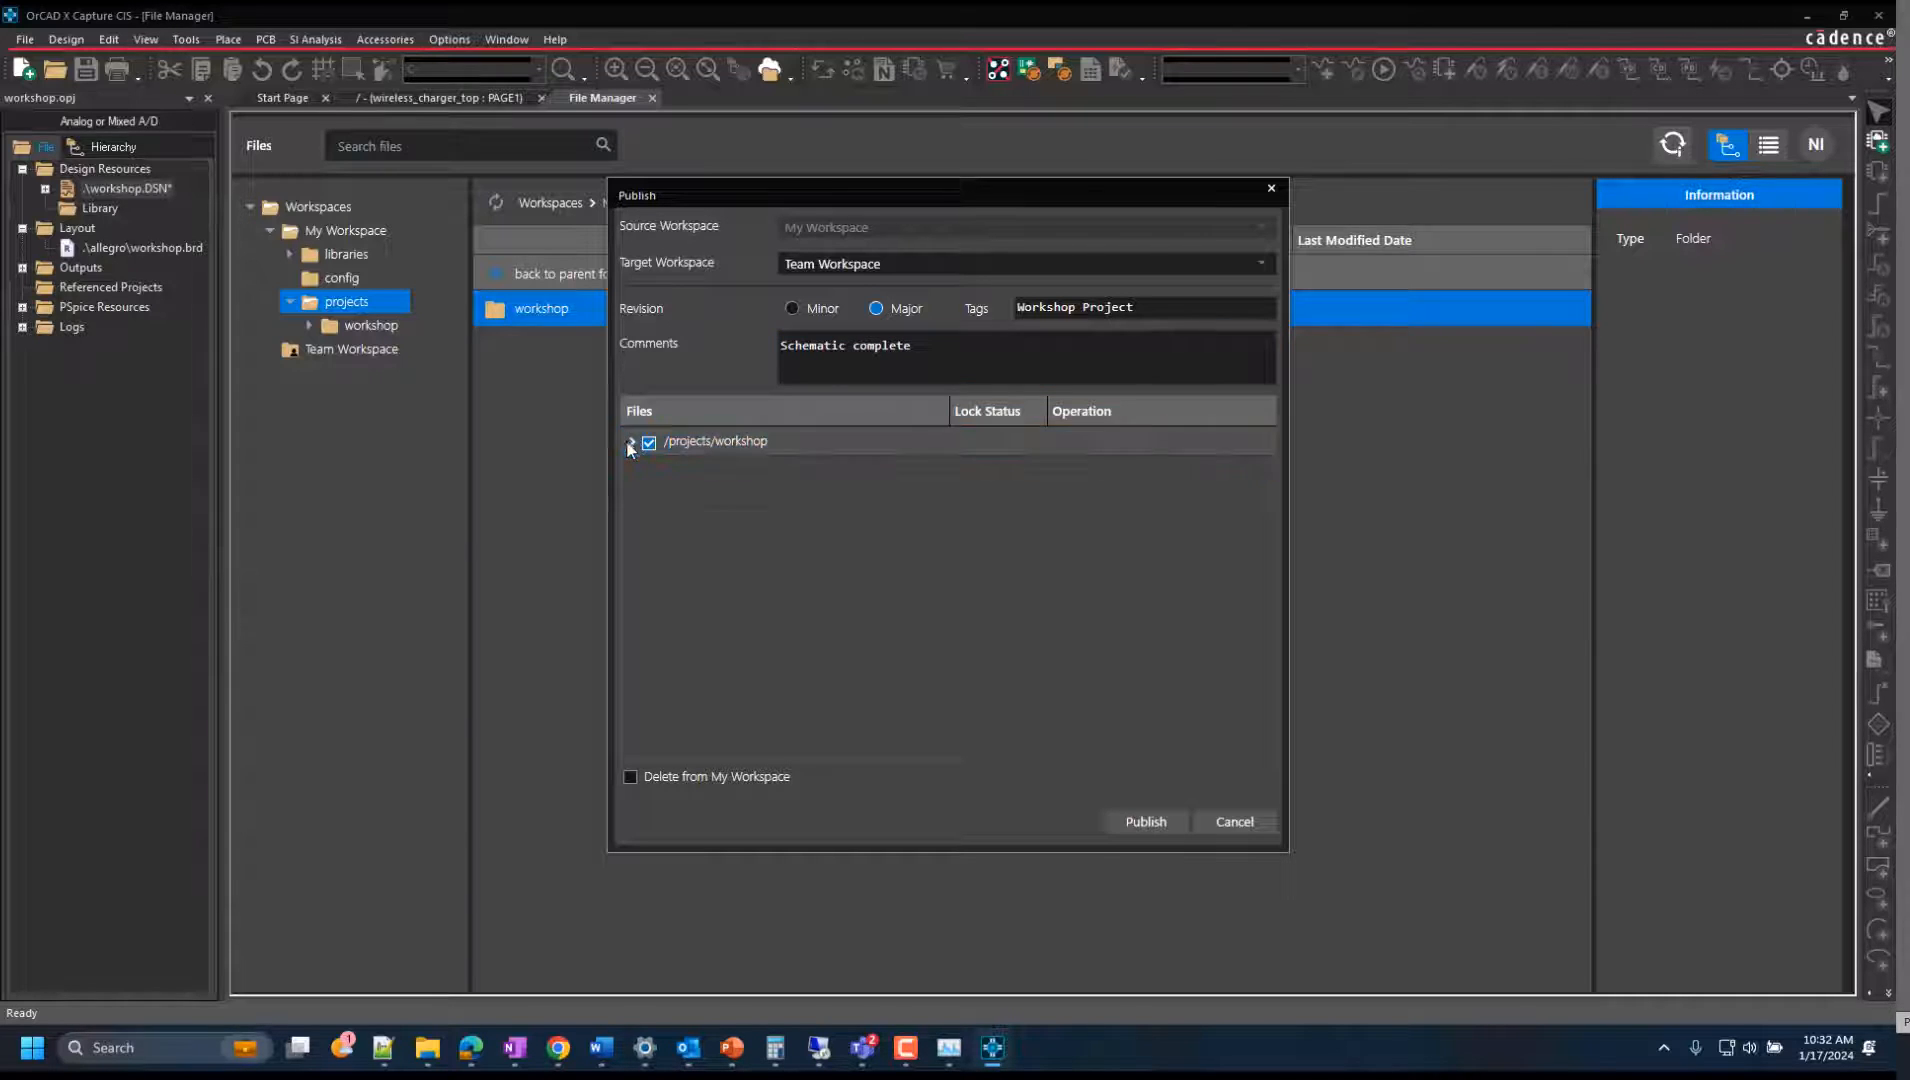
left_click(630, 445)
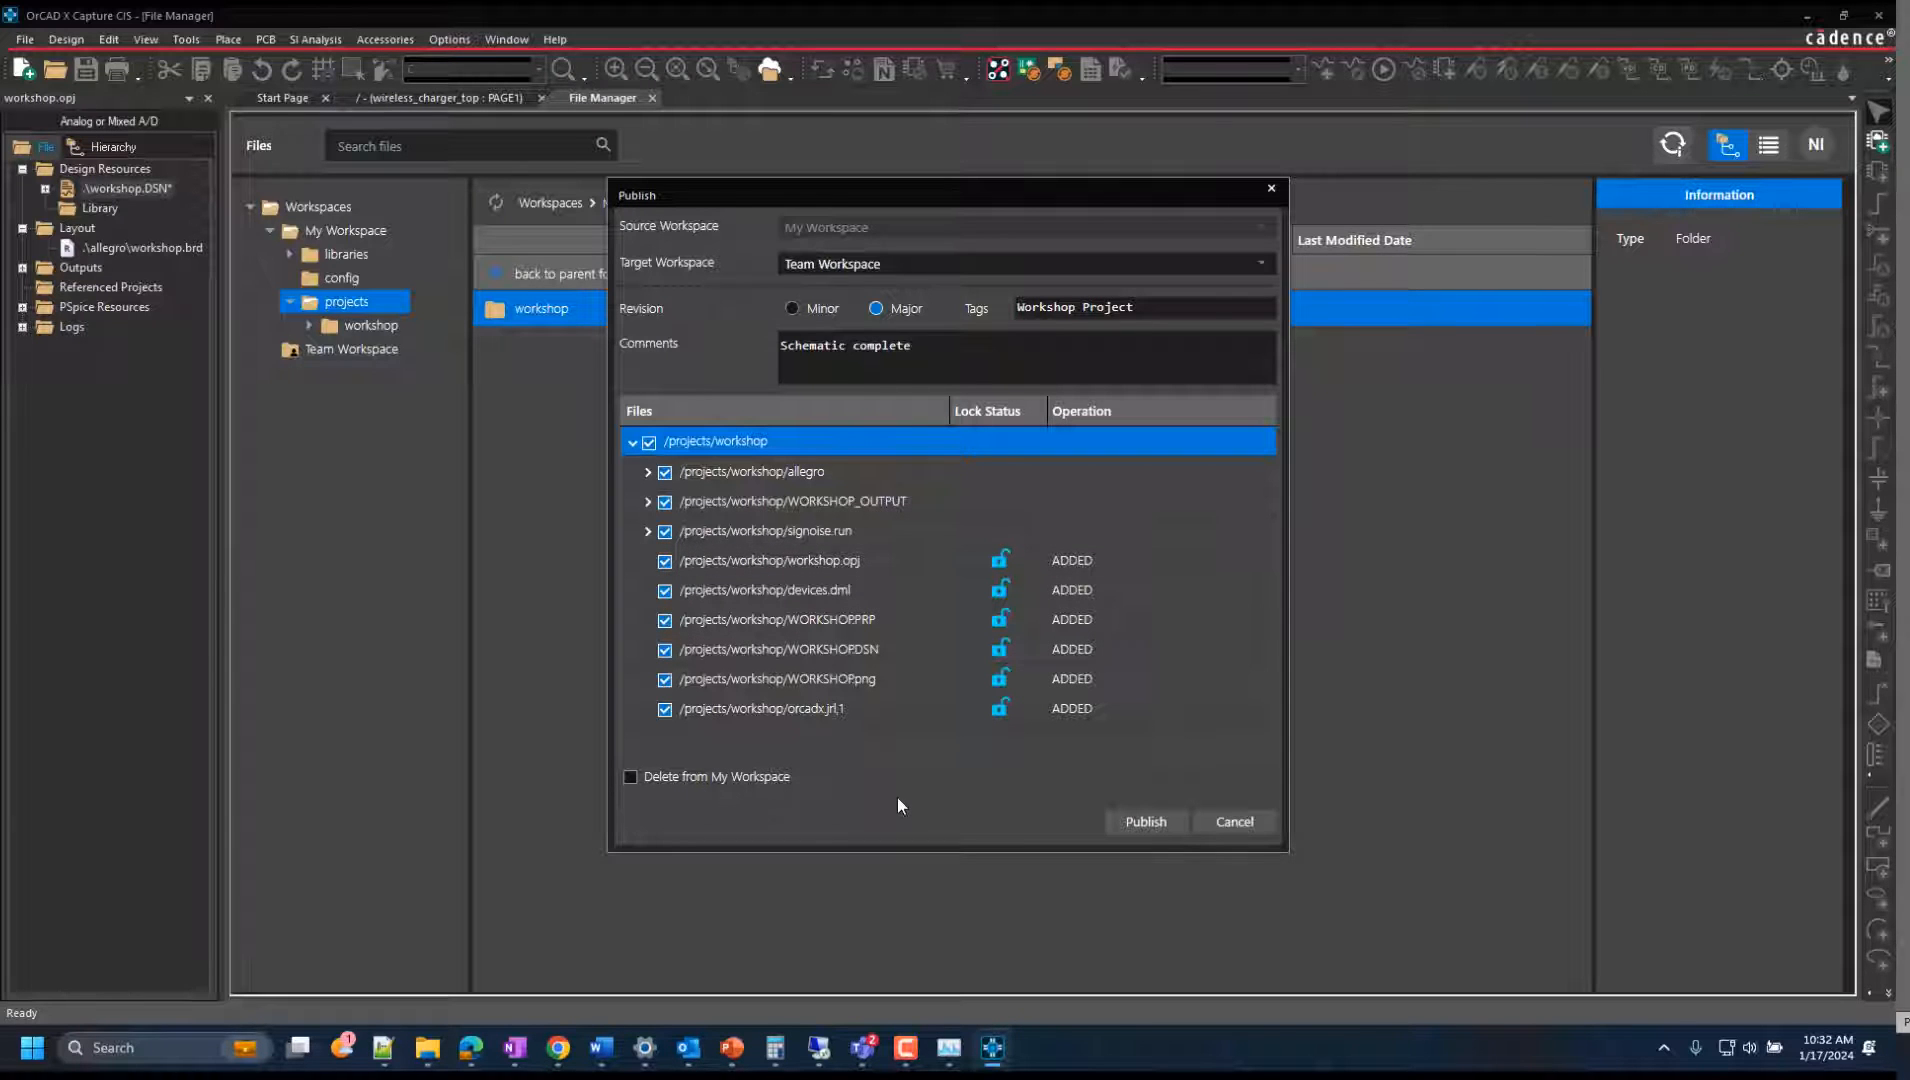
left_click(1168, 828)
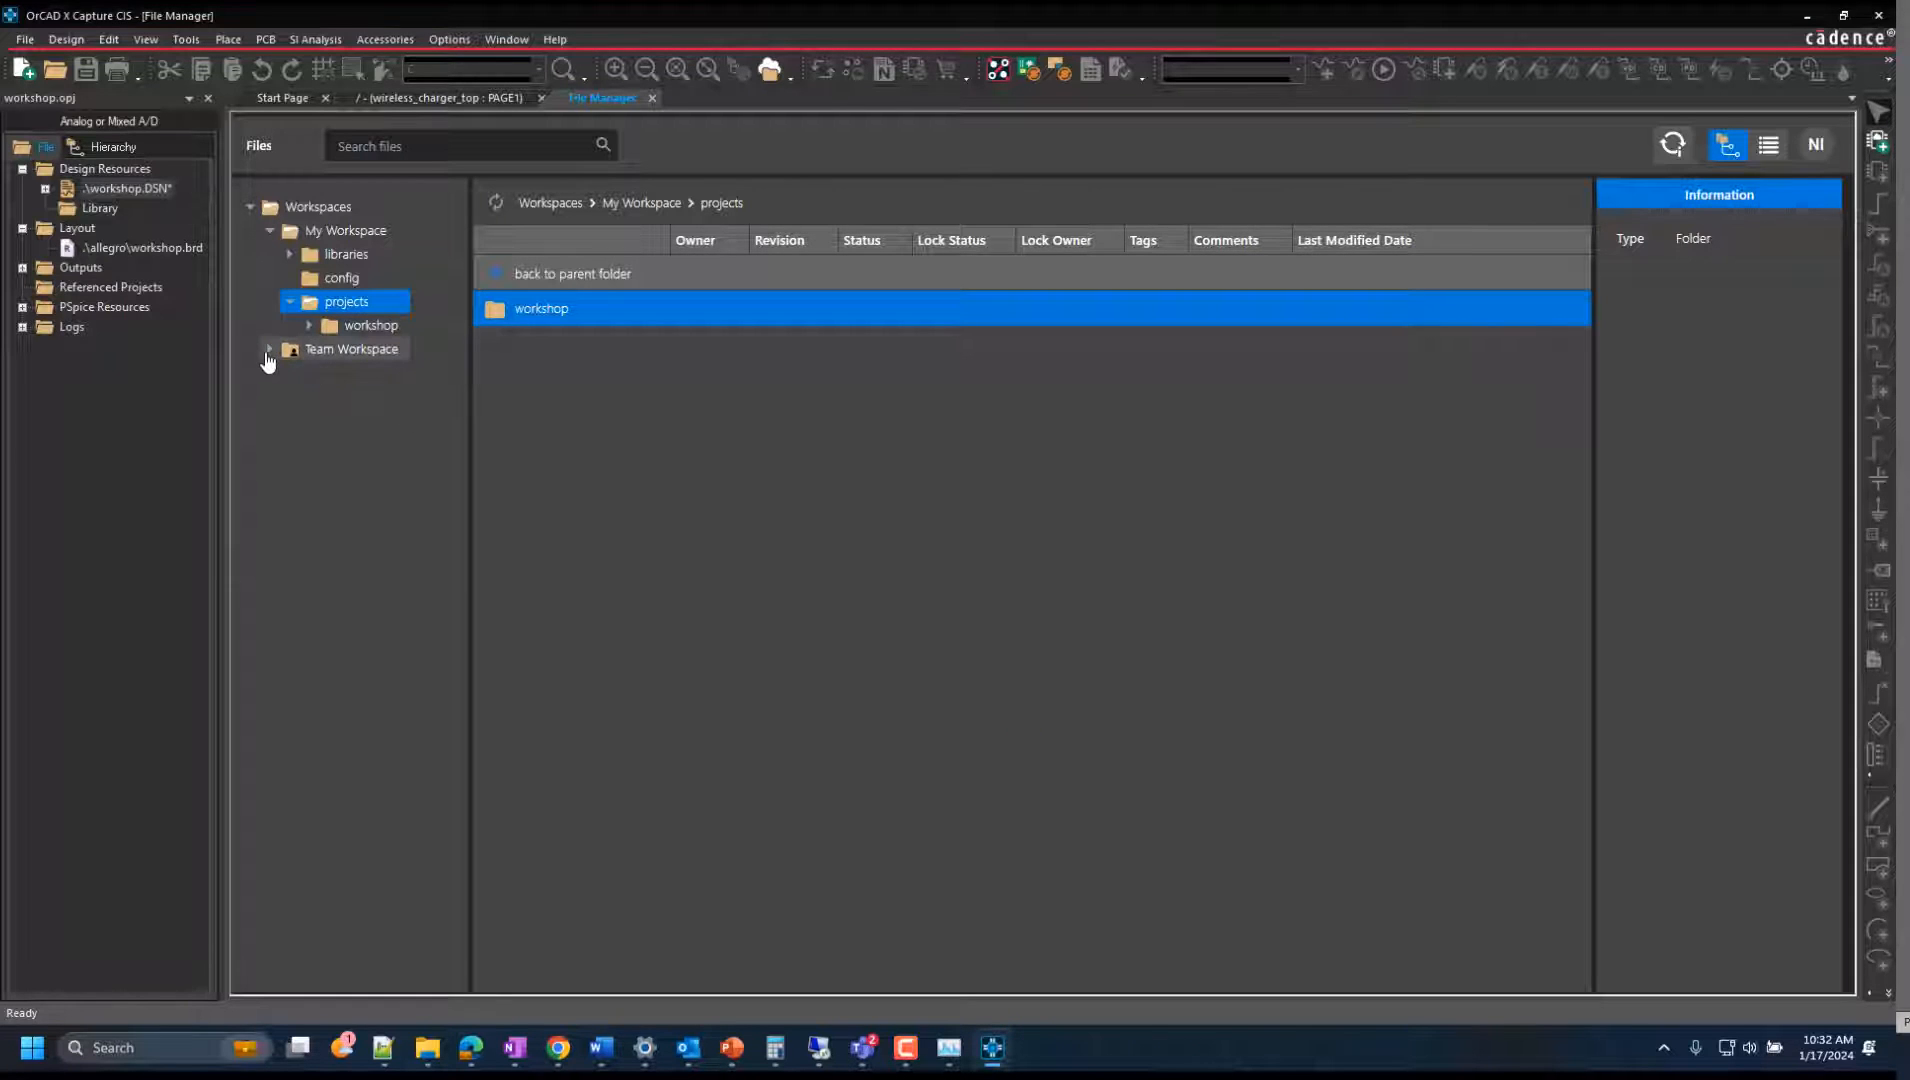
Browse Team Workspace to check the published workshop folder under projects.
left_click(269, 350)
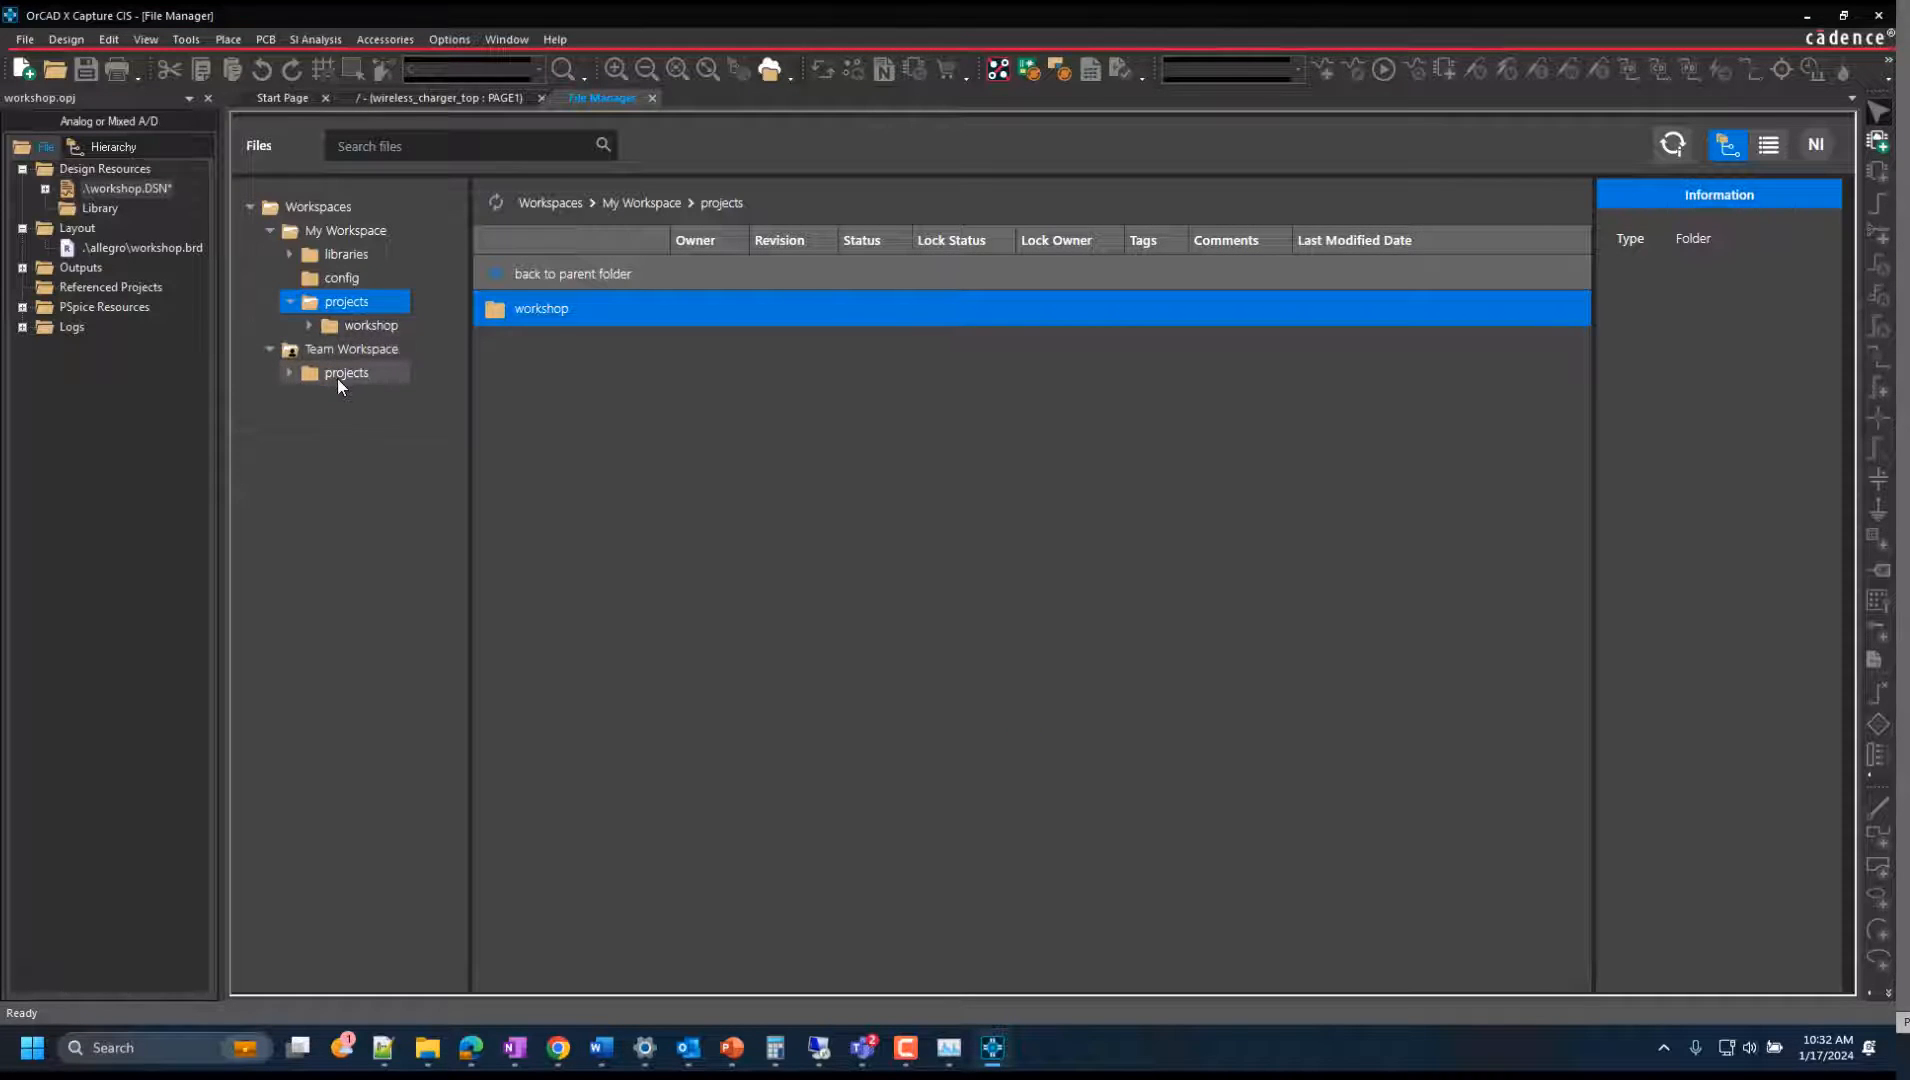
left_click(288, 374)
left_click(363, 396)
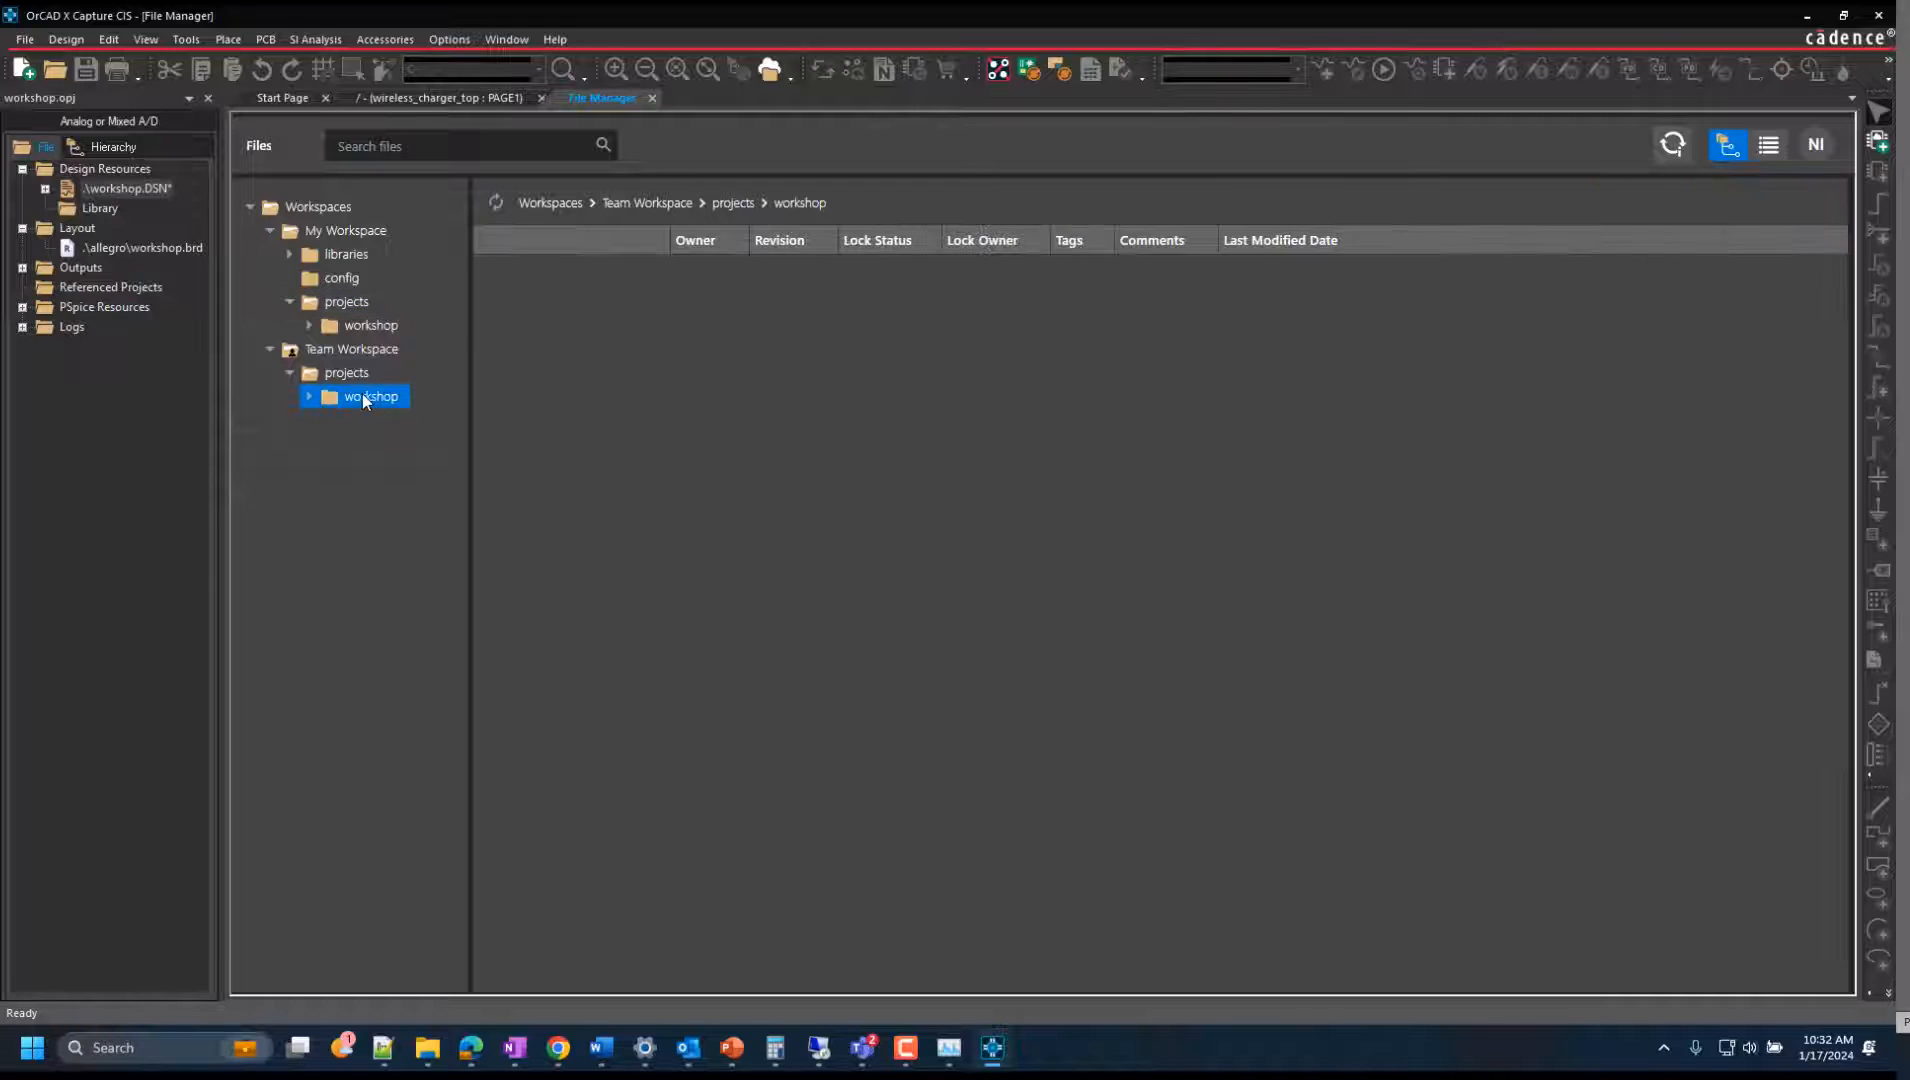
left_click(380, 375)
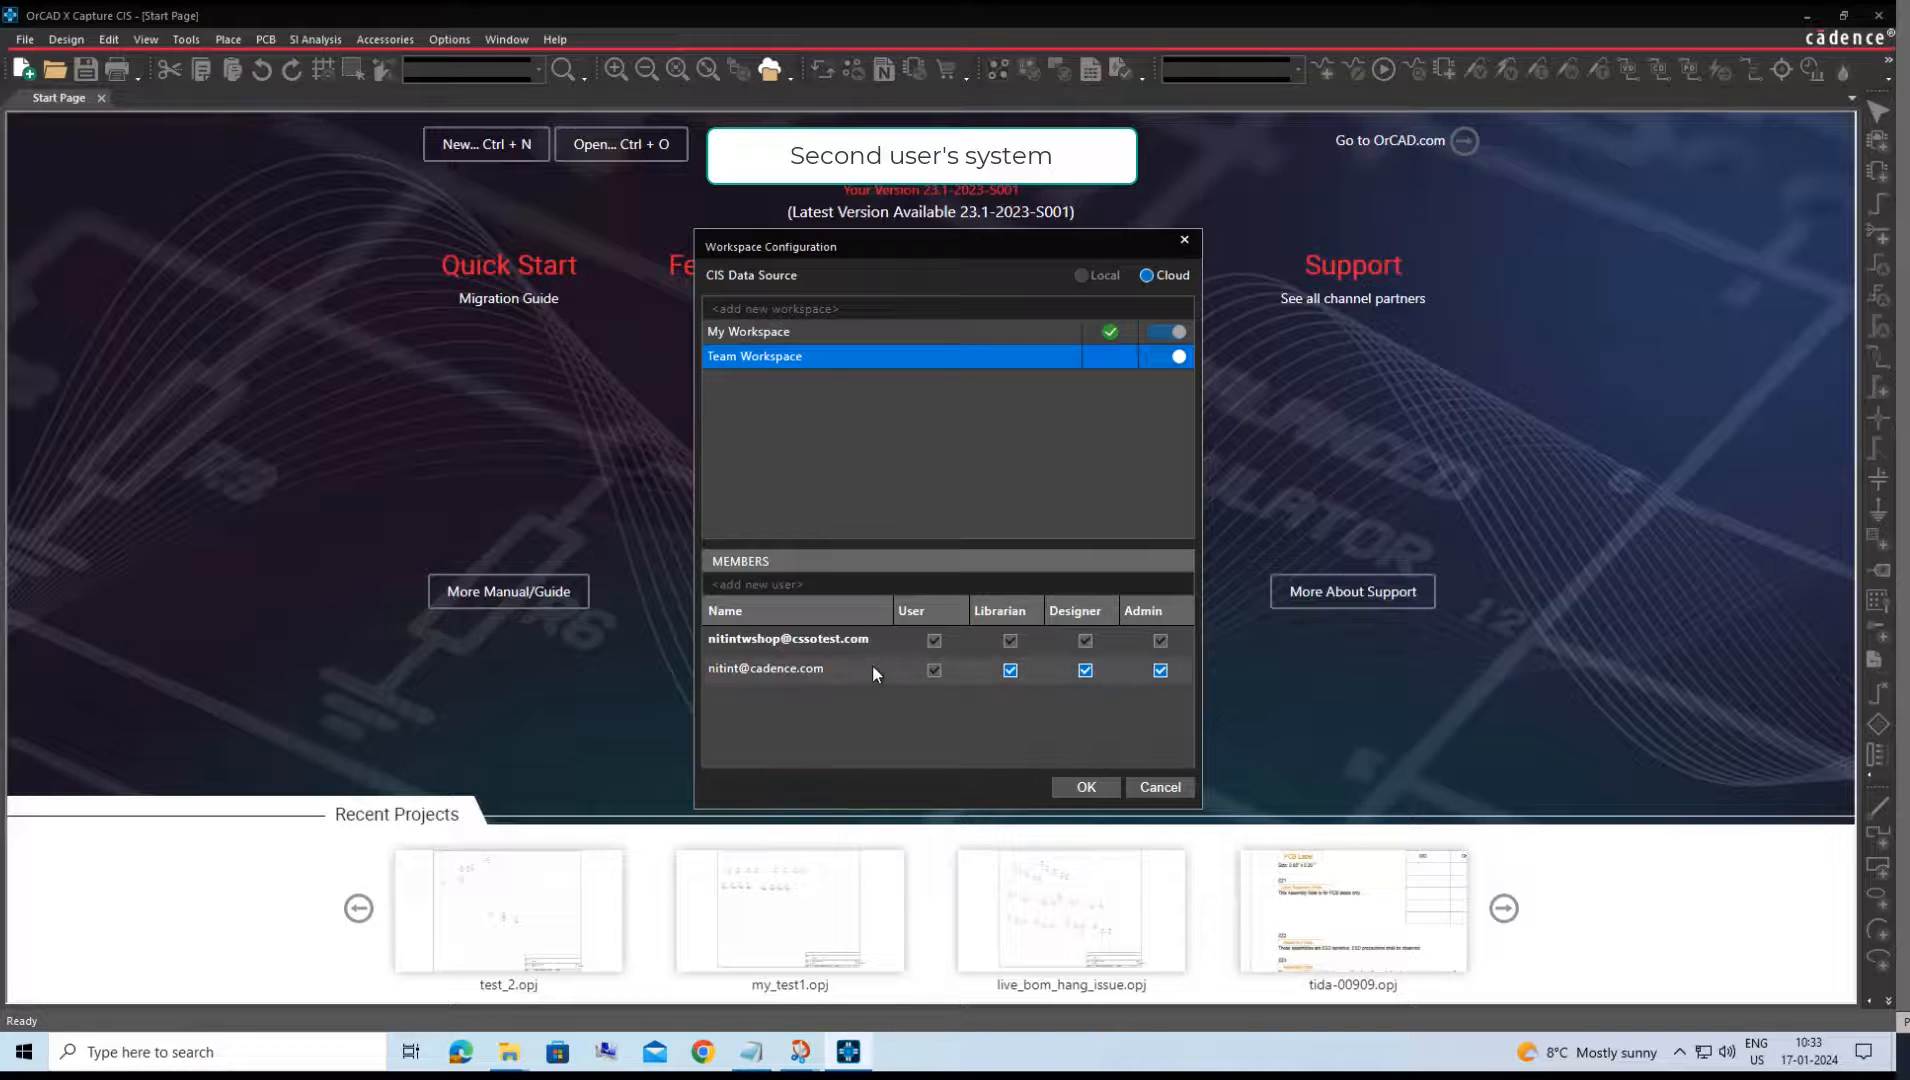
On the second system, close the workspace configuration and open the projects folder of Team Workspace in the File Manager.
left_click(1184, 240)
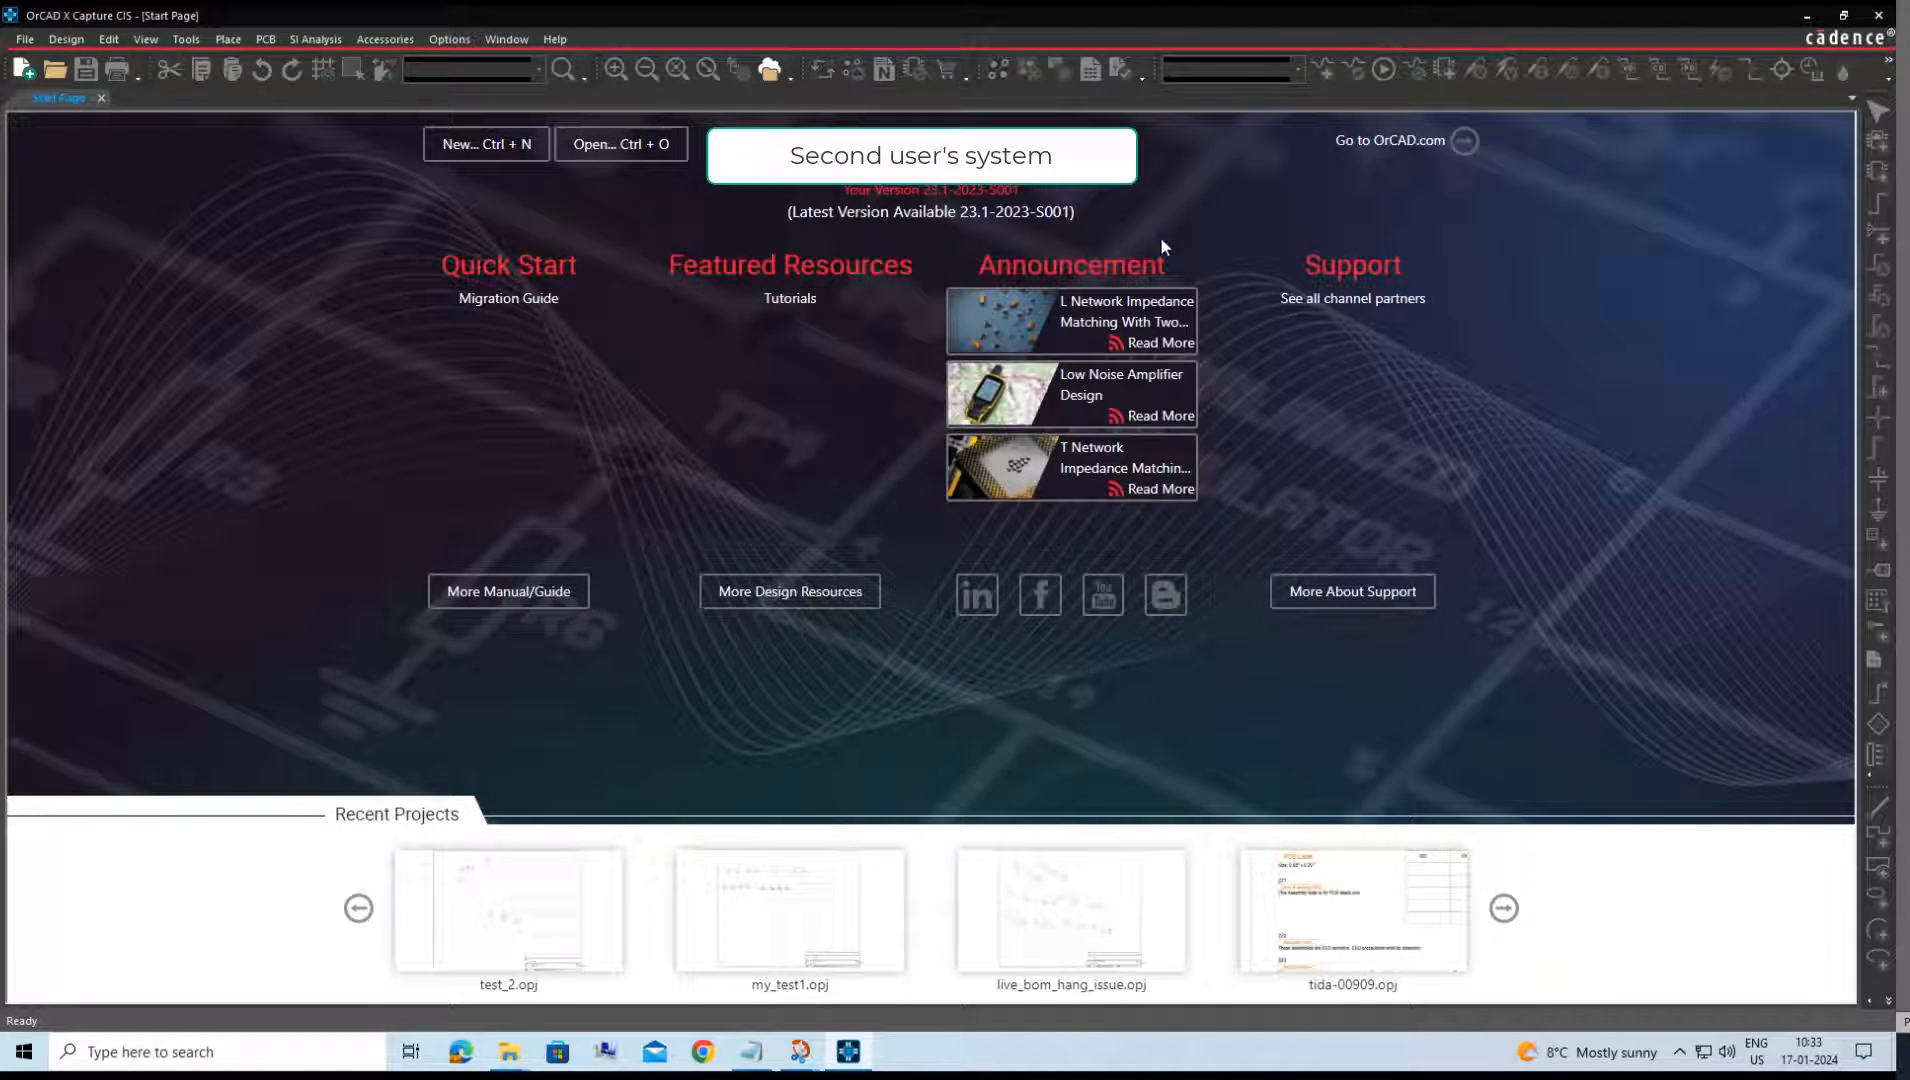
left_click(774, 79)
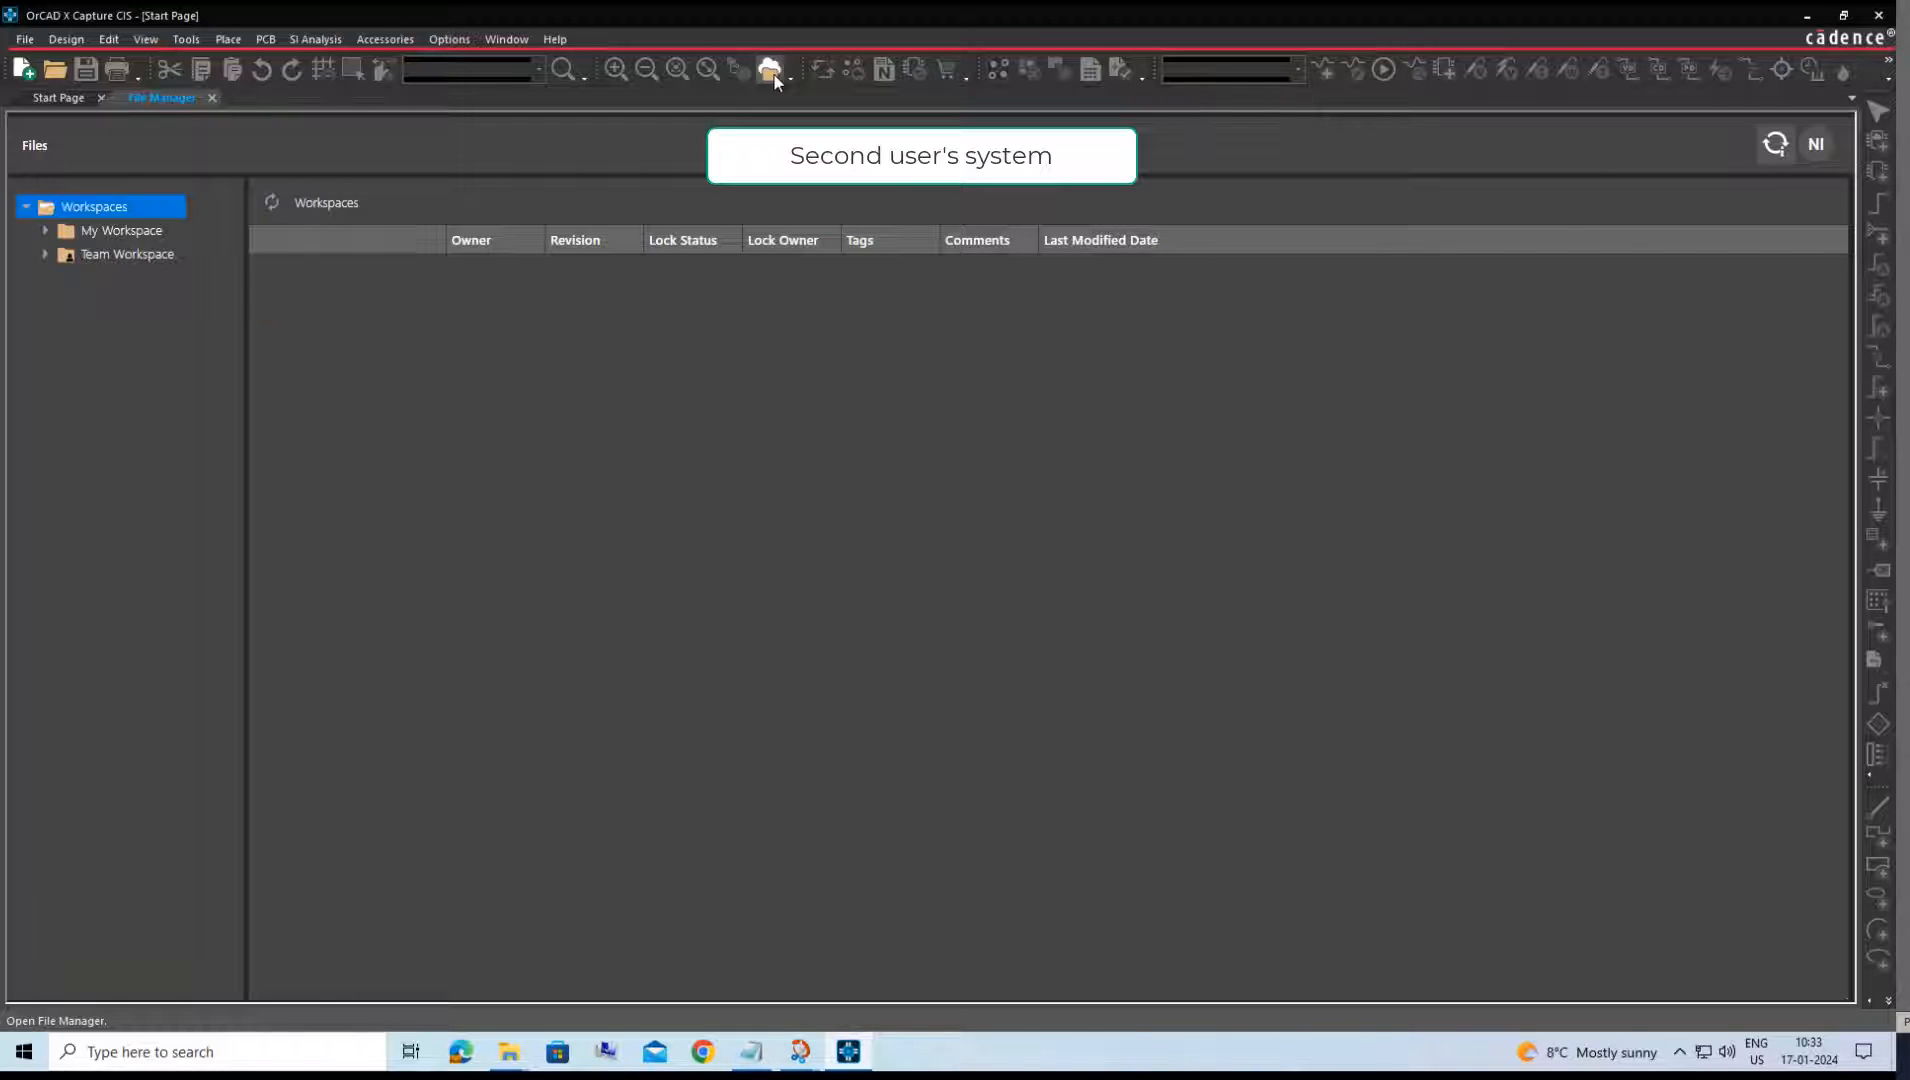
left_click(45, 255)
left_click(106, 279)
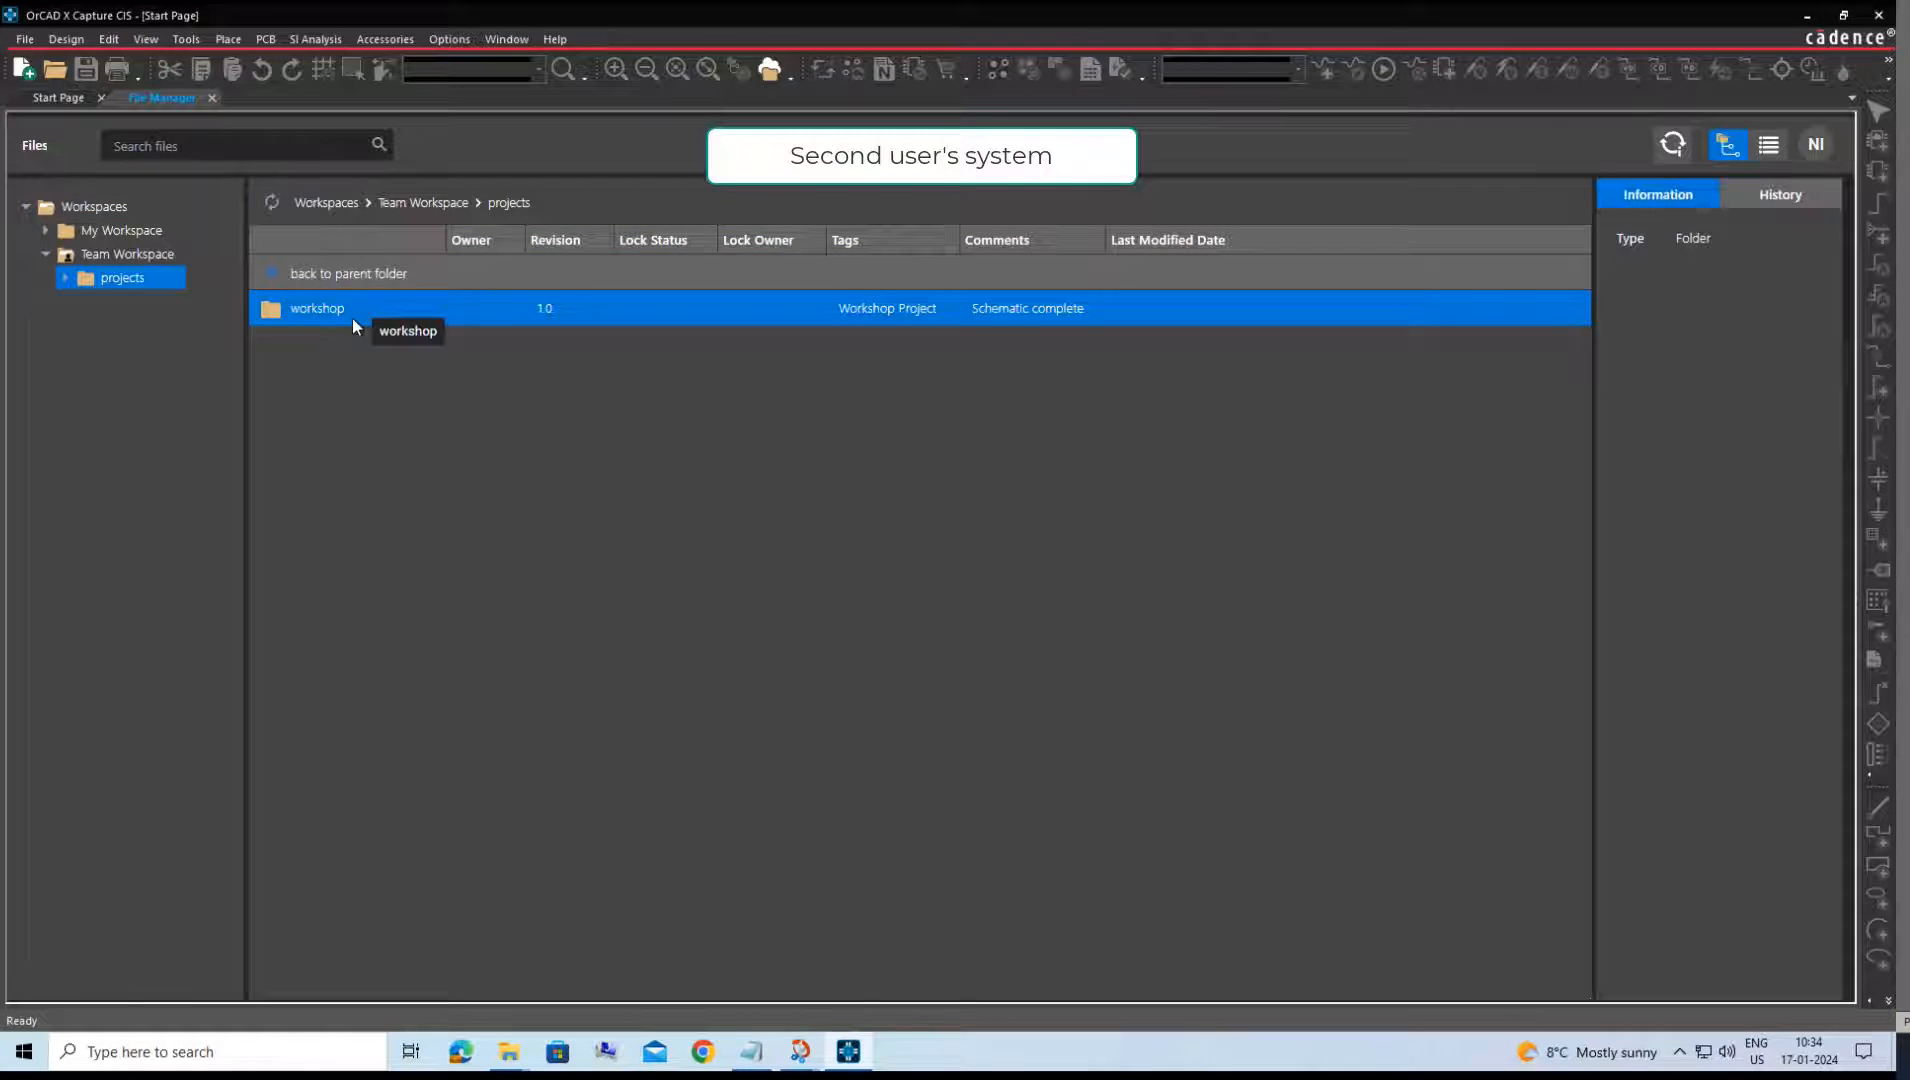
Check out the workshop folder from Team Workspace for editing in My Workspace, and open it to view the files' lock status.
right_click(308, 314)
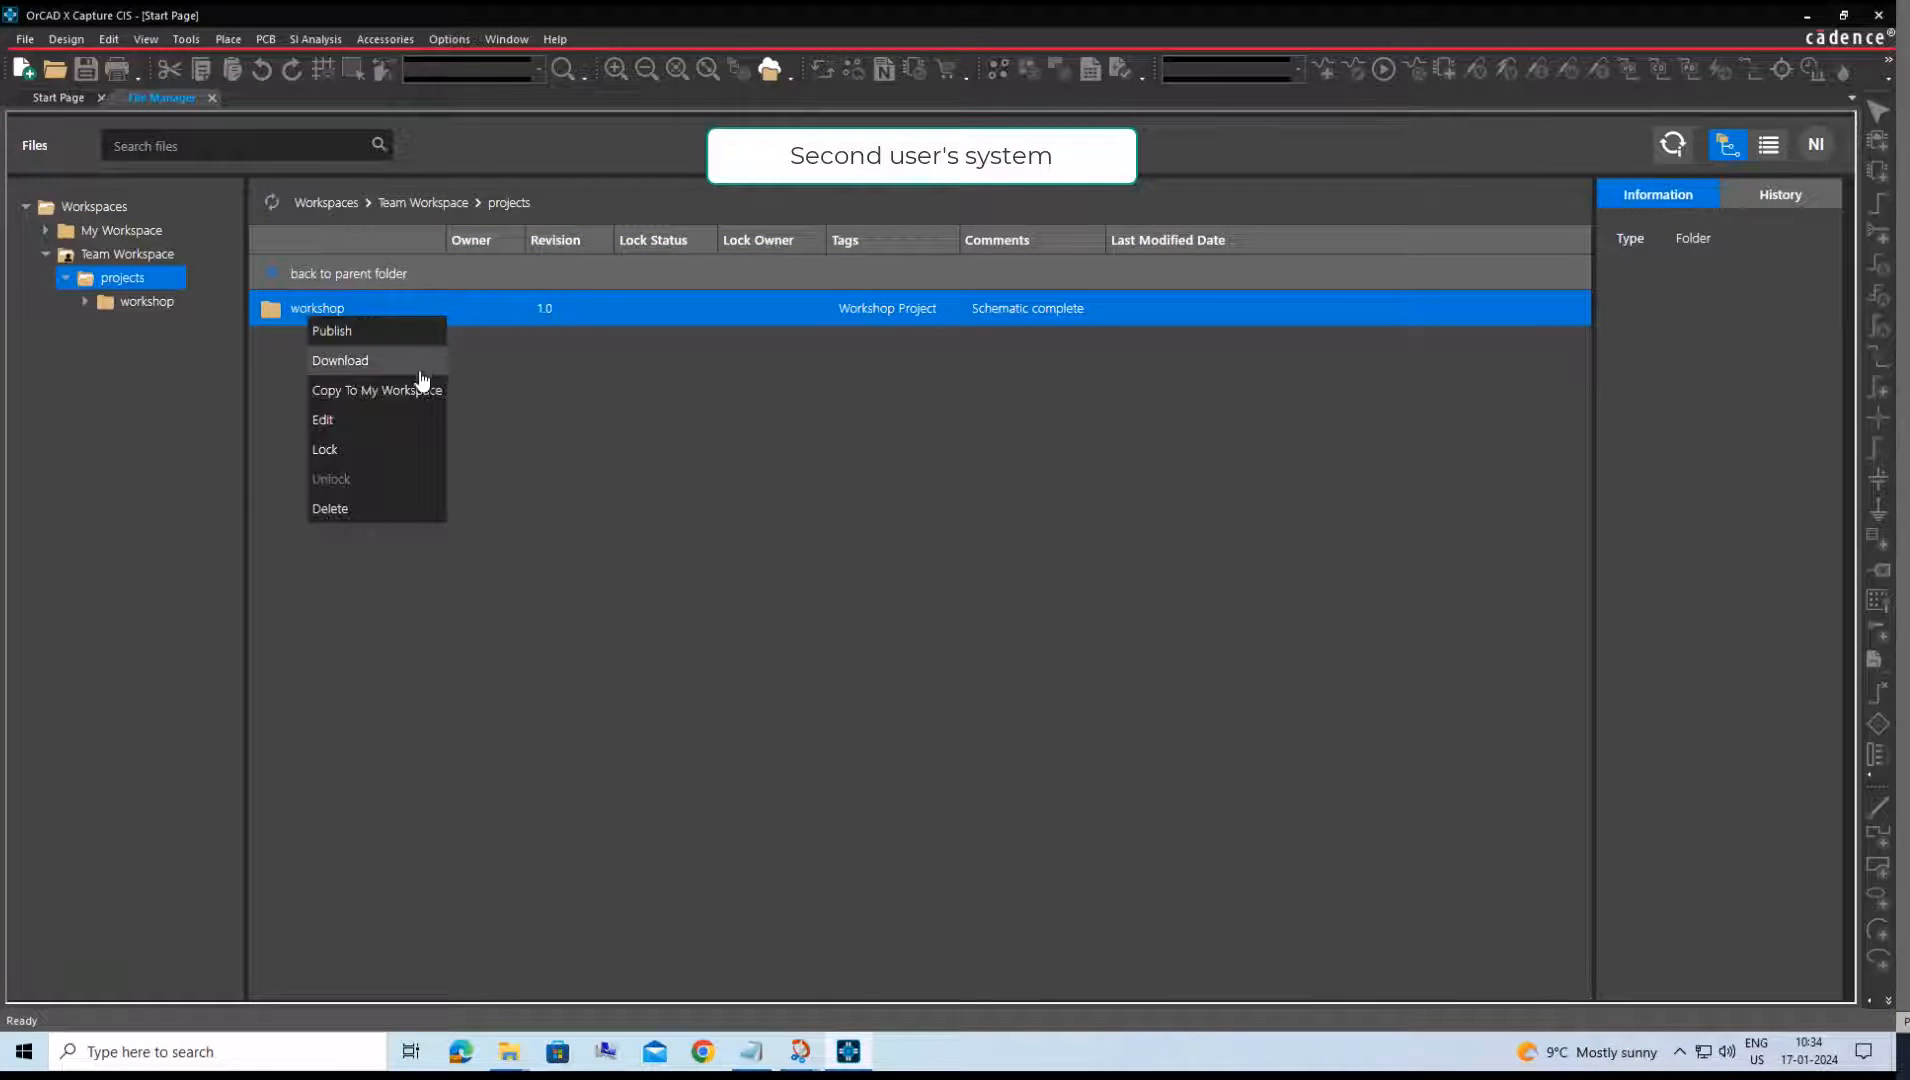
left_click(430, 427)
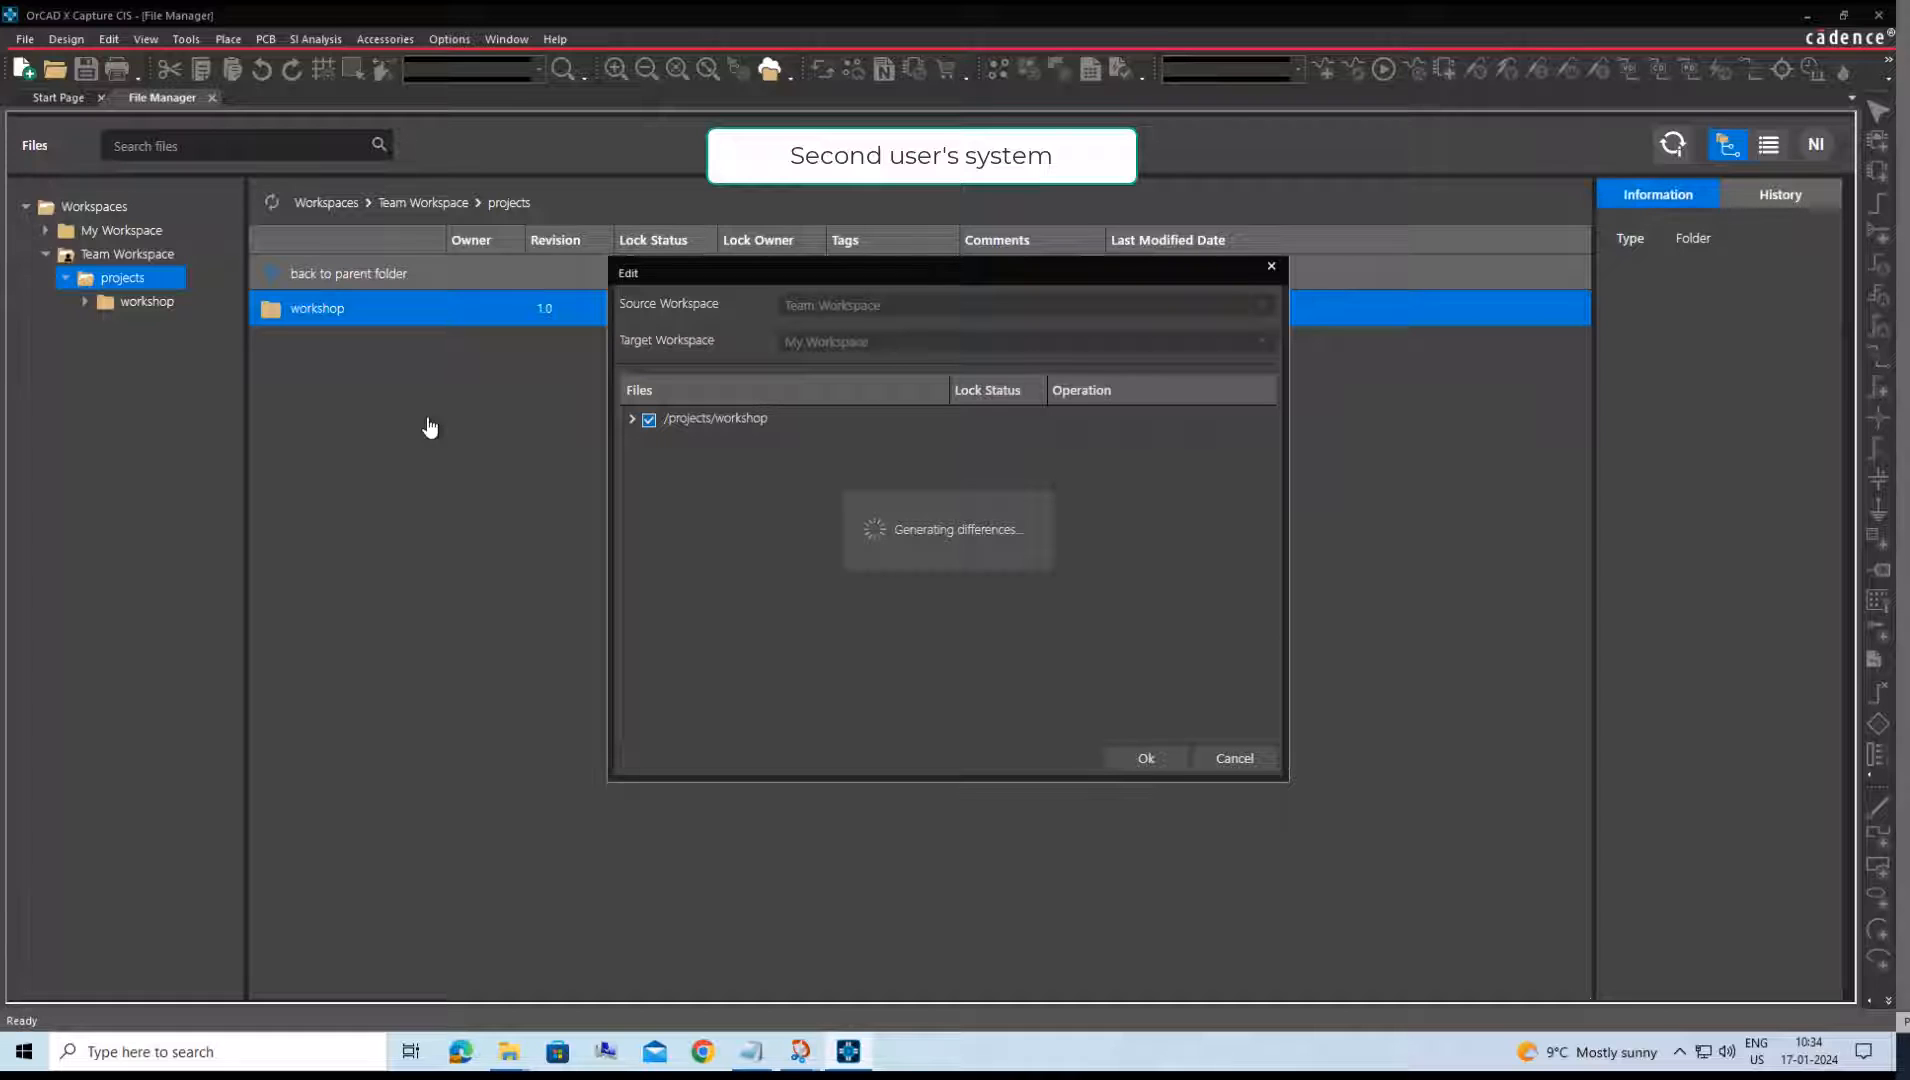
left_click(631, 420)
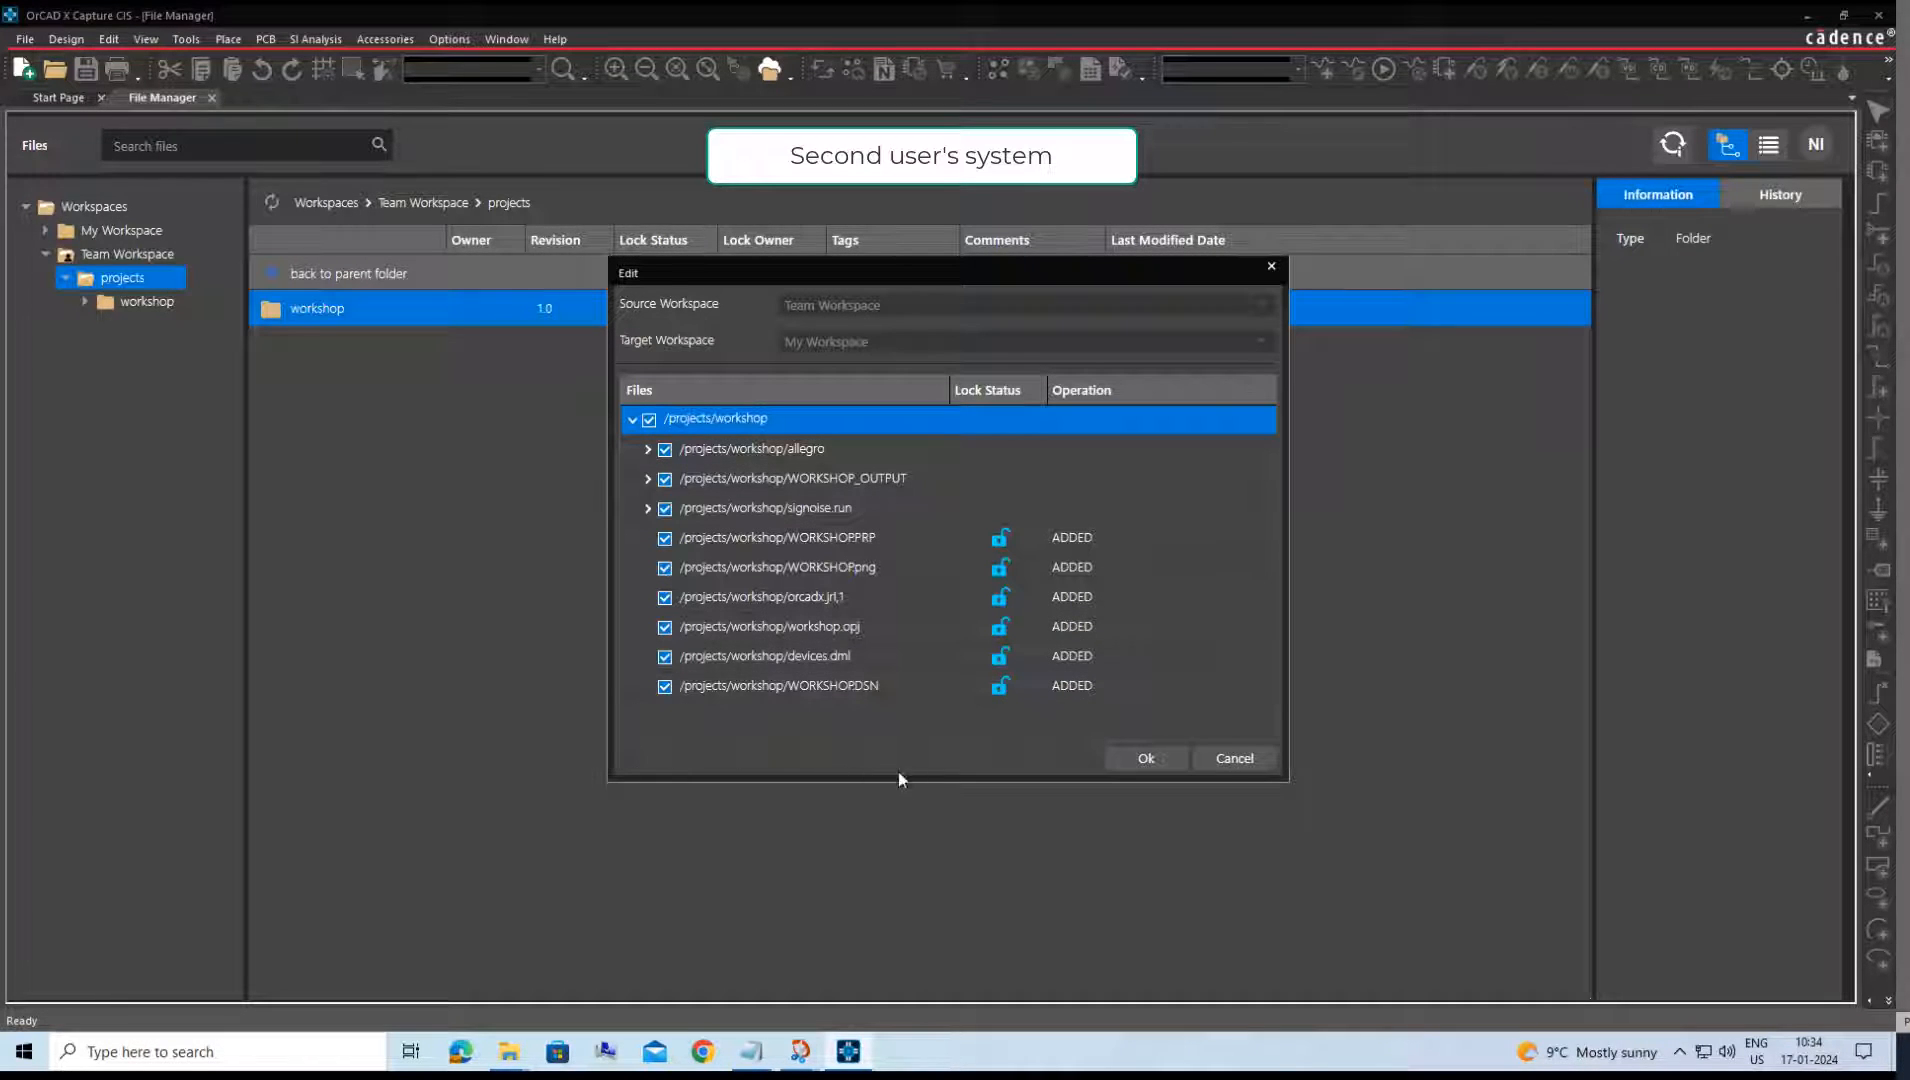
left_click(1130, 762)
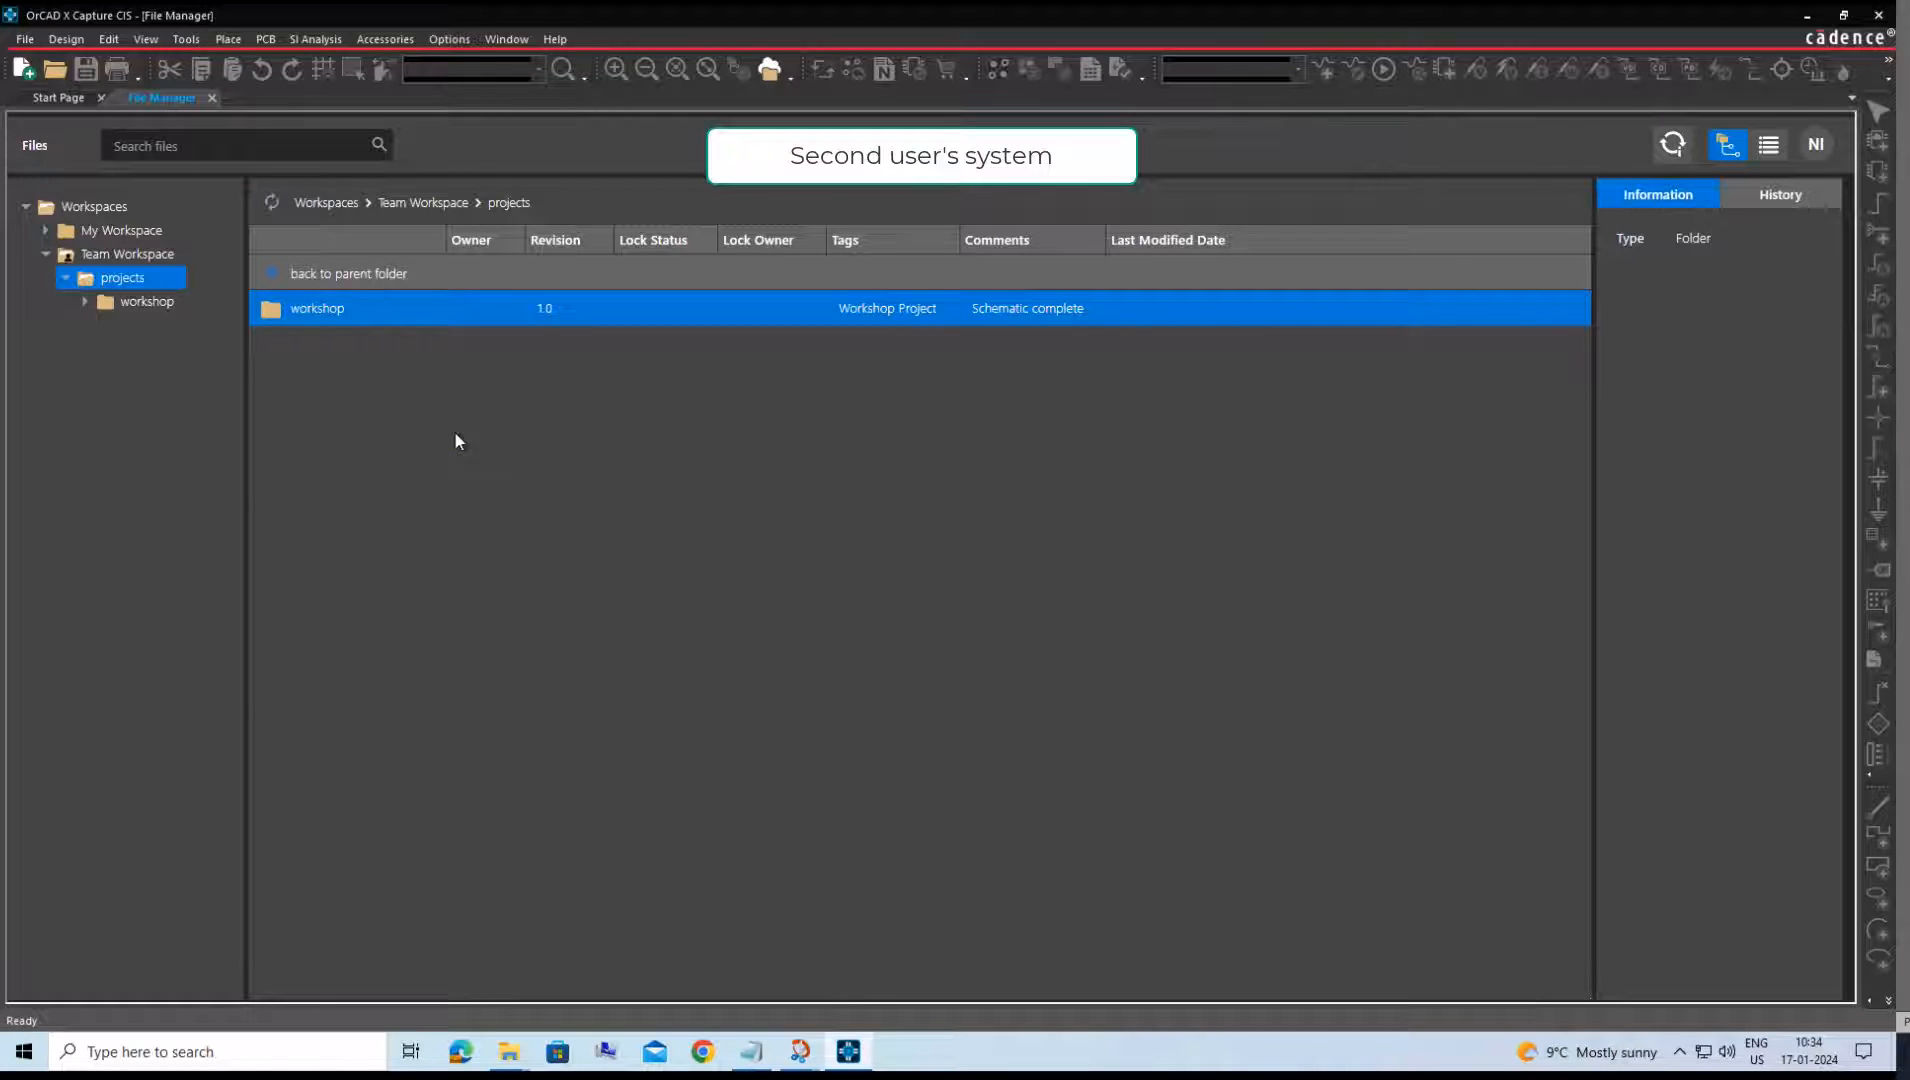
double_click(345, 310)
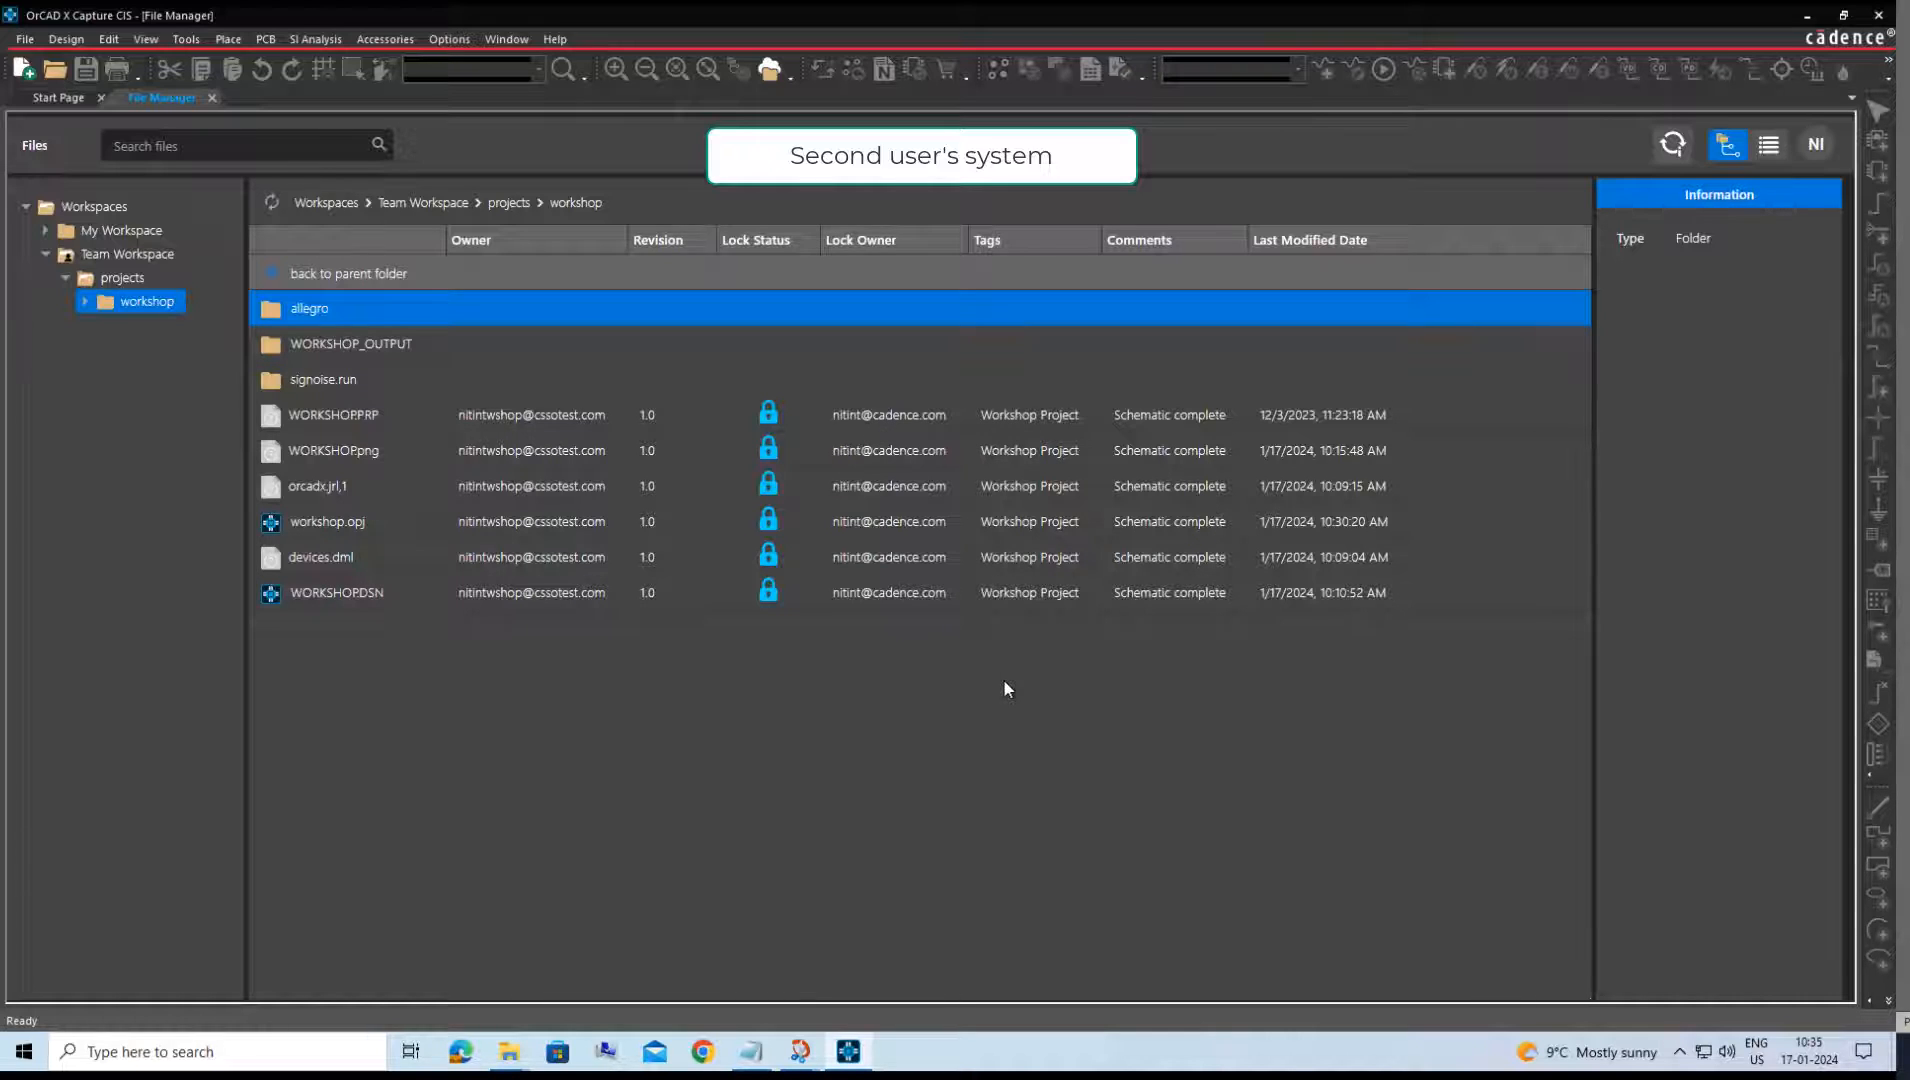
Open workshop.brd from the allegro folder of the workshop project in My Workspace.
left_click(45, 230)
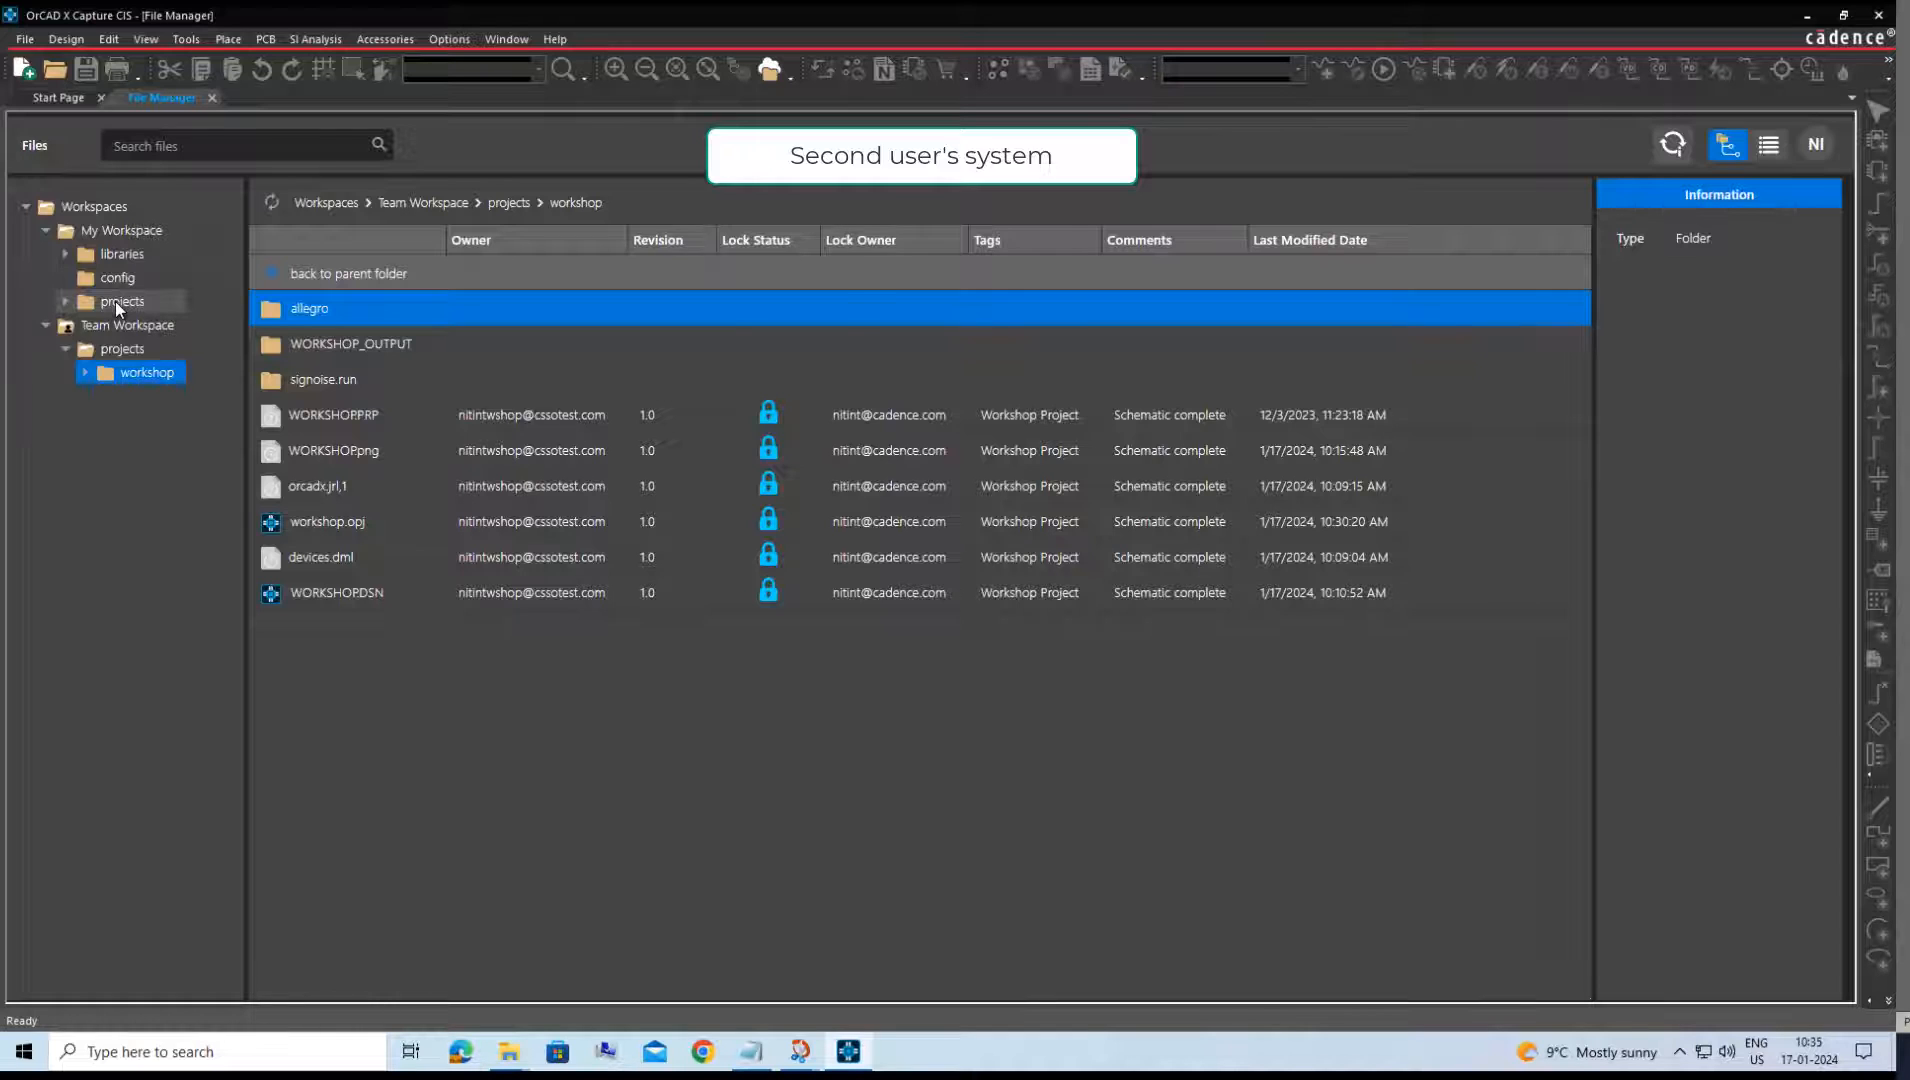
left_click(115, 301)
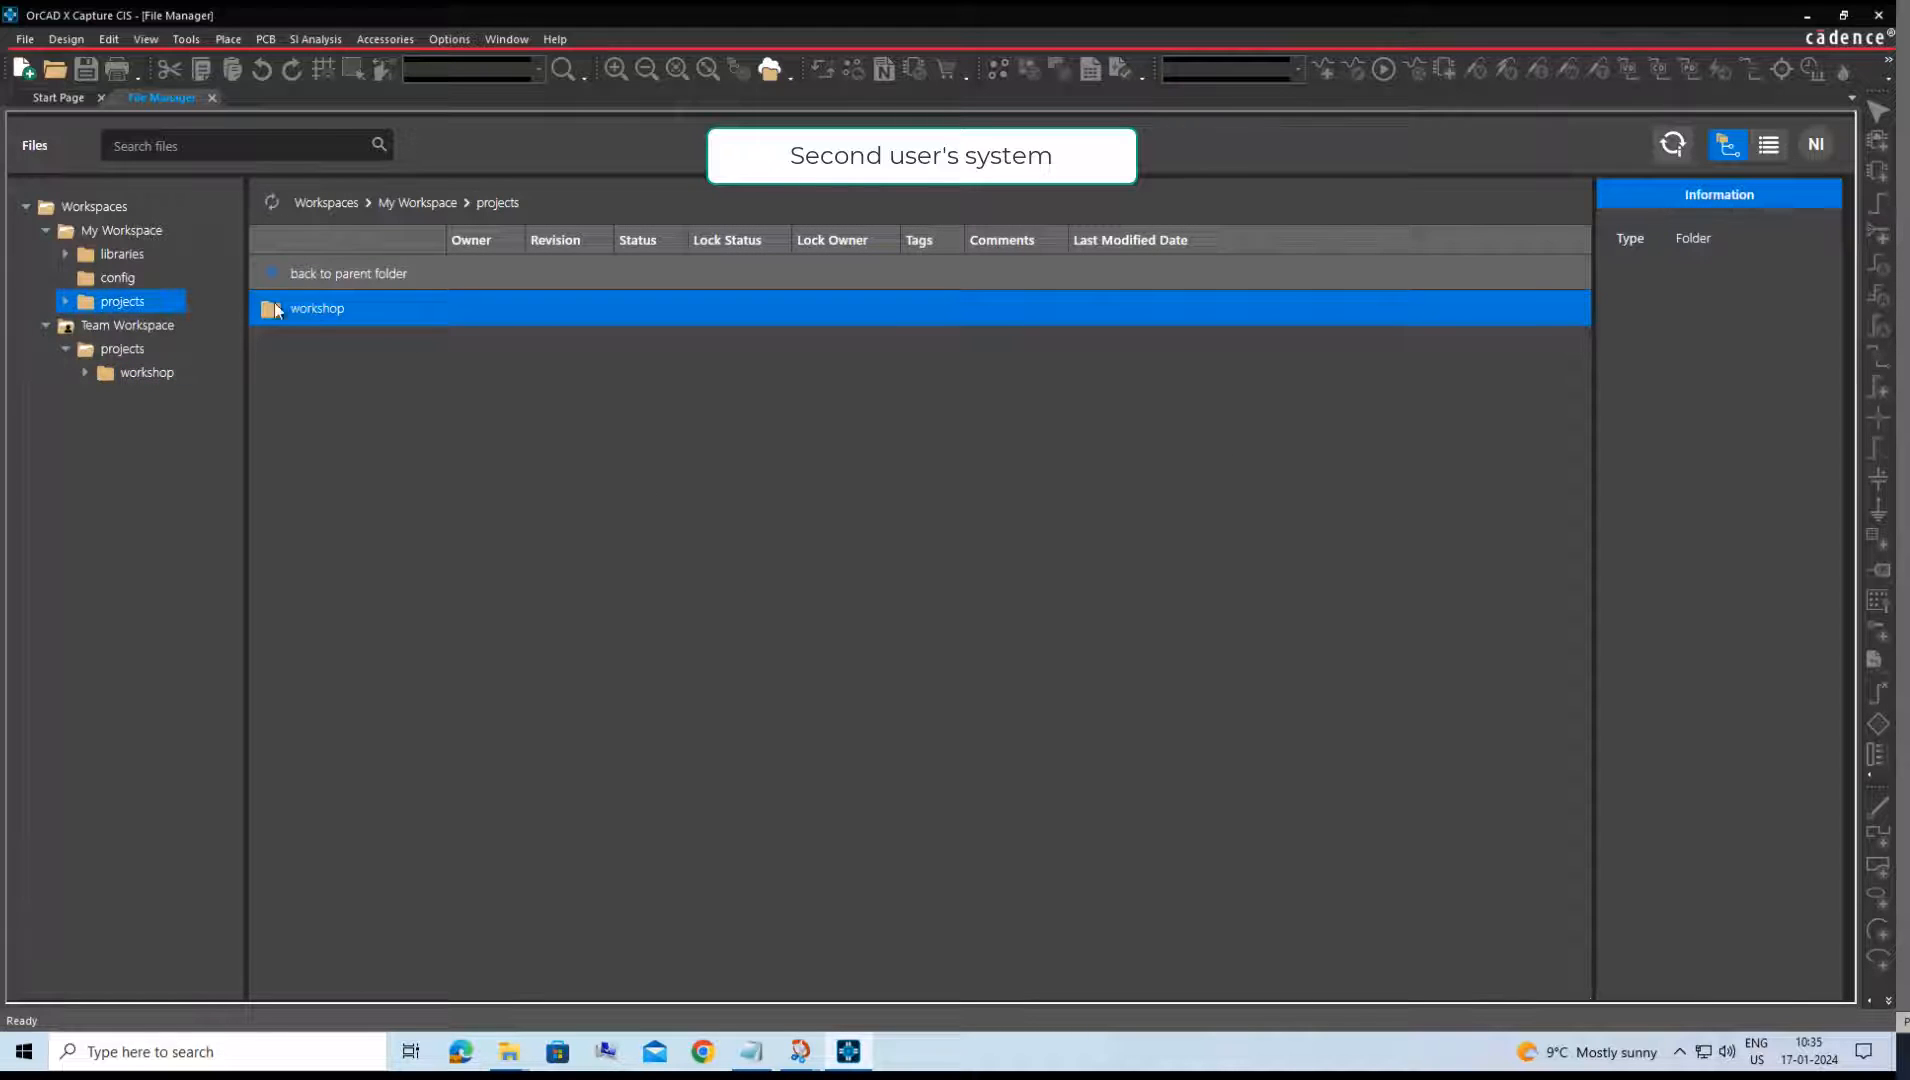
double_click(312, 312)
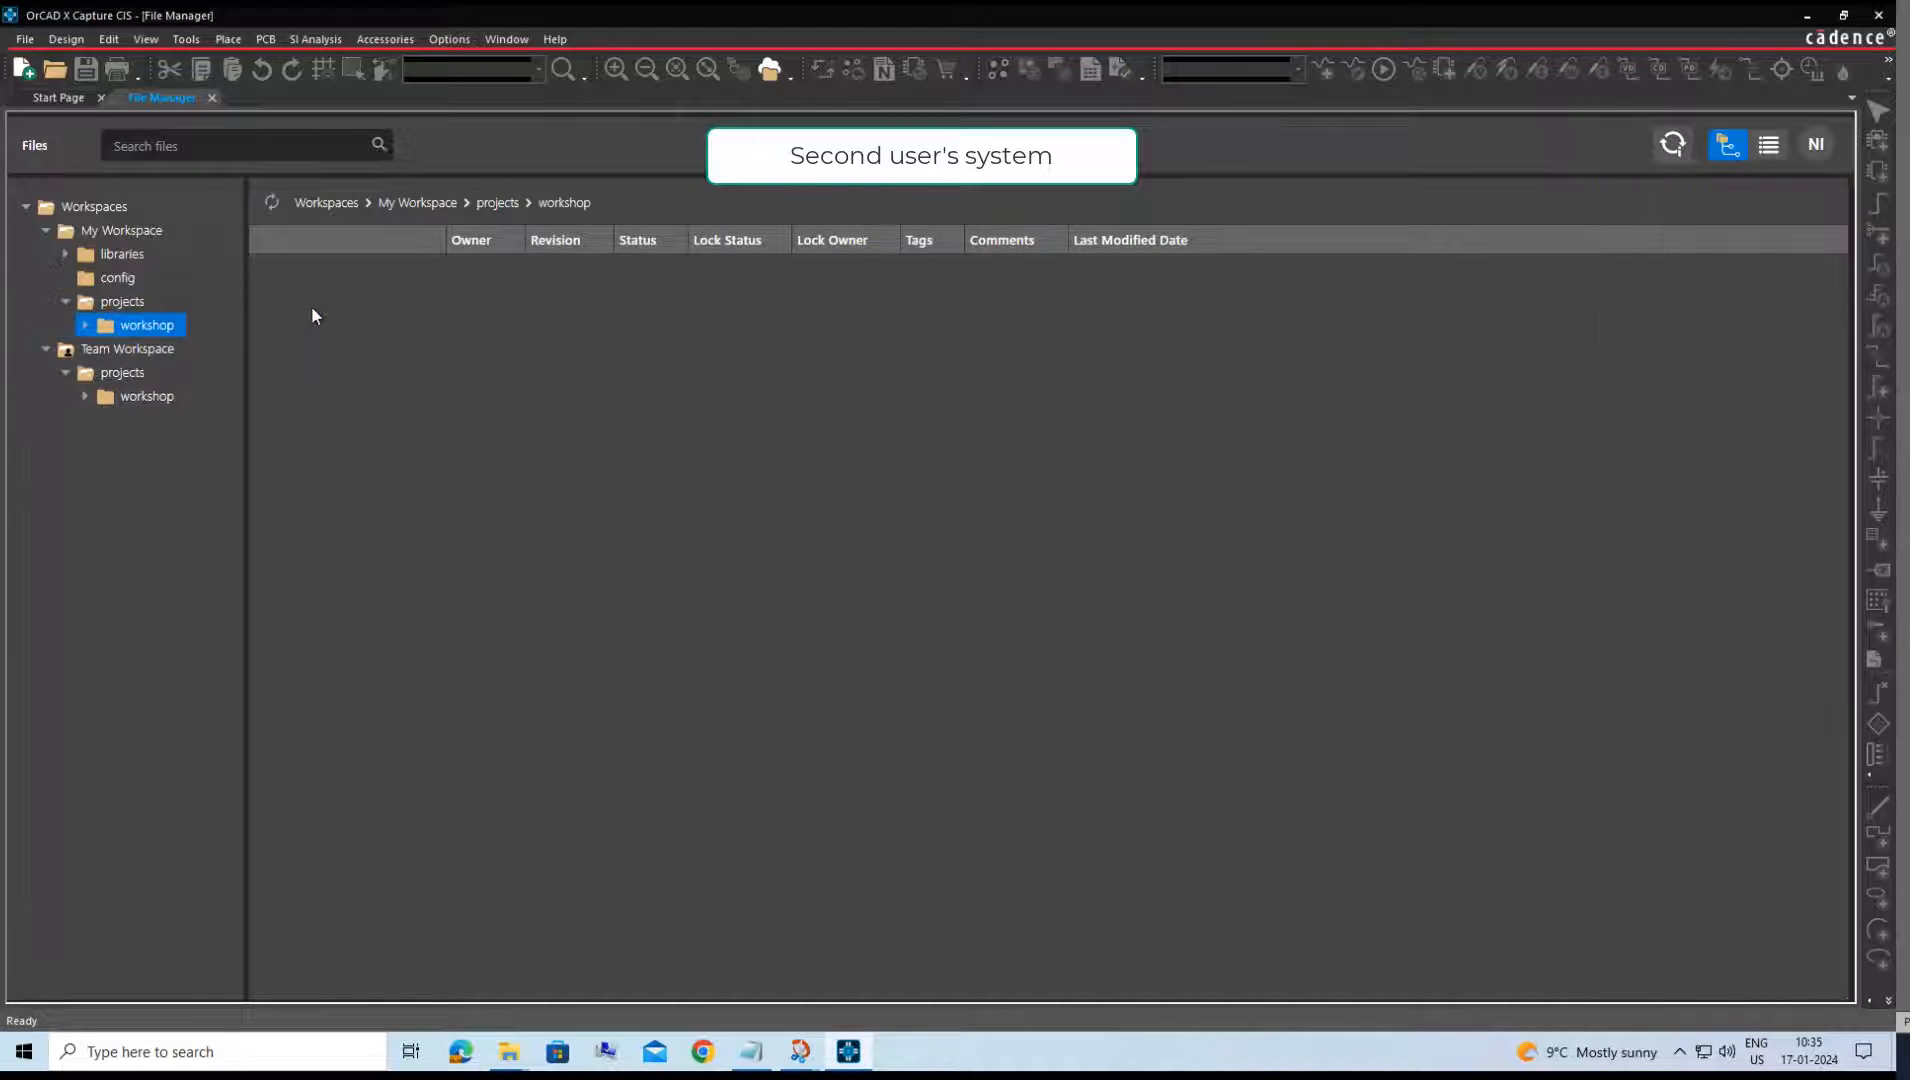
double_click(304, 349)
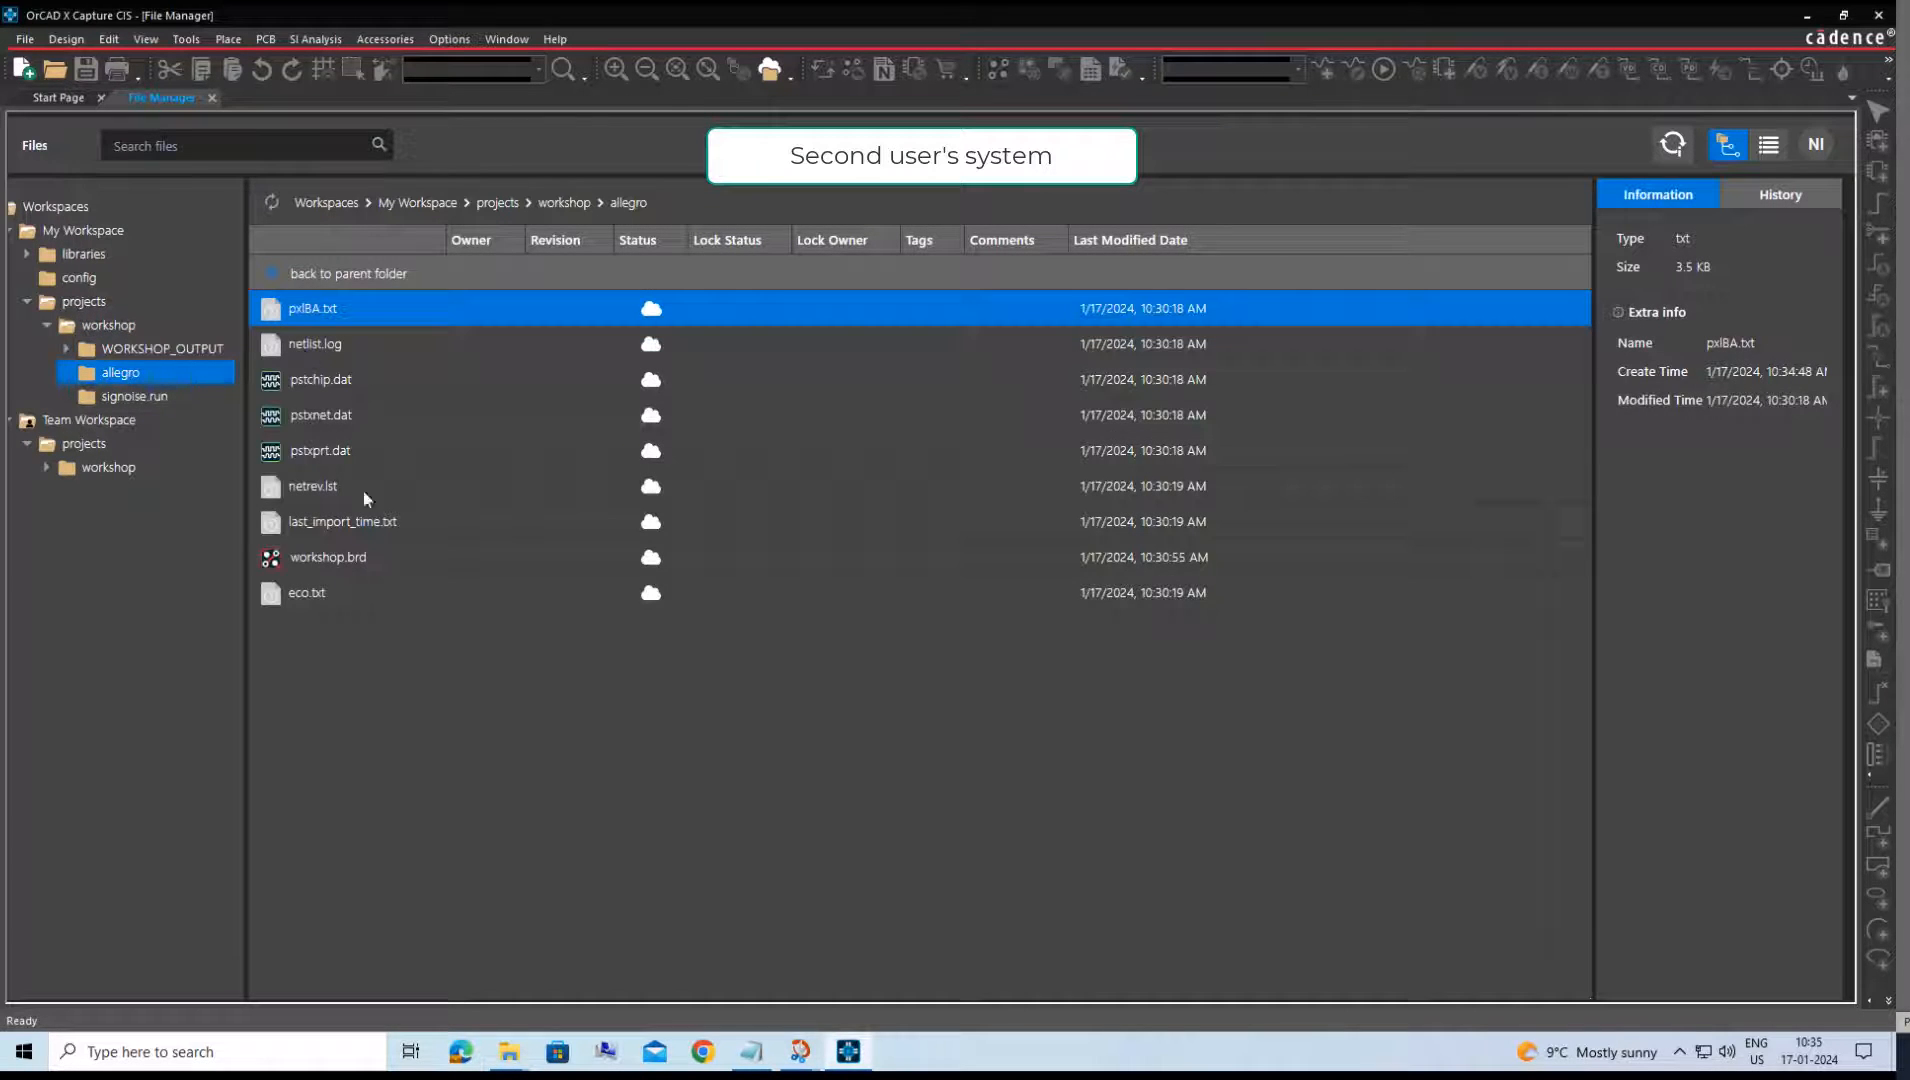
left_click(359, 560)
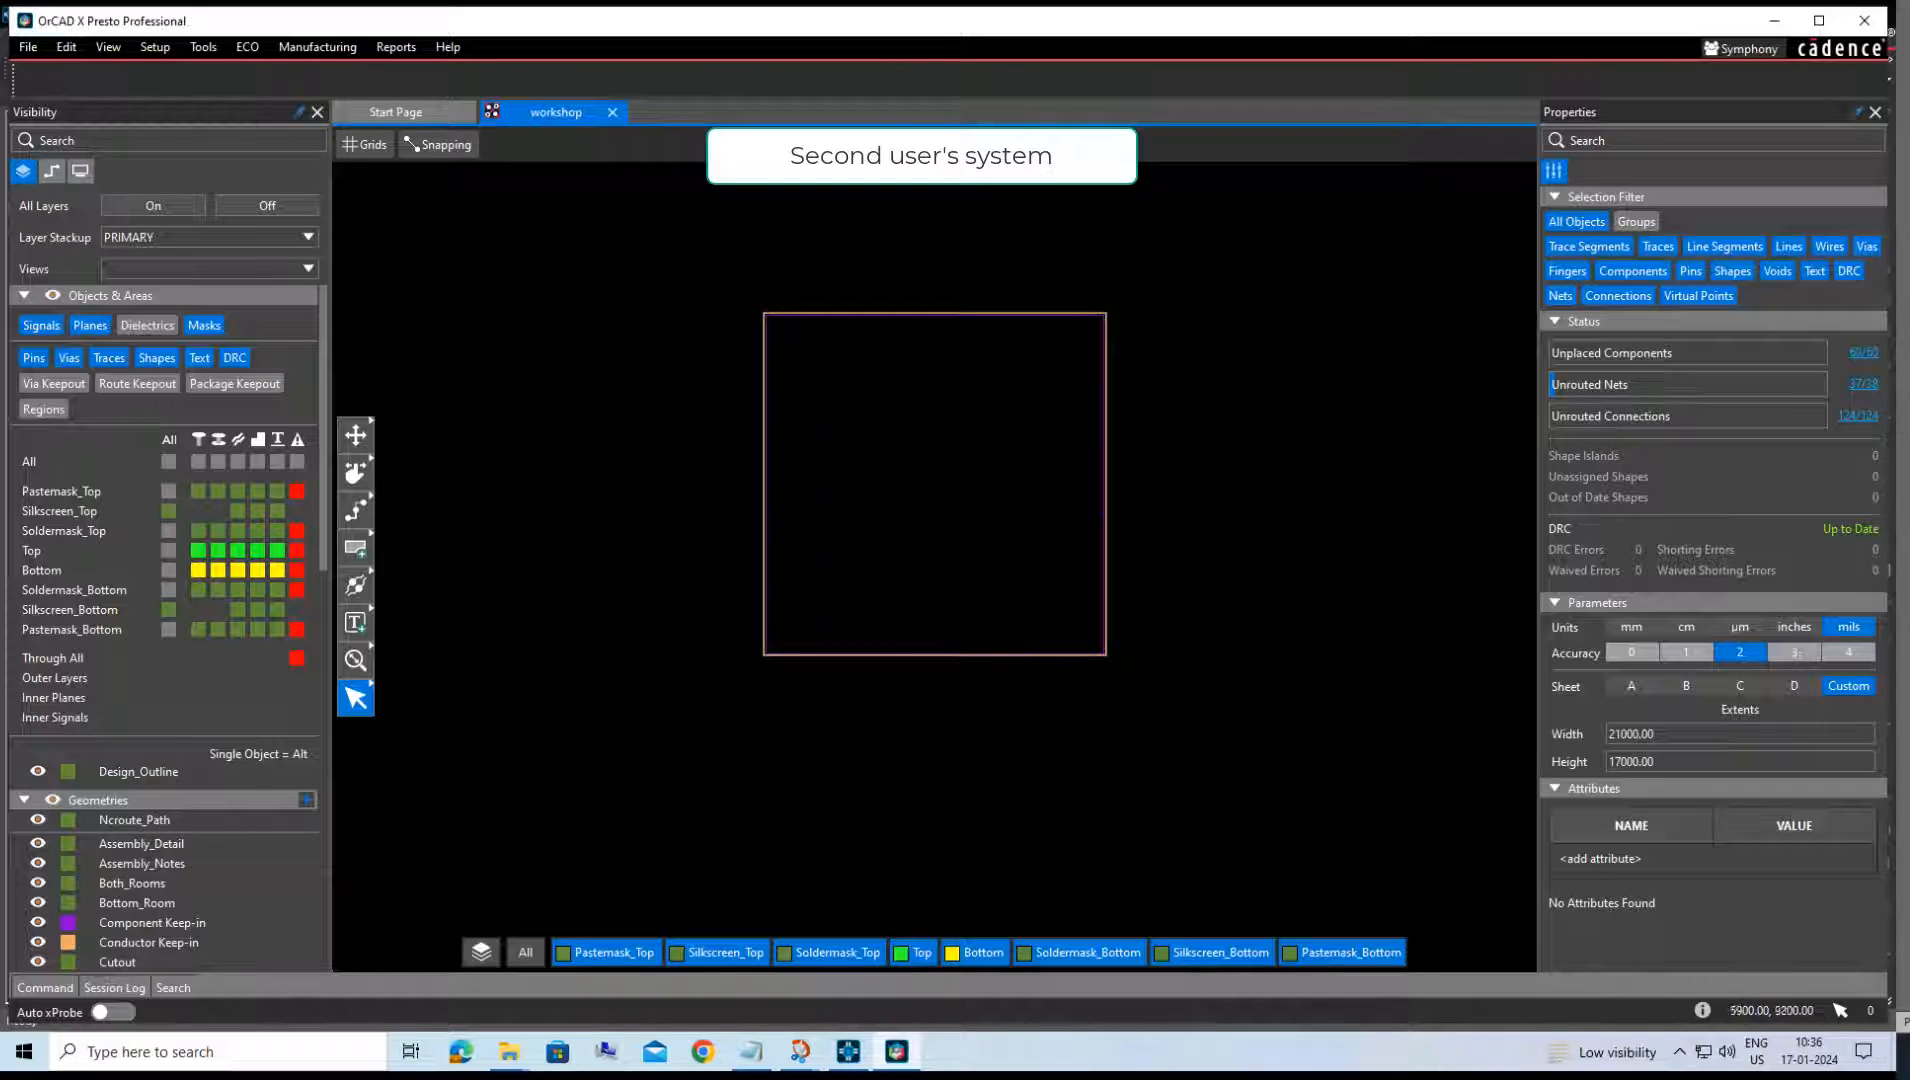
Quickplace the unplaced components around the design outline in the workshop board.
left_click(247, 48)
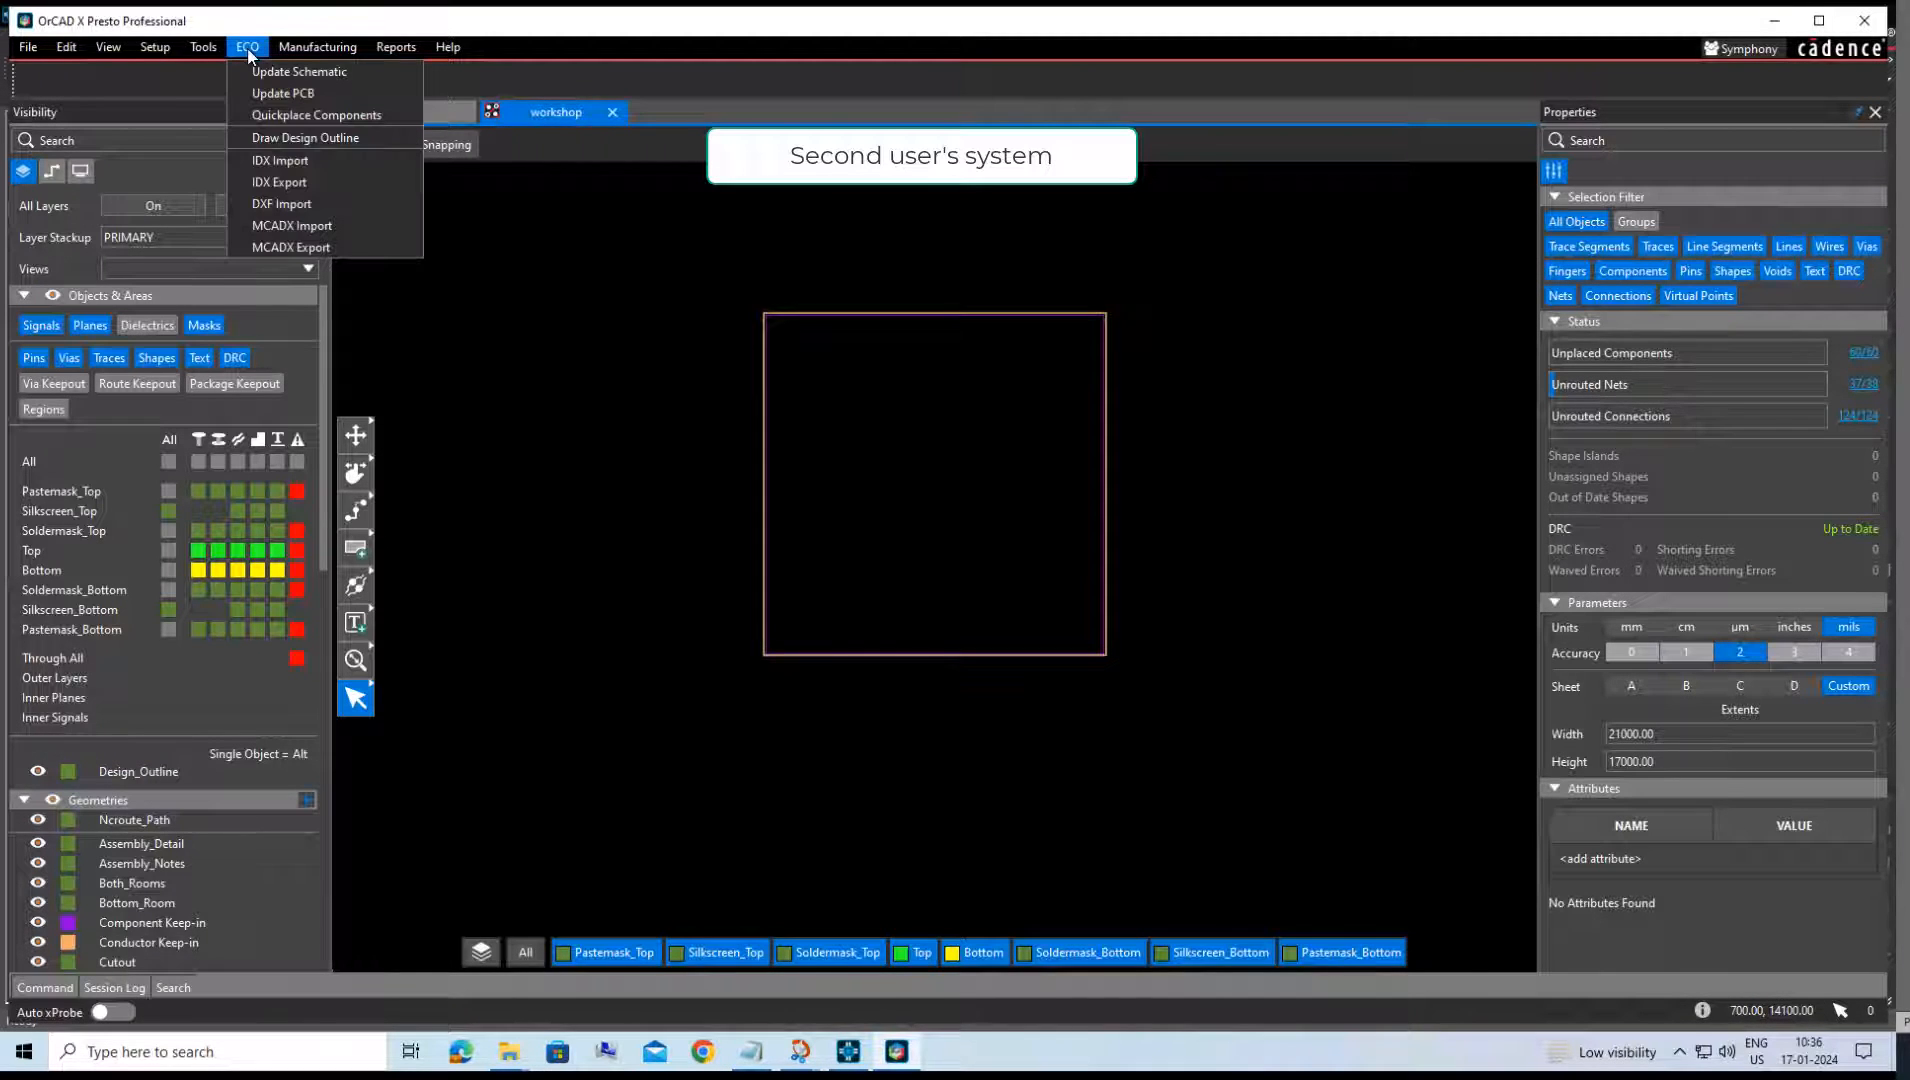
left_click(277, 116)
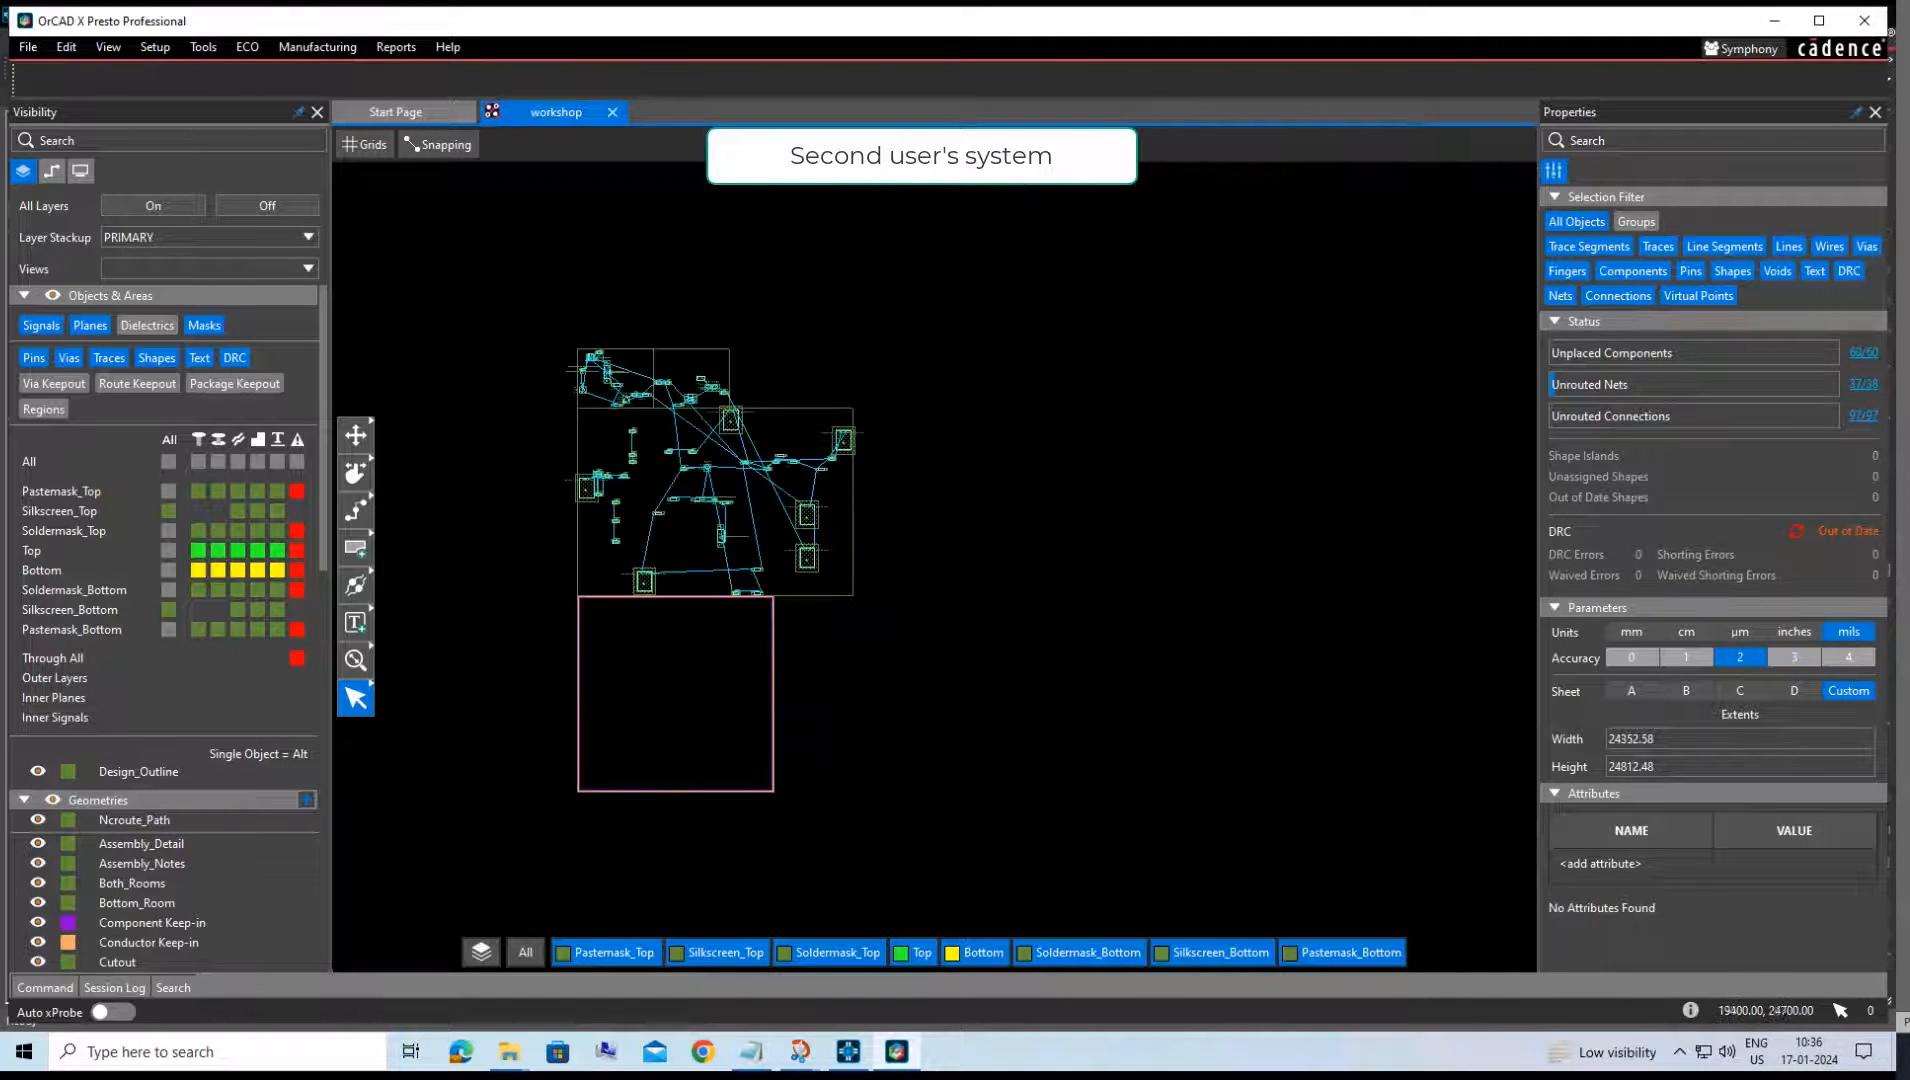
scroll(576, 460, "up", 4)
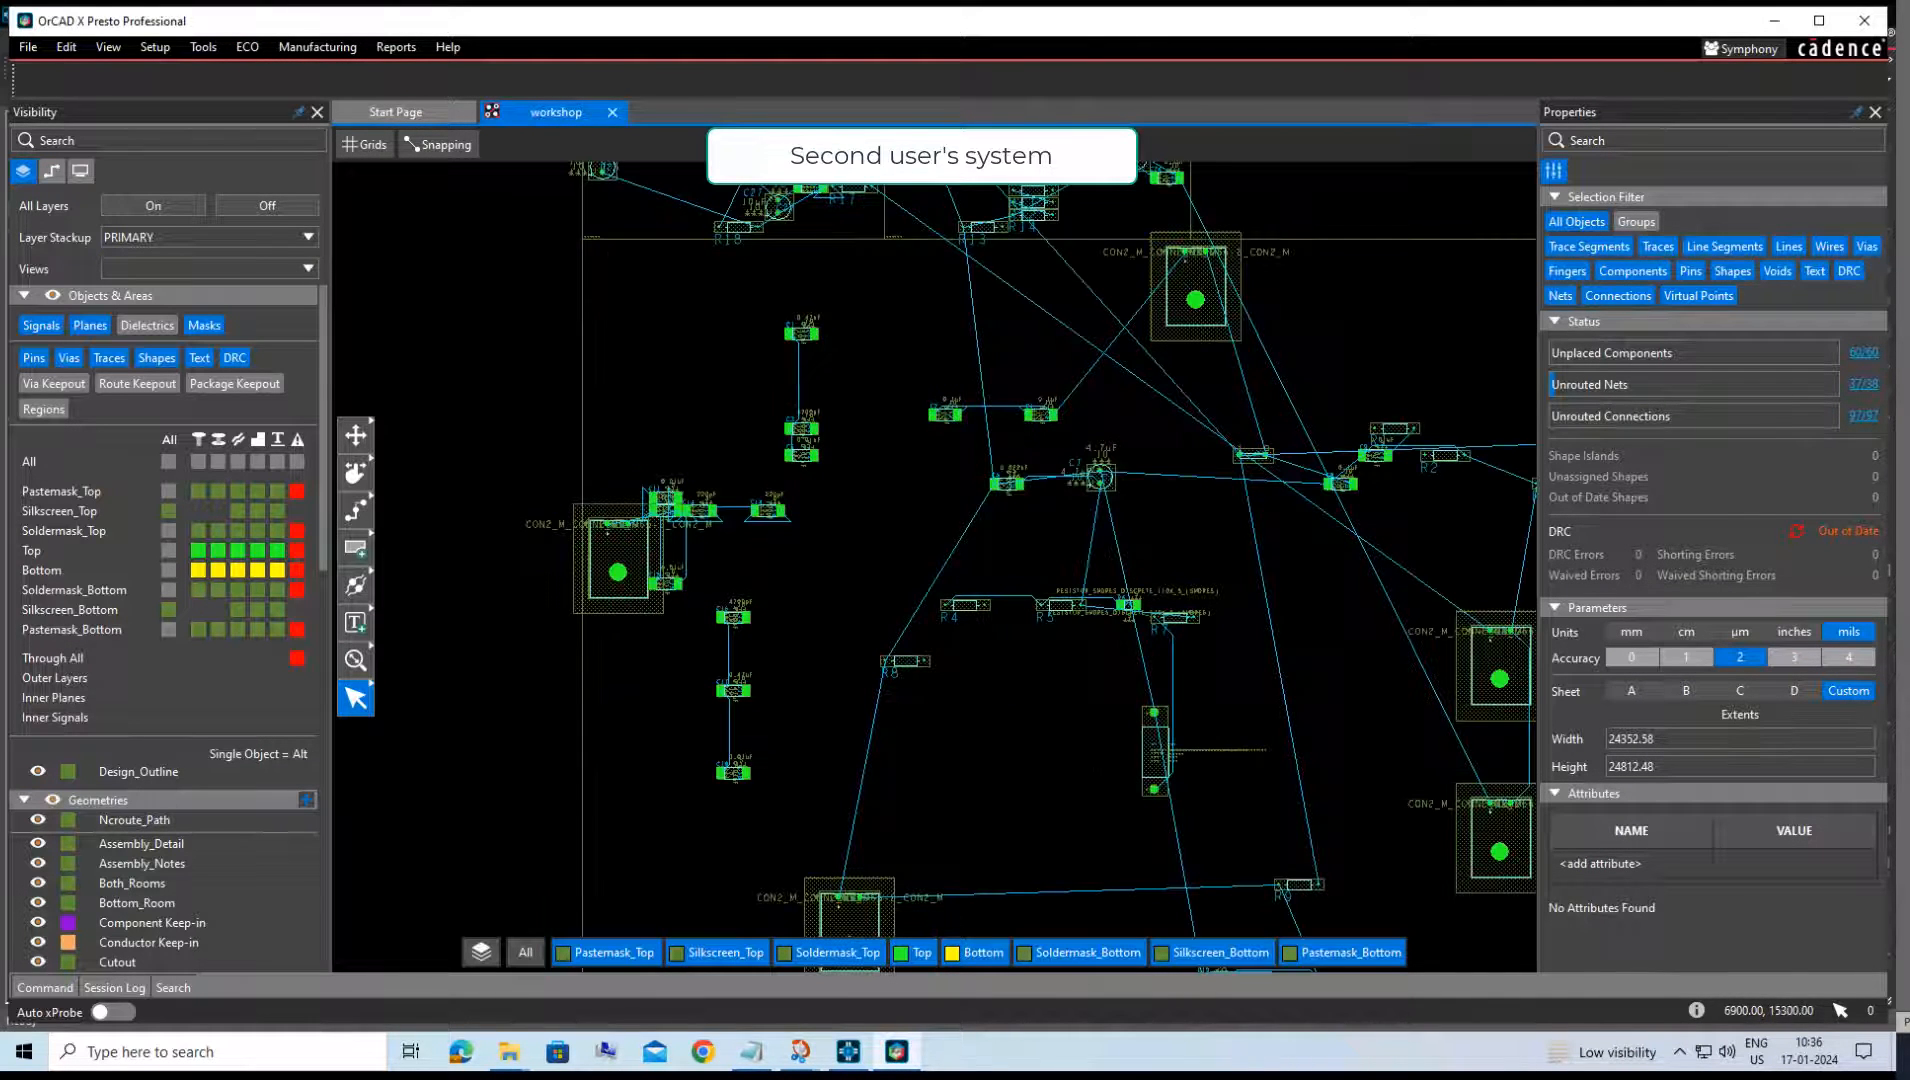
Renumber the reference designators of the board's components.
left_click(370, 440)
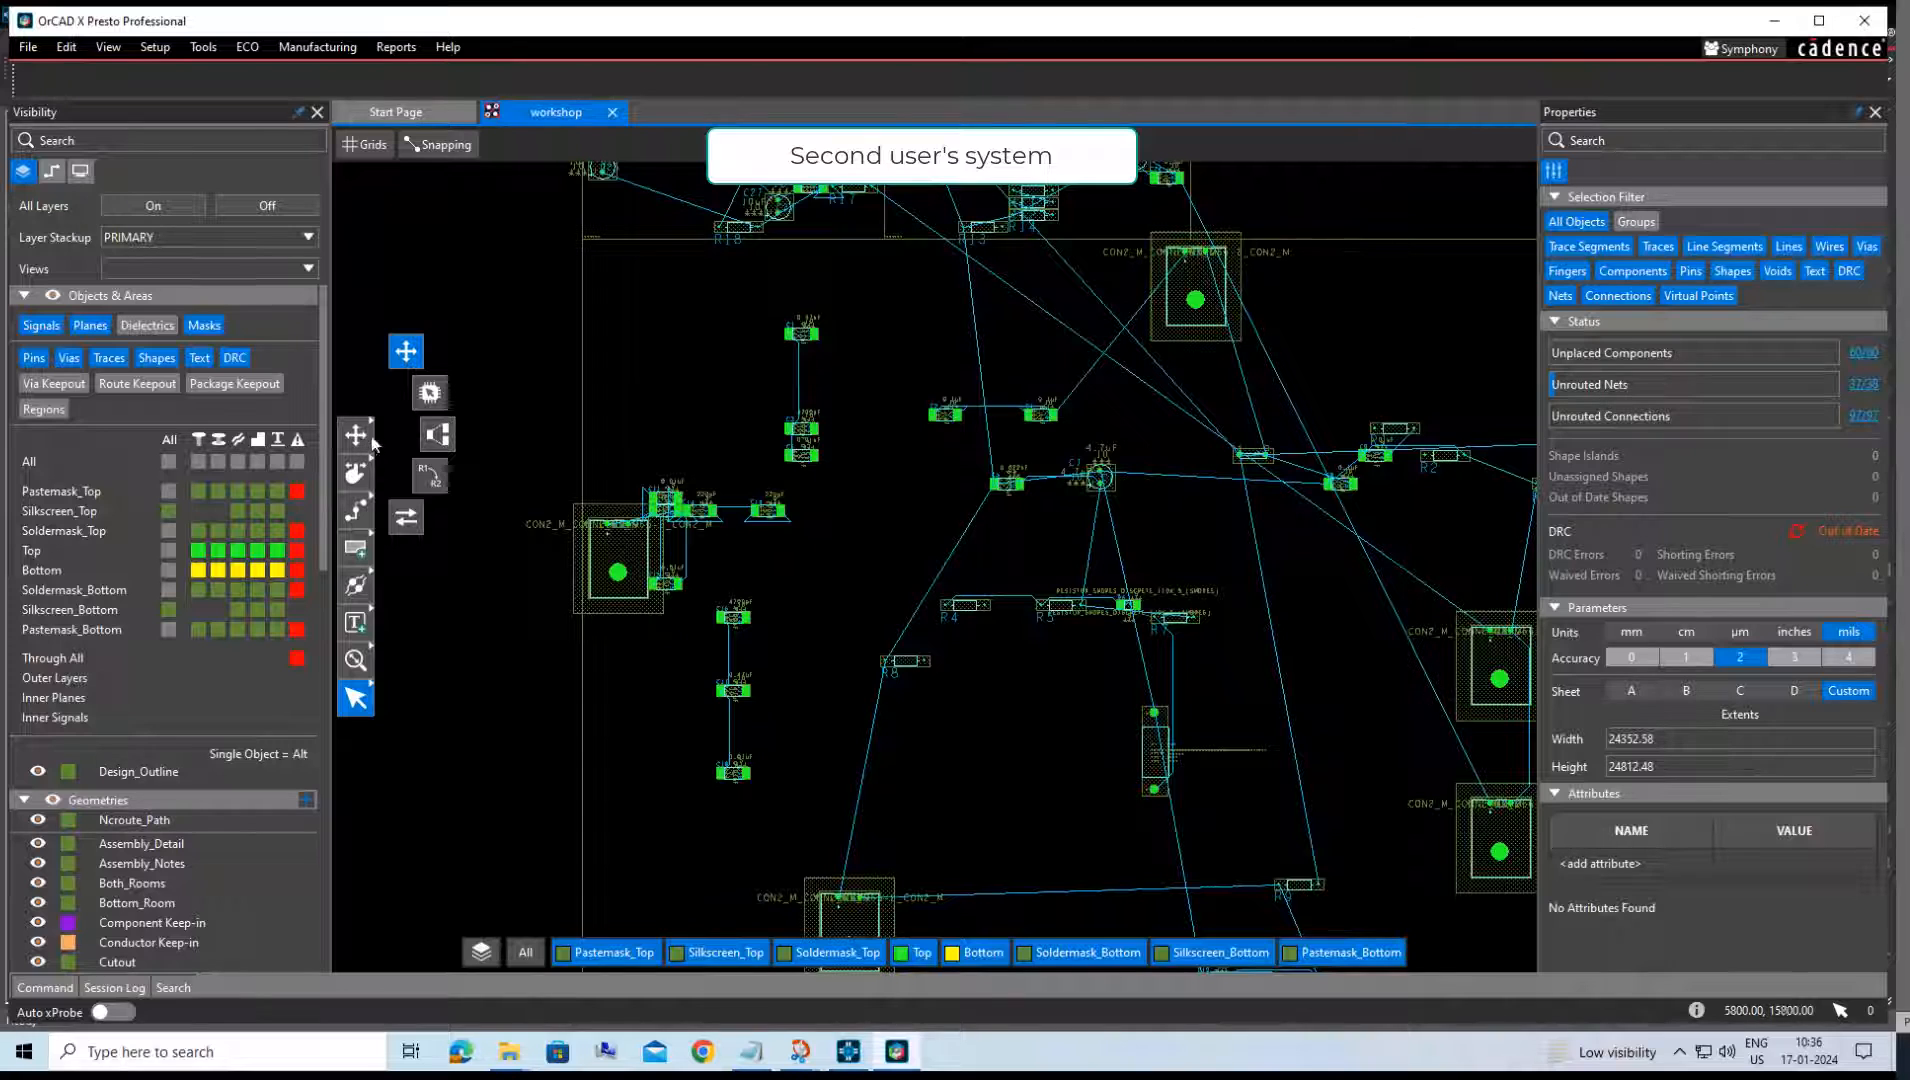
left_click(424, 476)
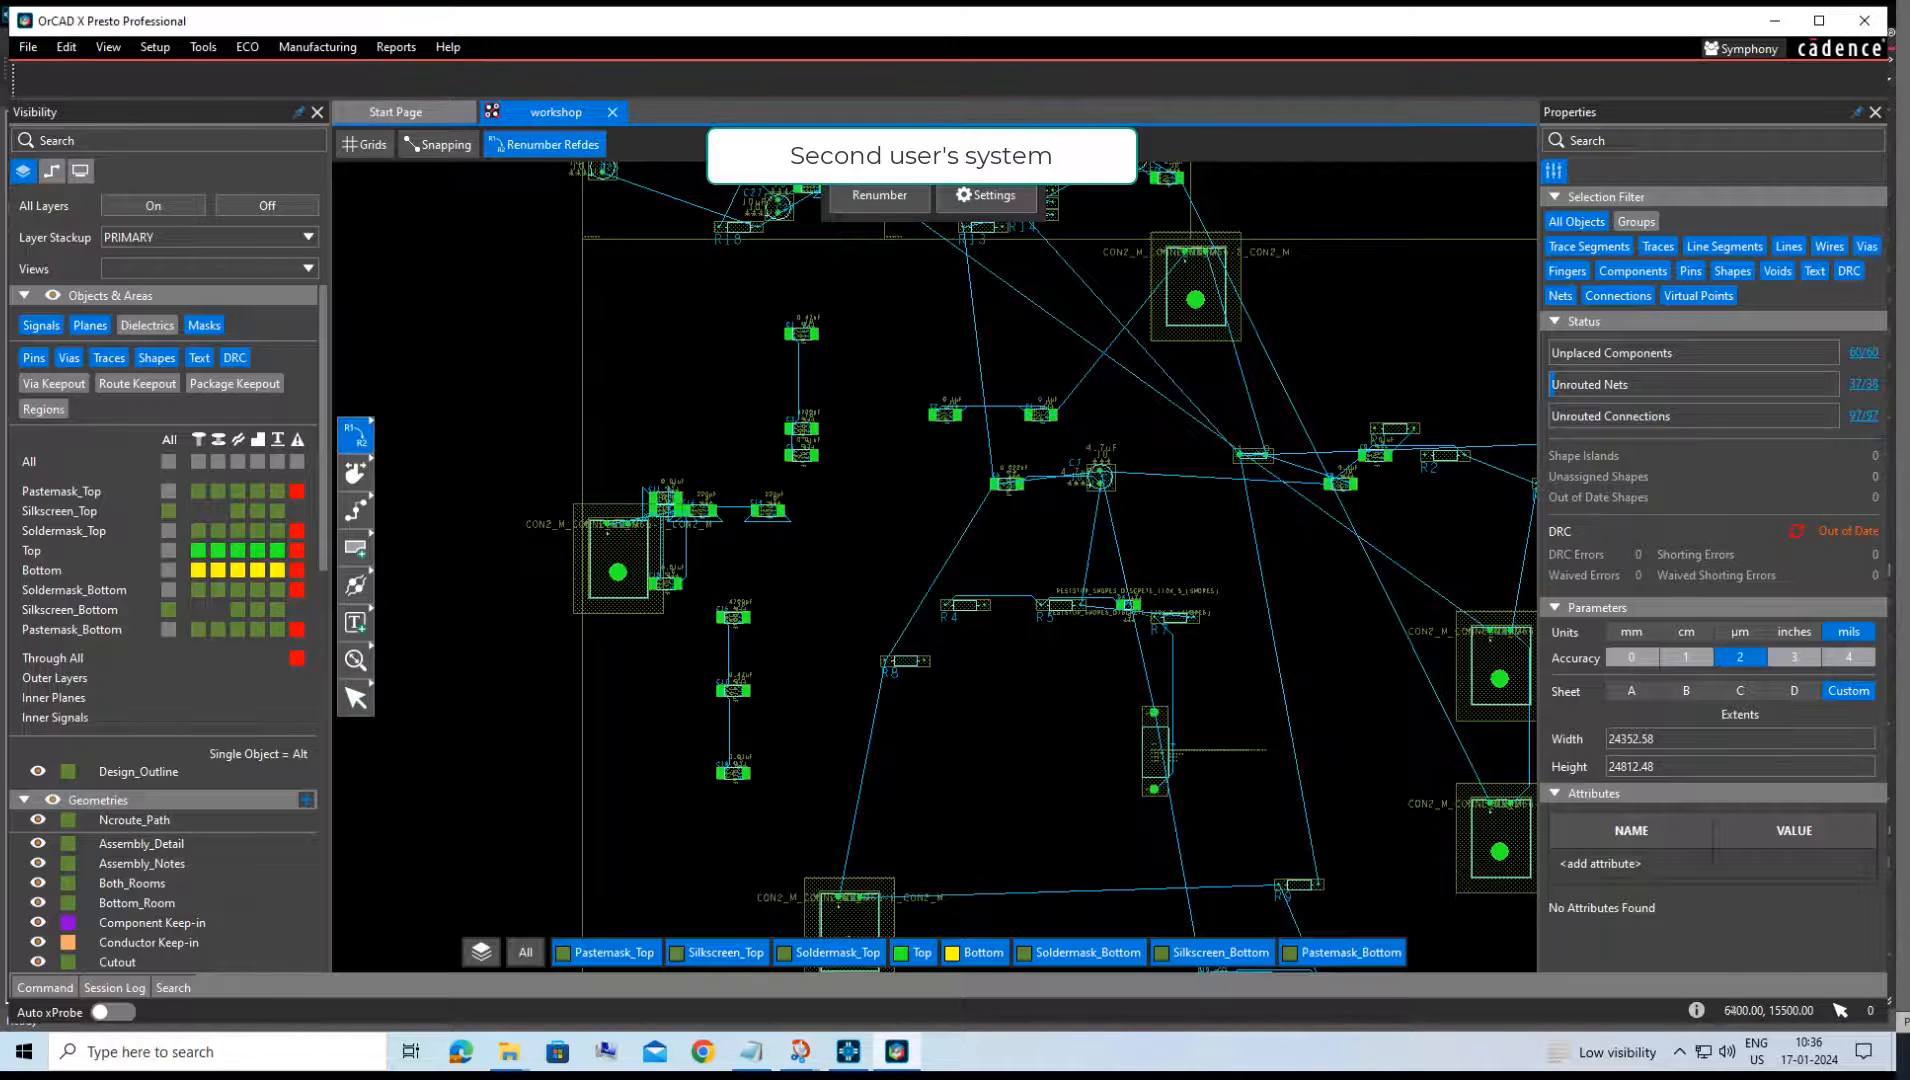
left_click(881, 197)
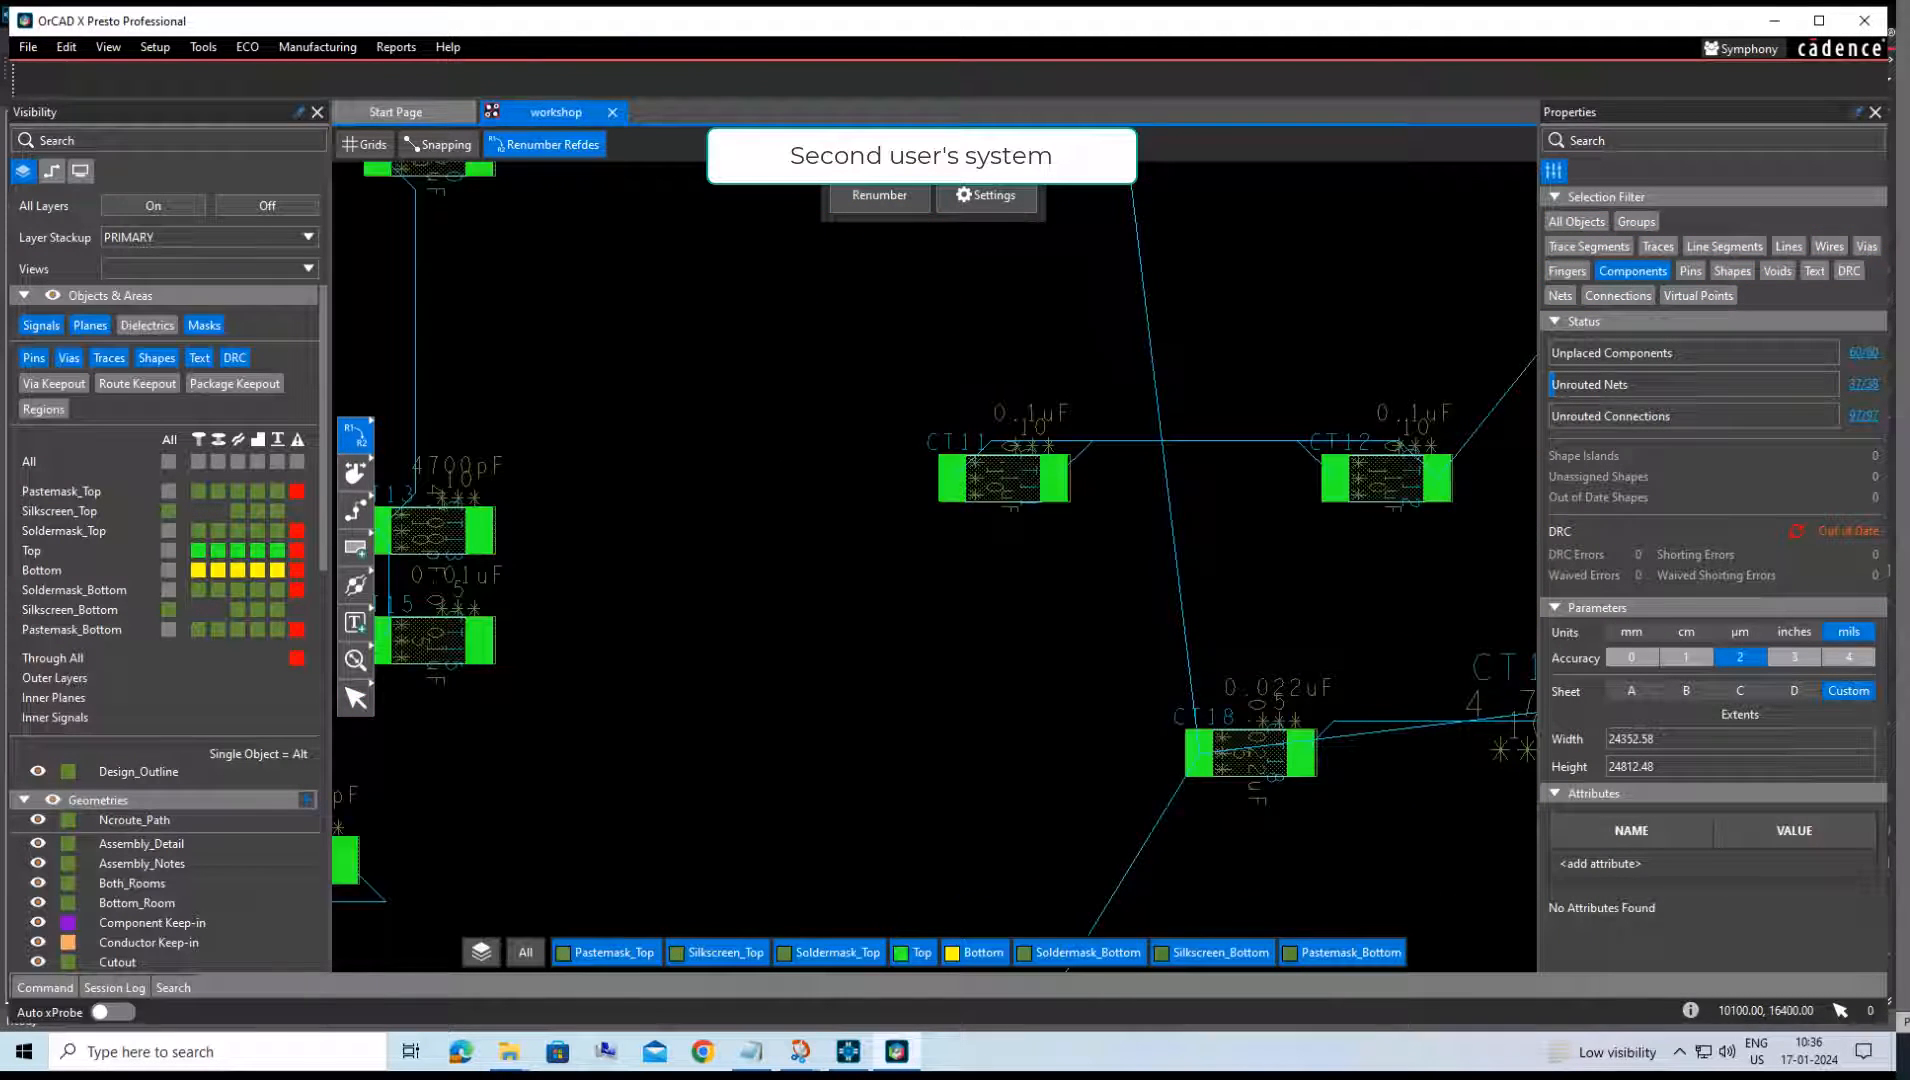
Save the board over the existing workshop.brd in the allegro folder and close the layout editor.
left_click(28, 47)
left_click(80, 171)
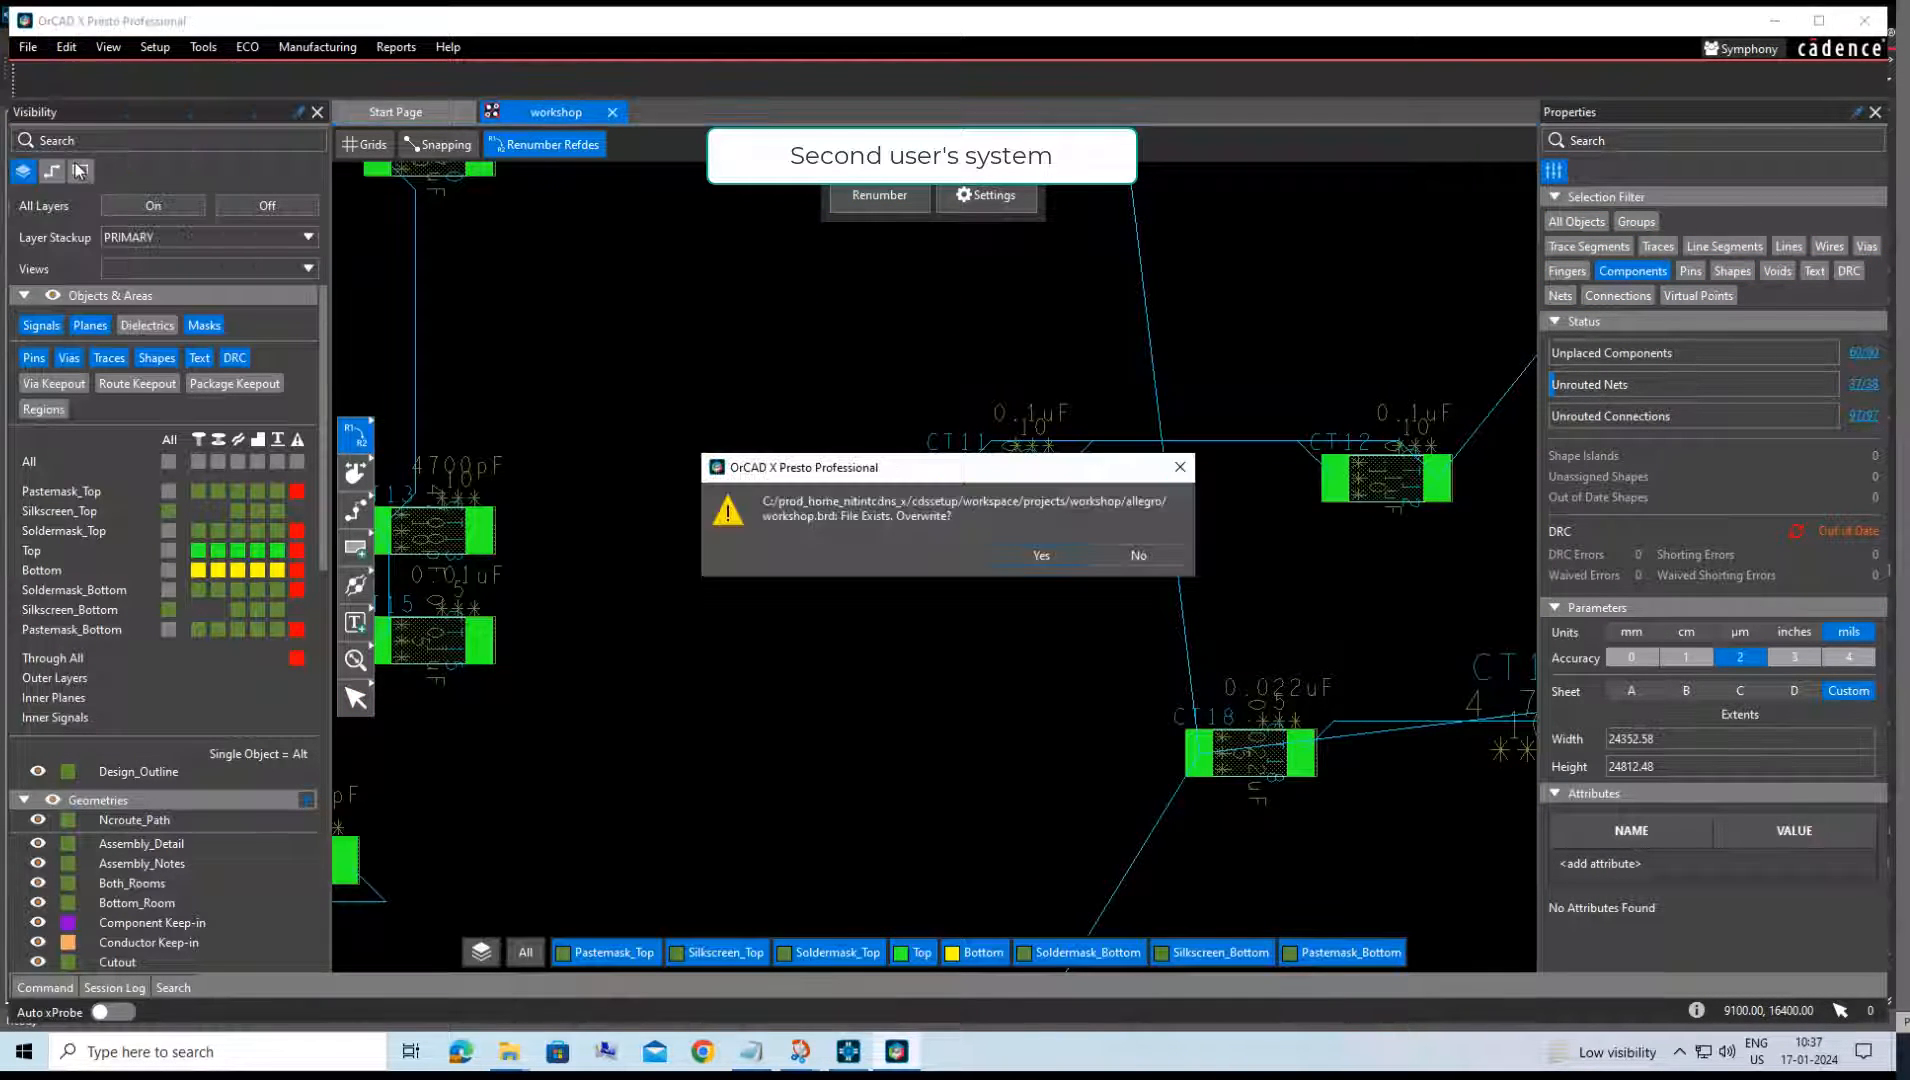
left_click(1073, 558)
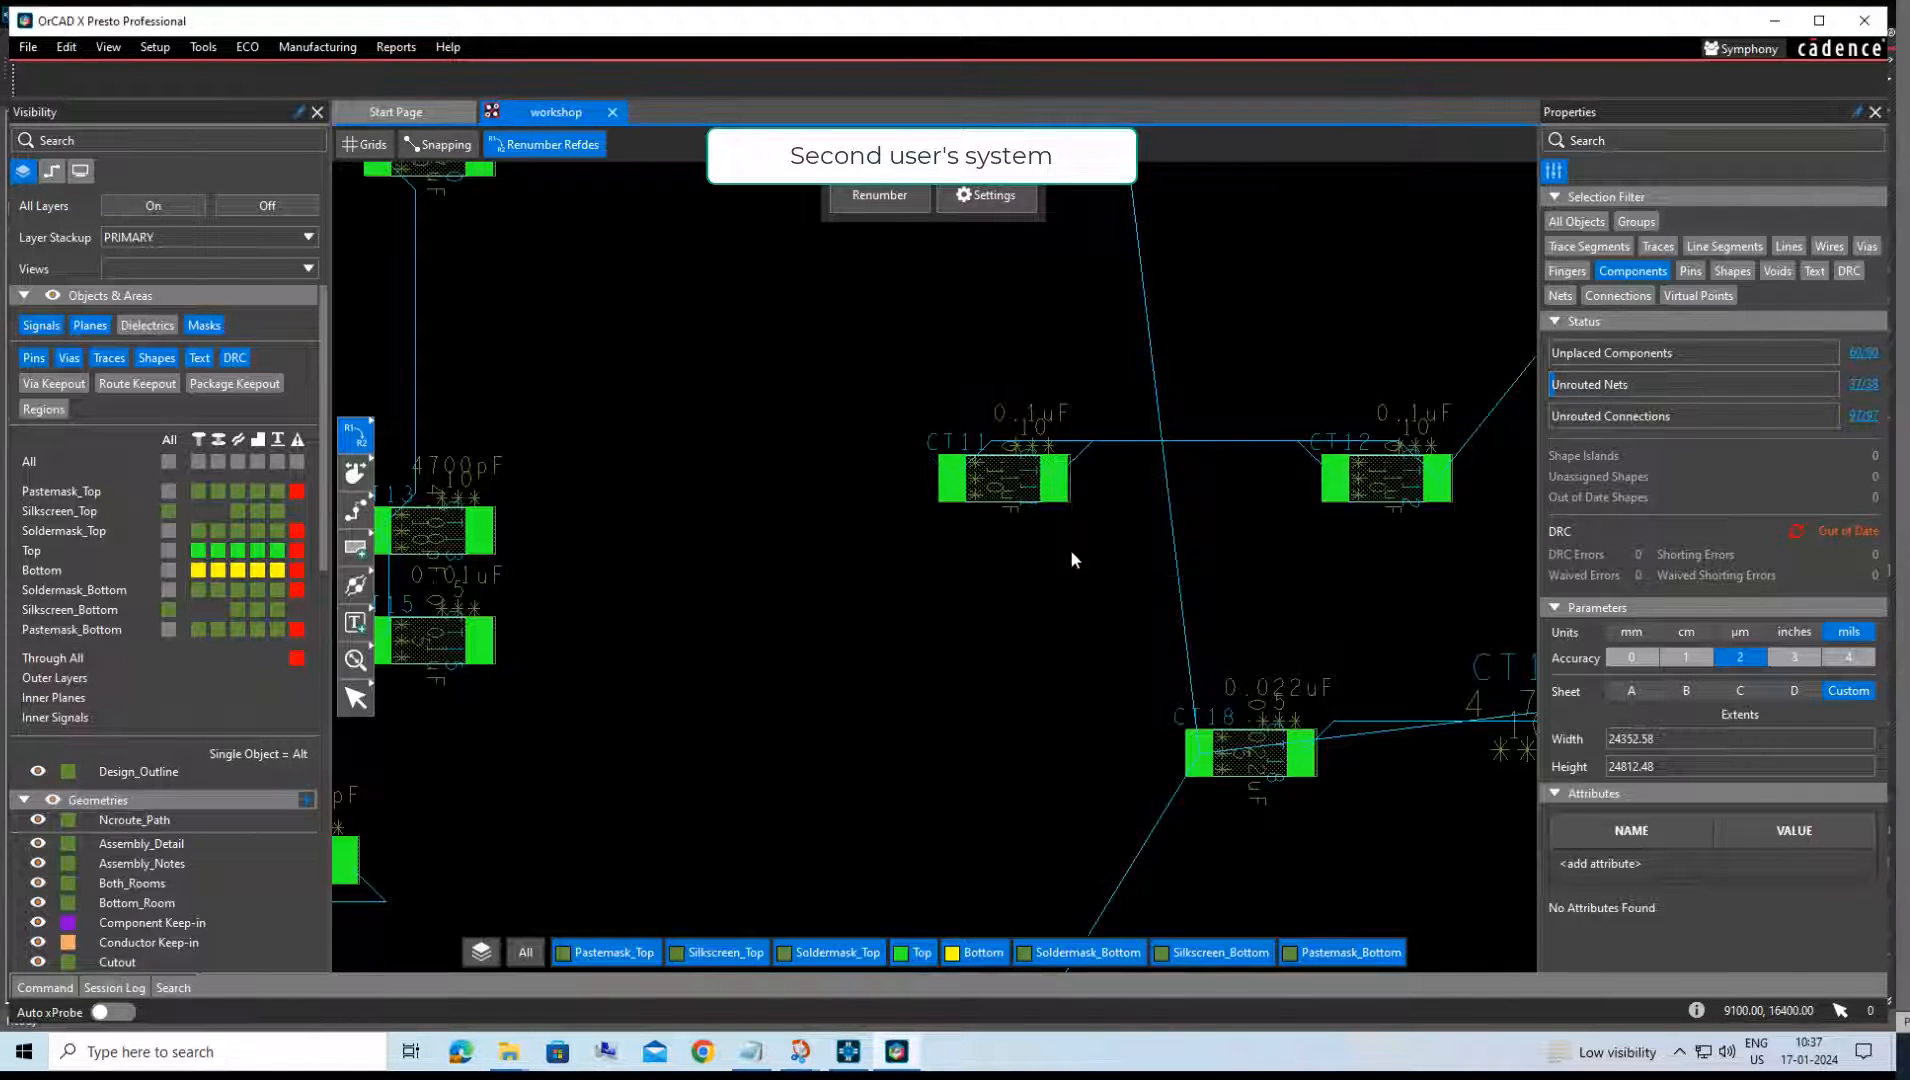
left_click(1864, 20)
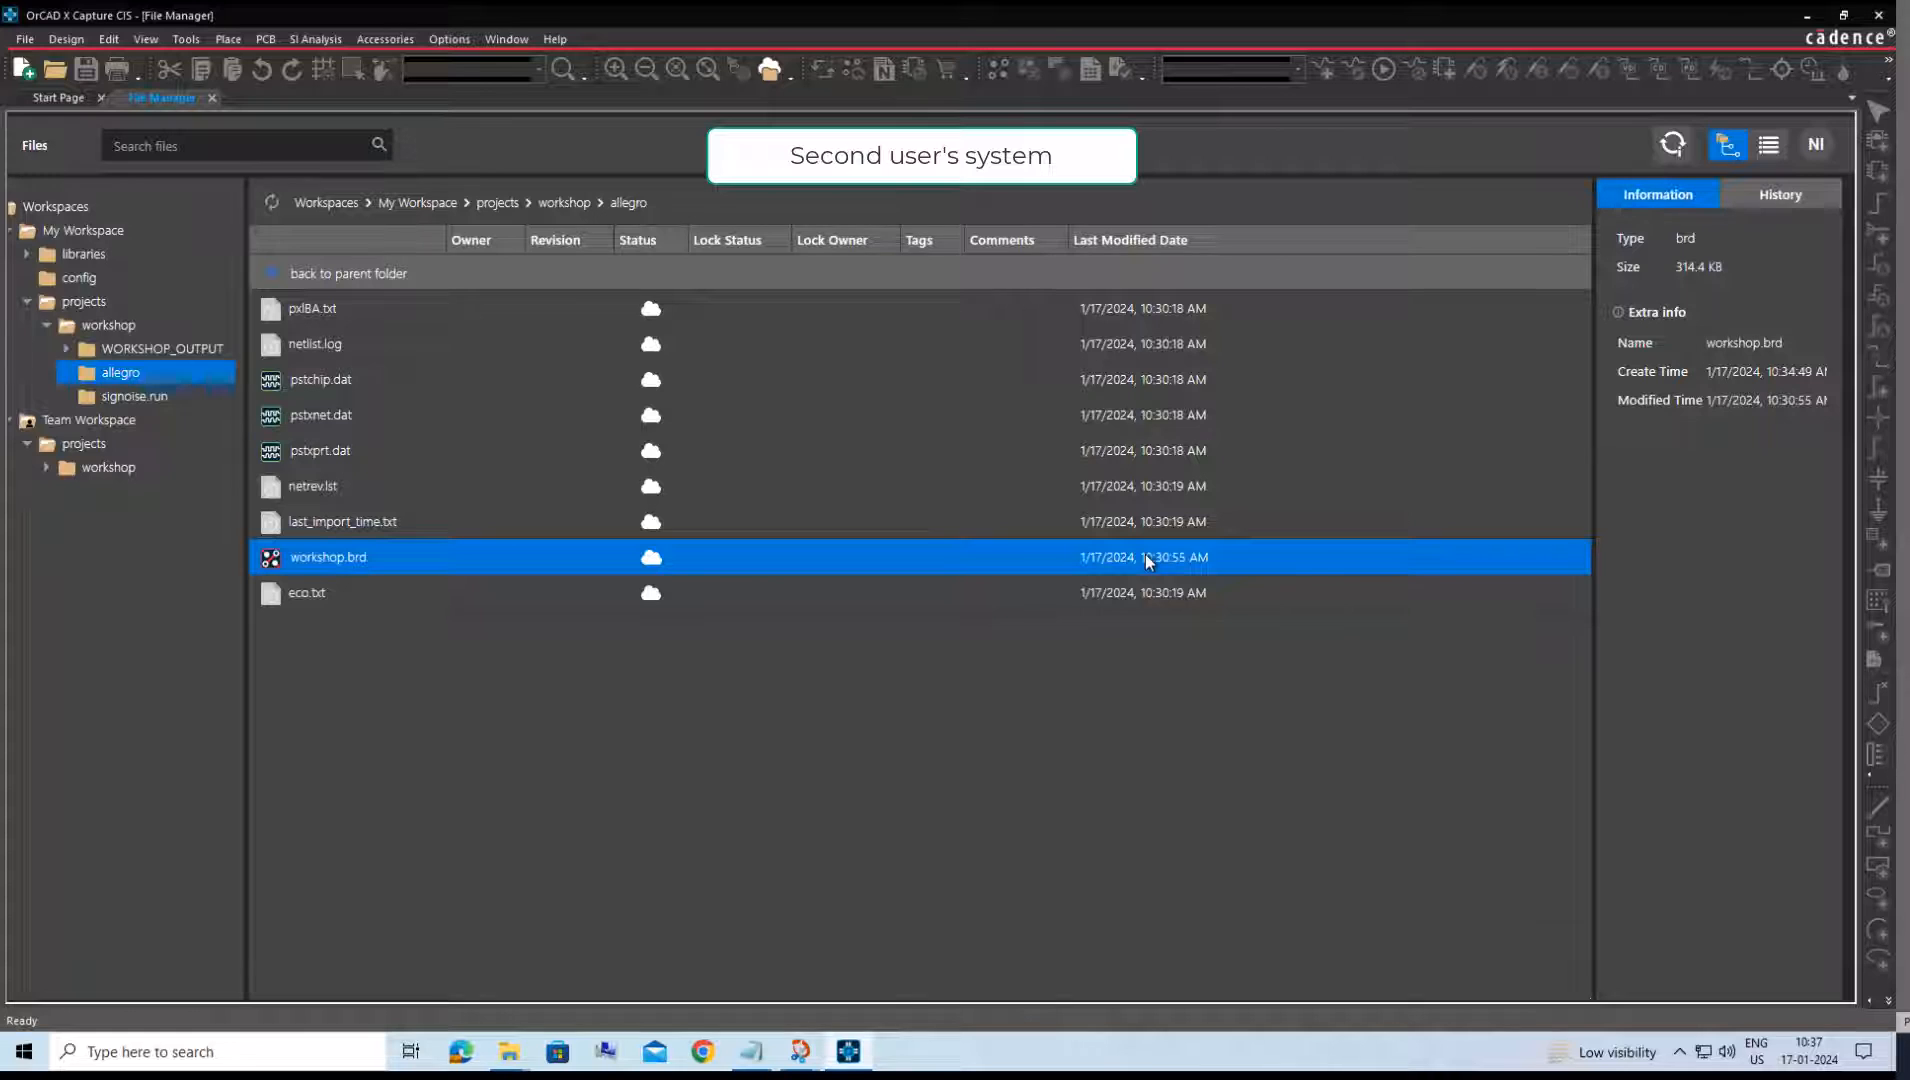
Refresh the allegro folder and publish workshop.brd to Team Workspace as a major revision, tagged "Workshop Project" with the comment "Layout Complete".
left_click(272, 203)
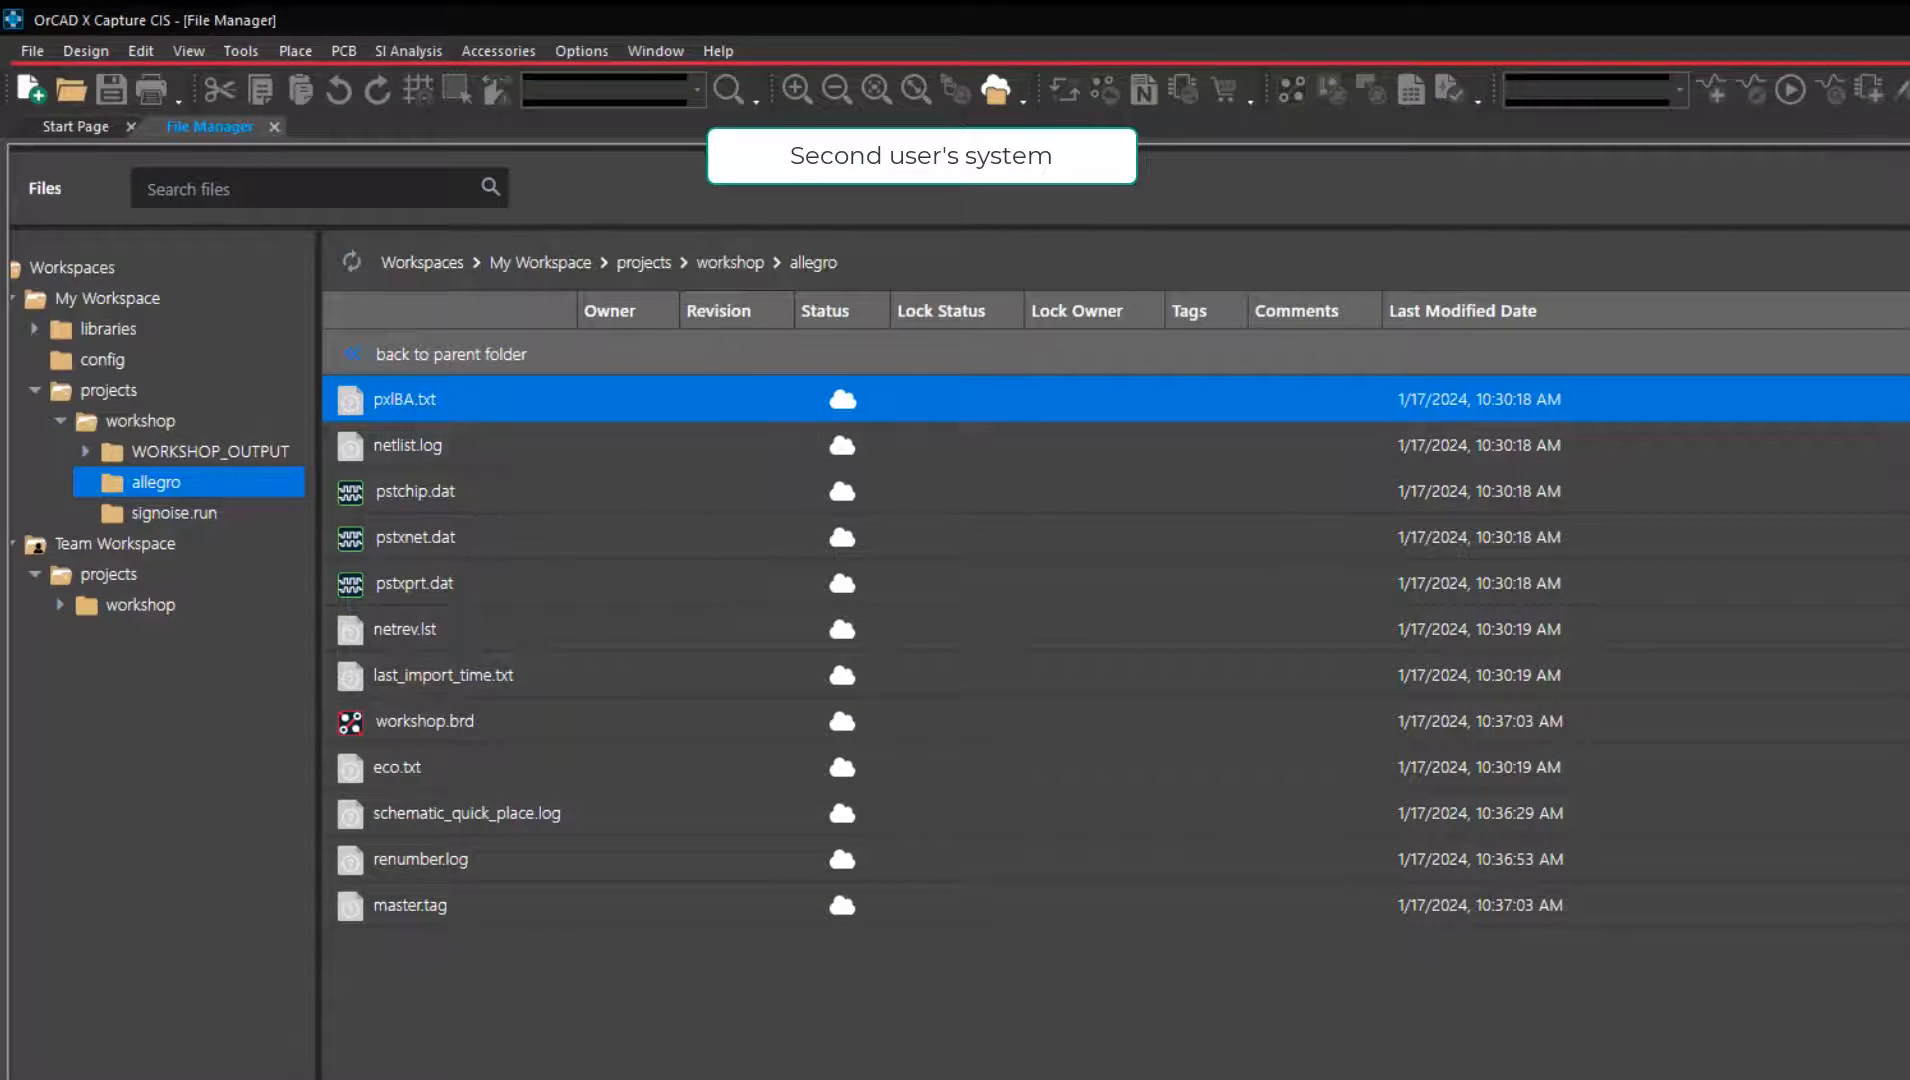
left_click(517, 736)
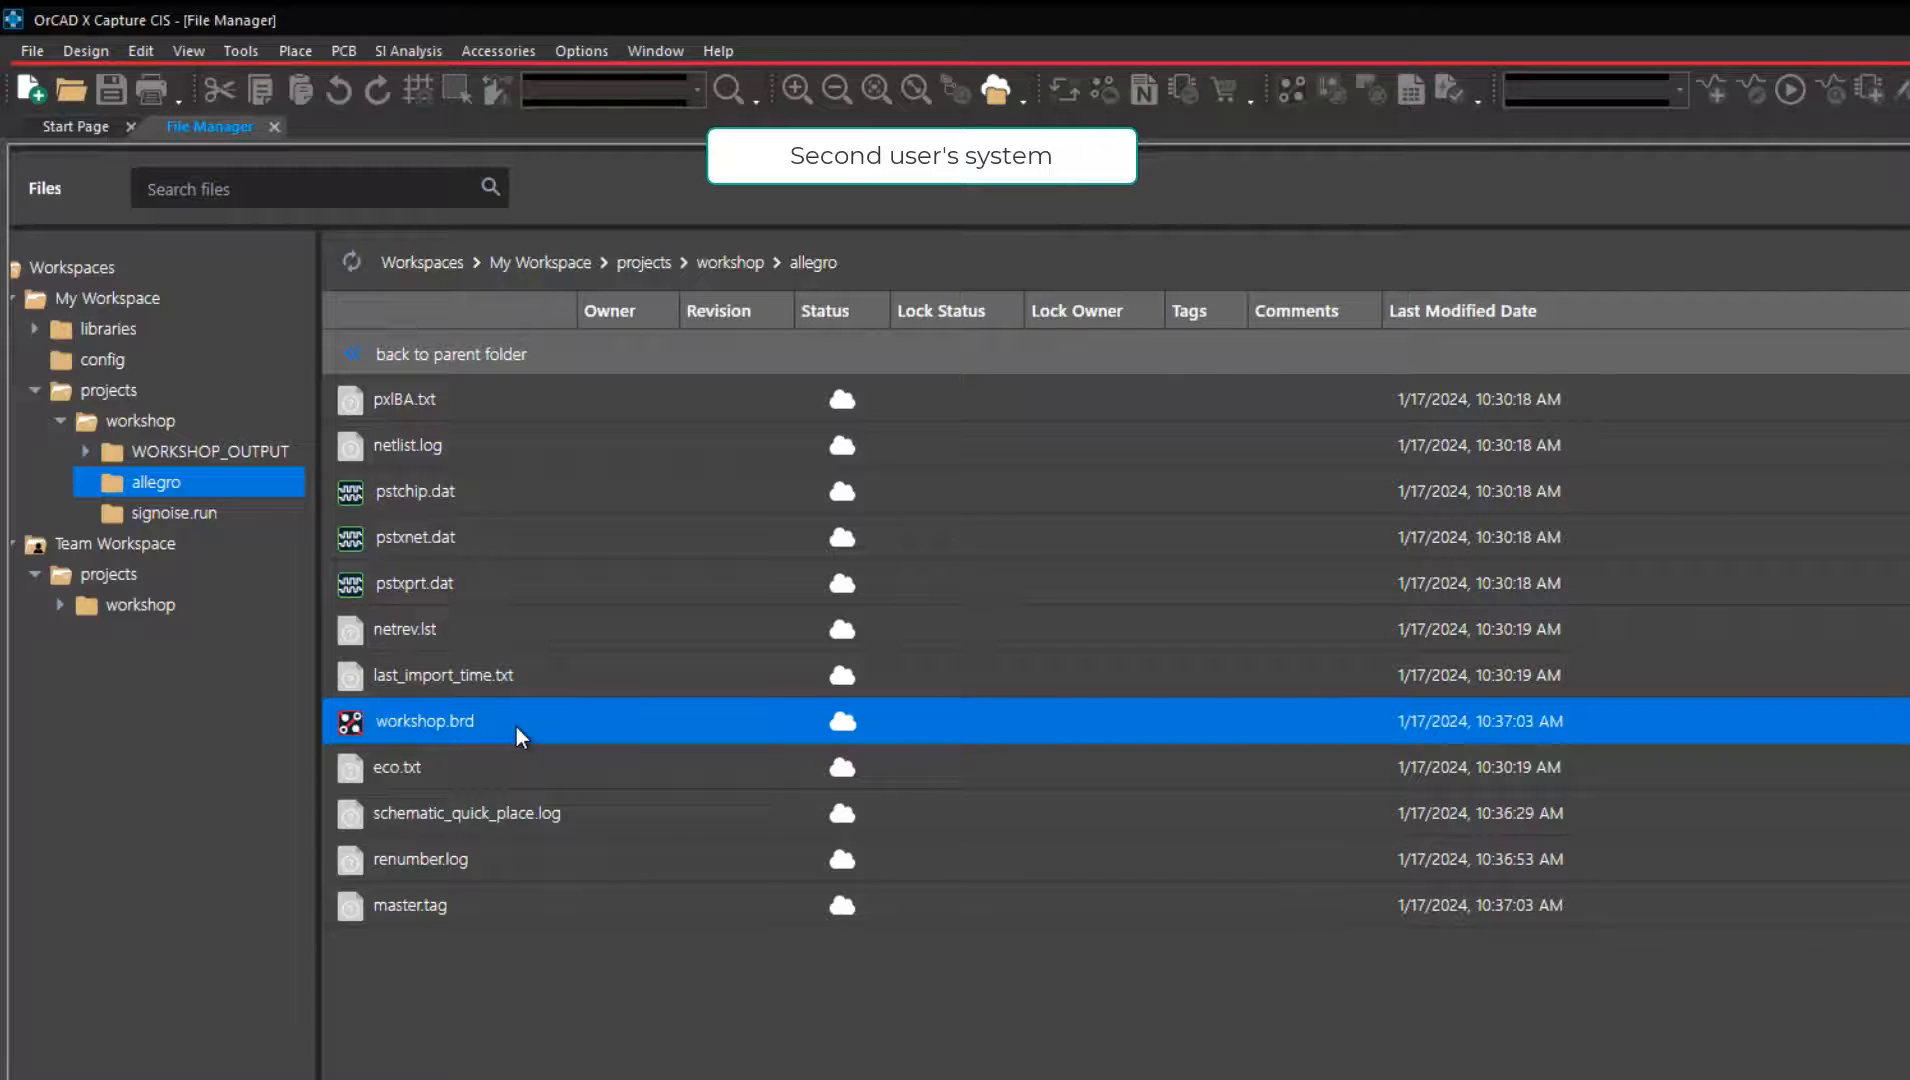
right_click(516, 727)
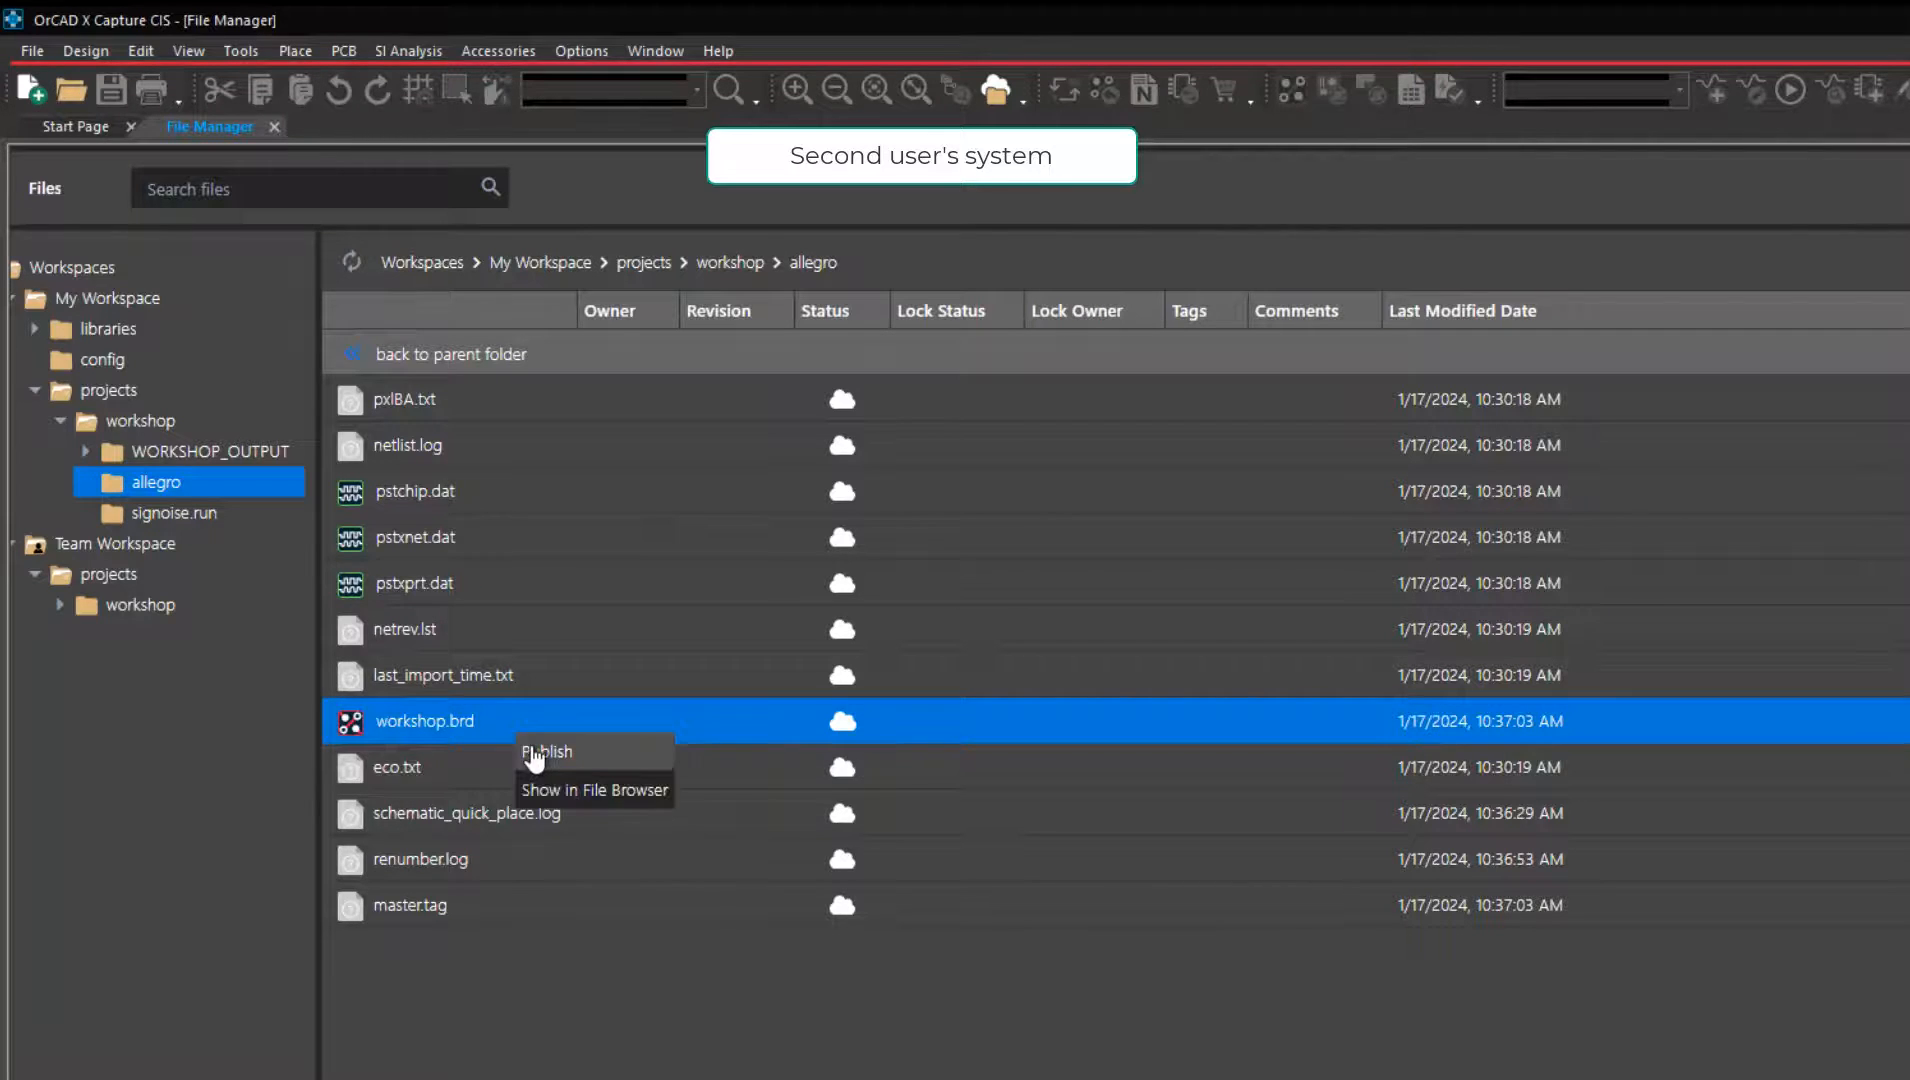
left_click(535, 755)
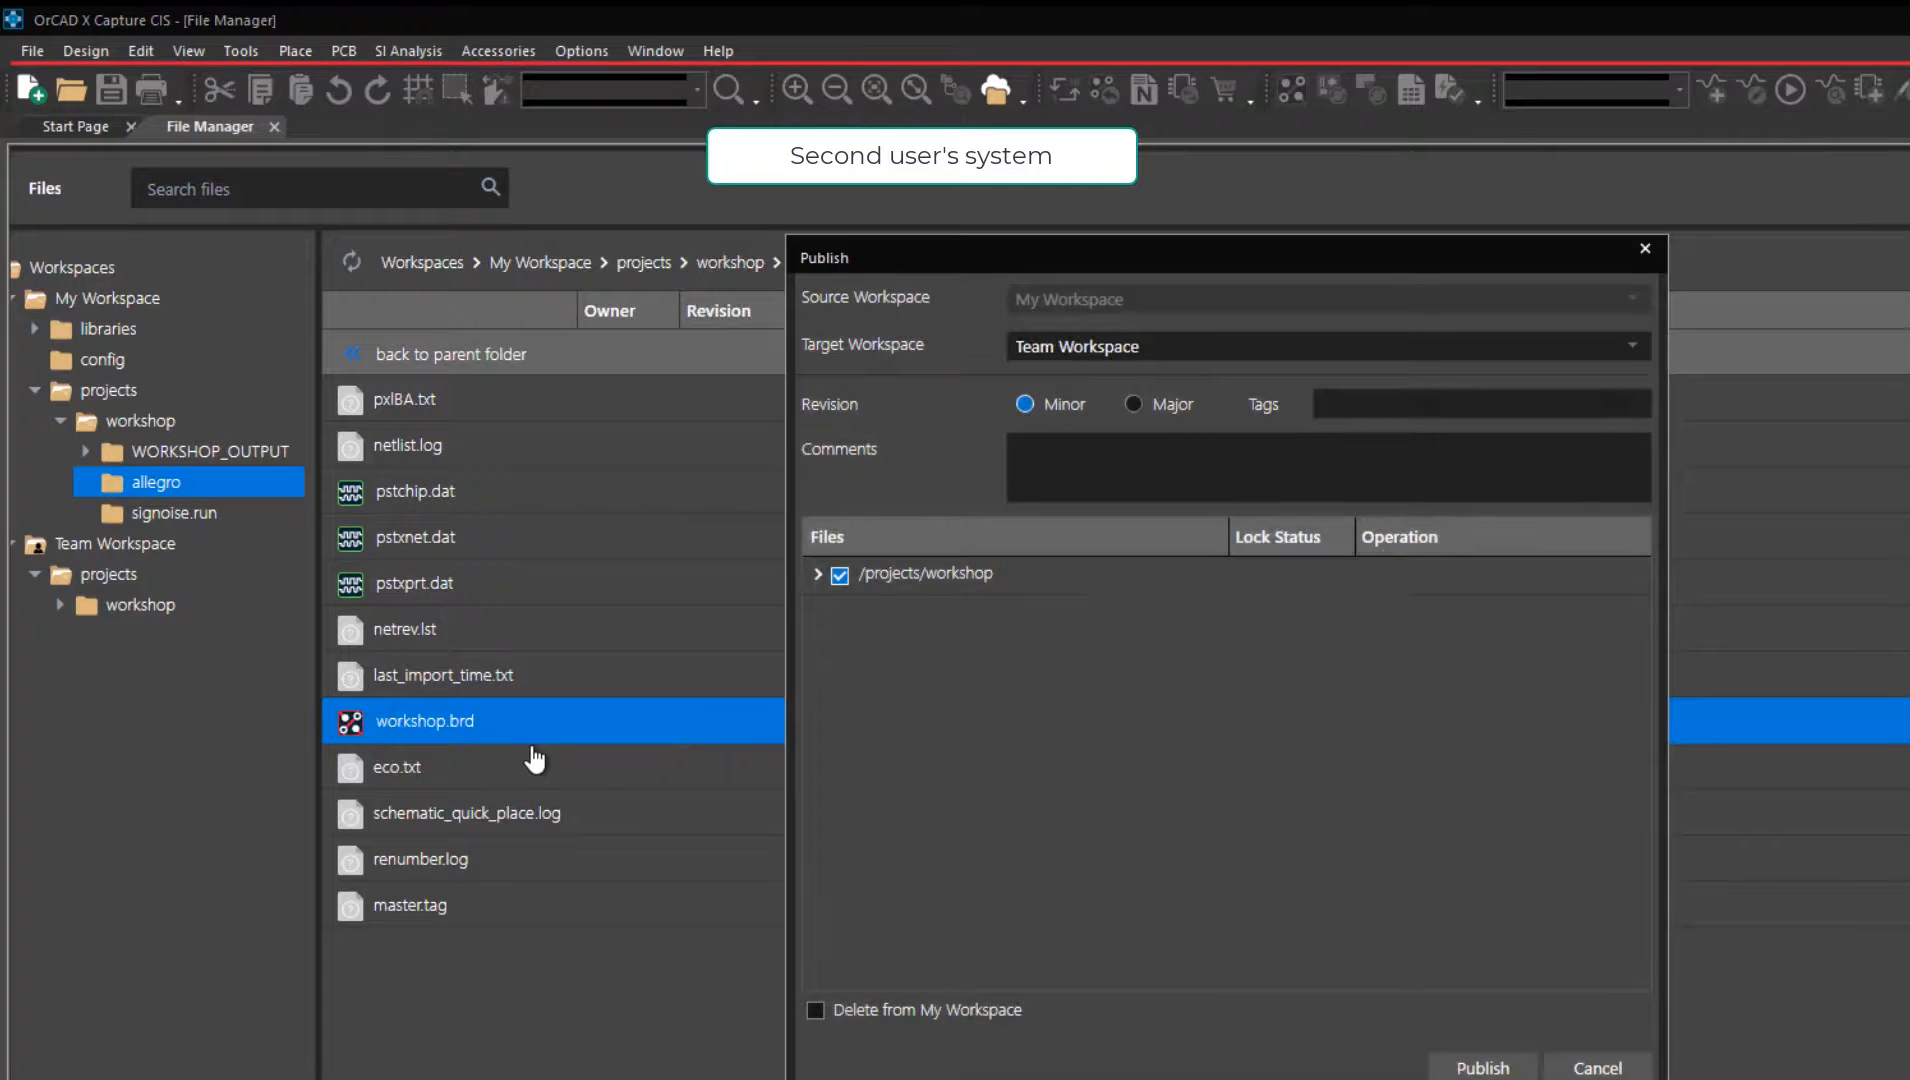
left_click(1135, 403)
left_click(1367, 405)
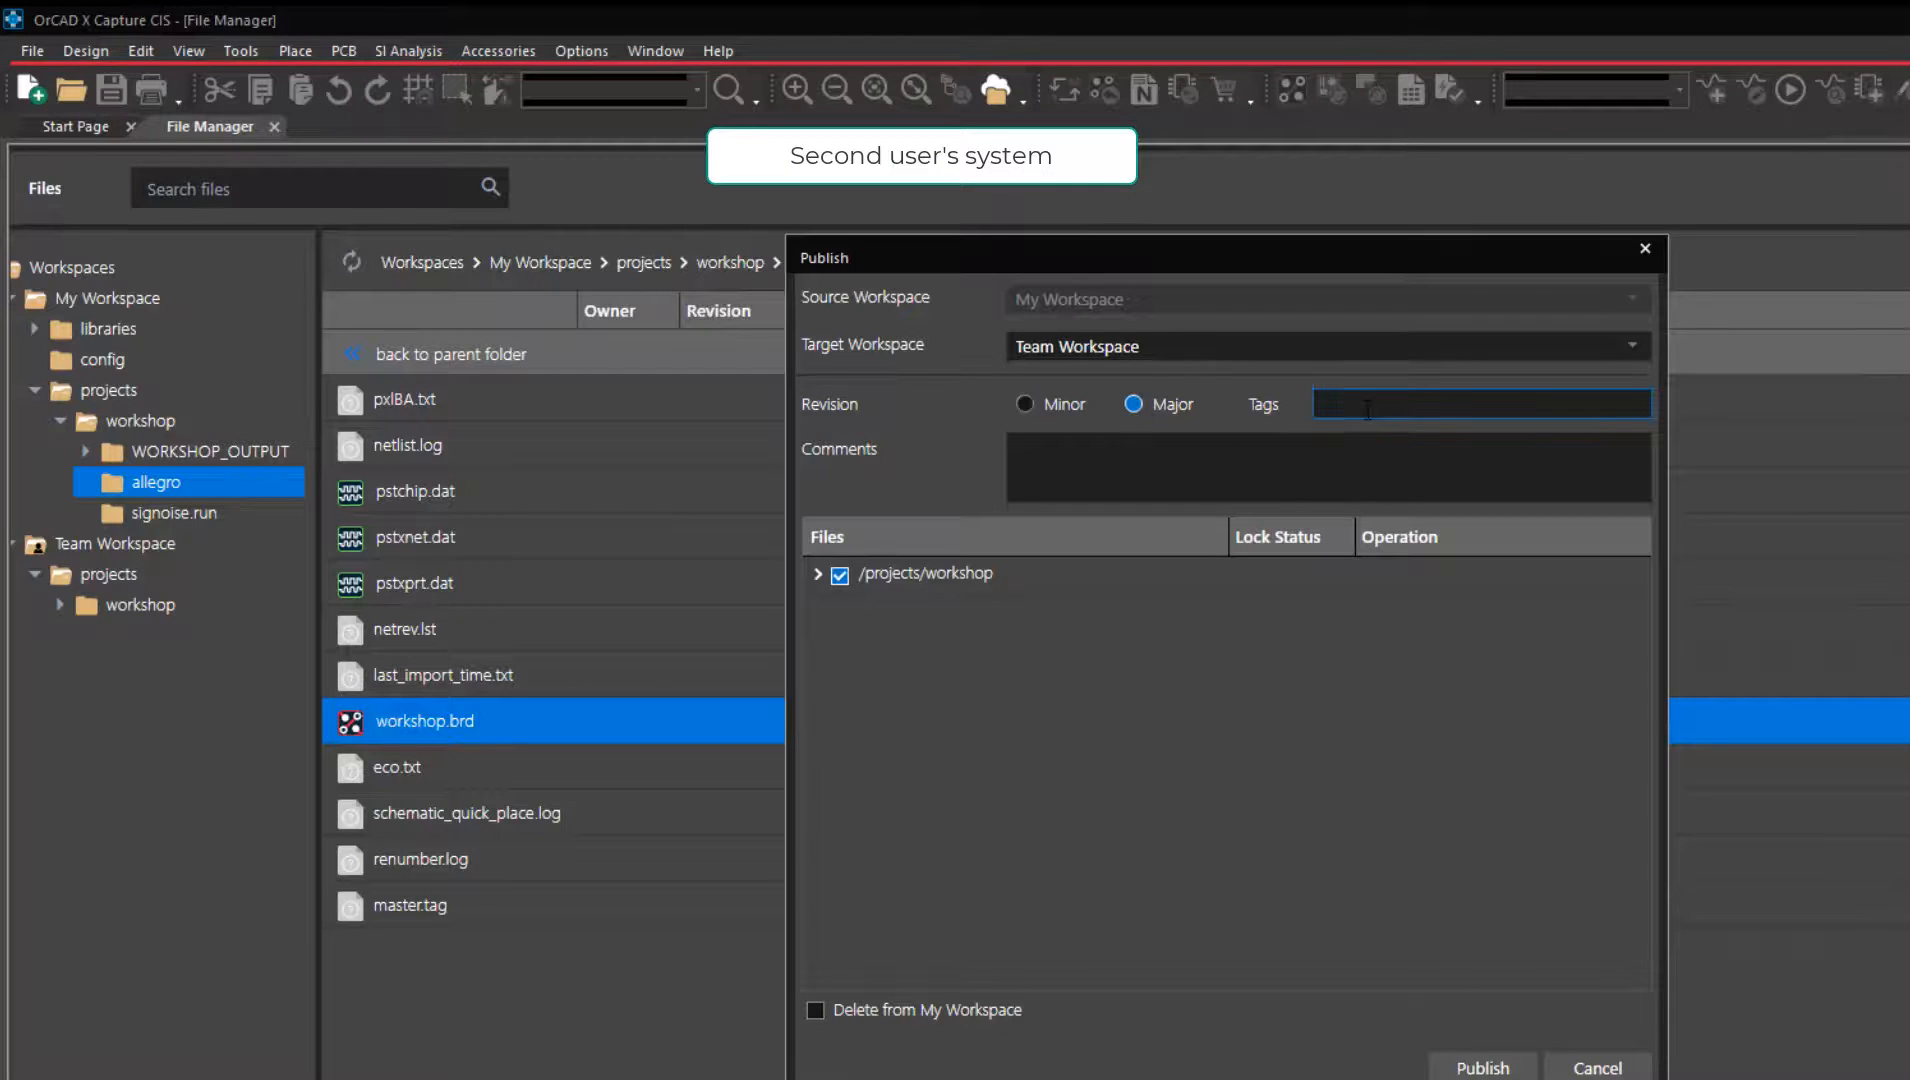
type("Workshop Project")
key("Tab")
type("Layout Complete")
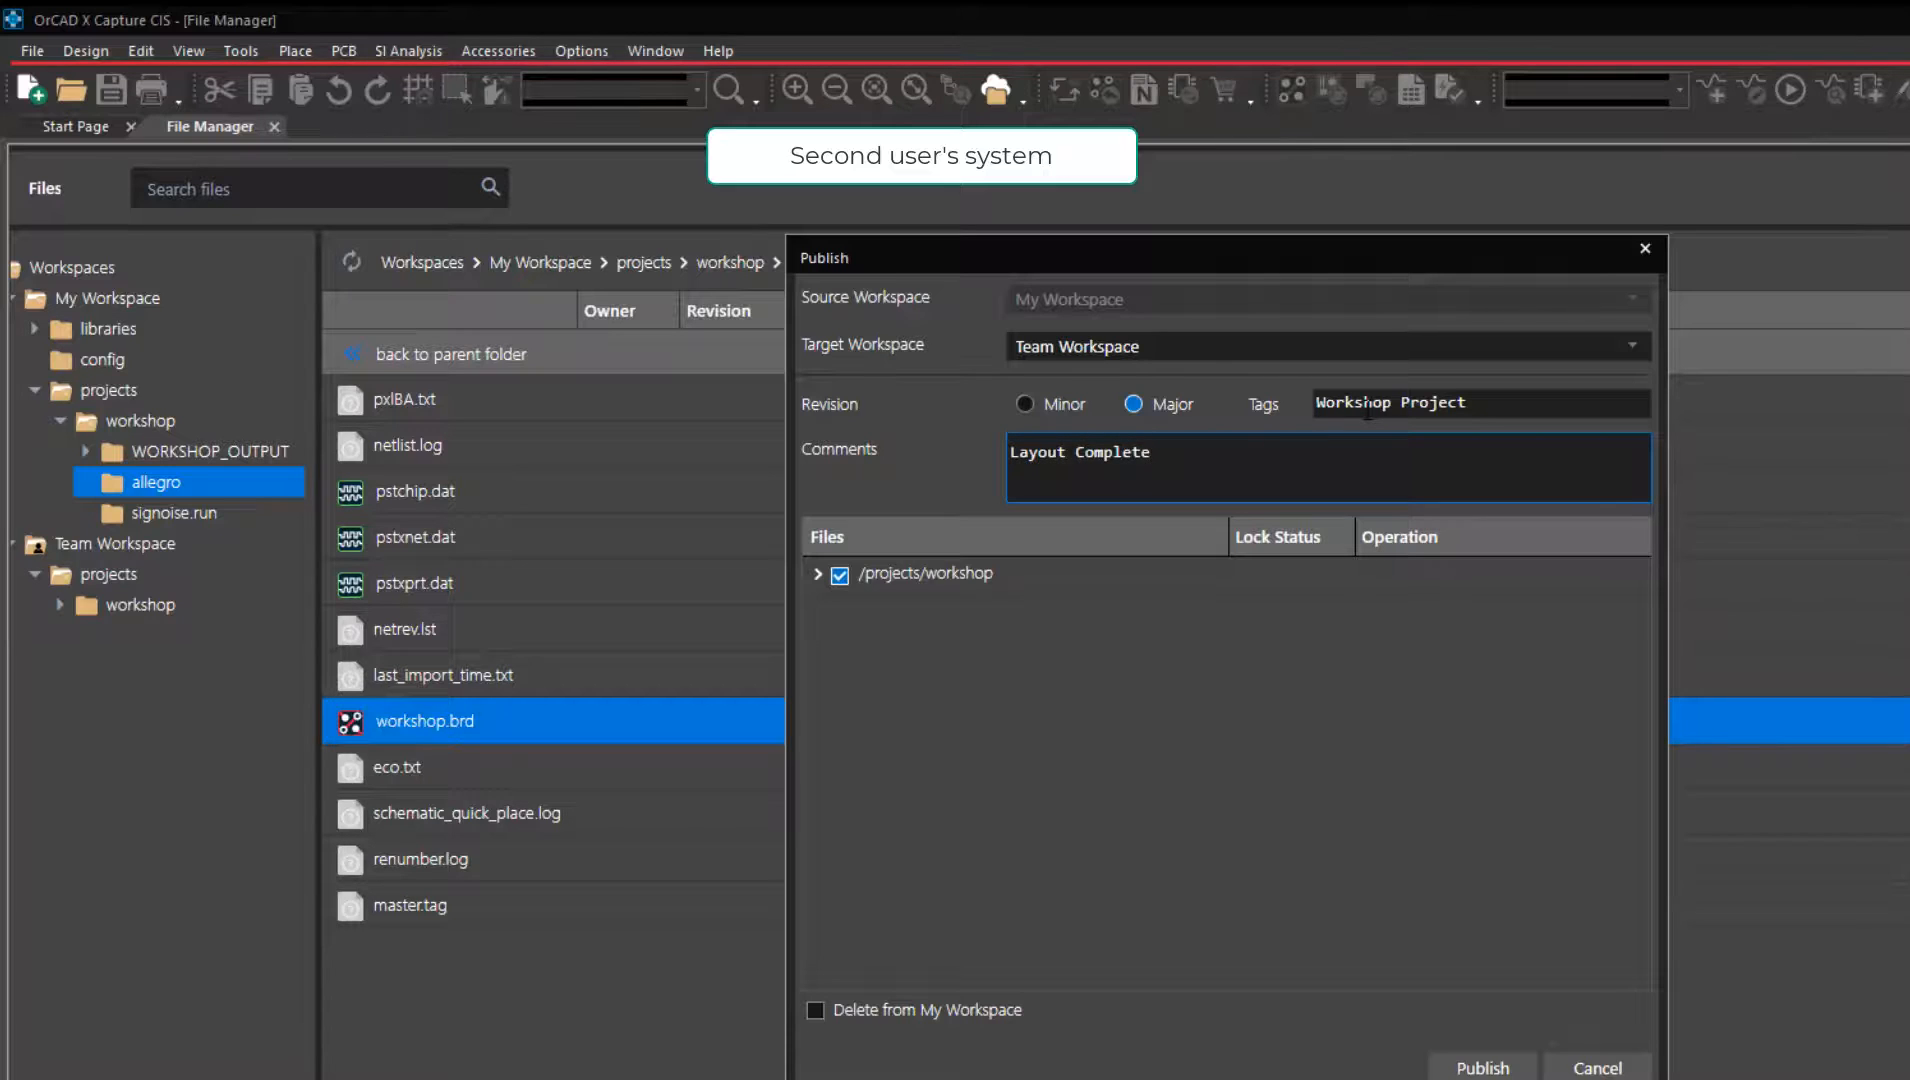
left_click(818, 574)
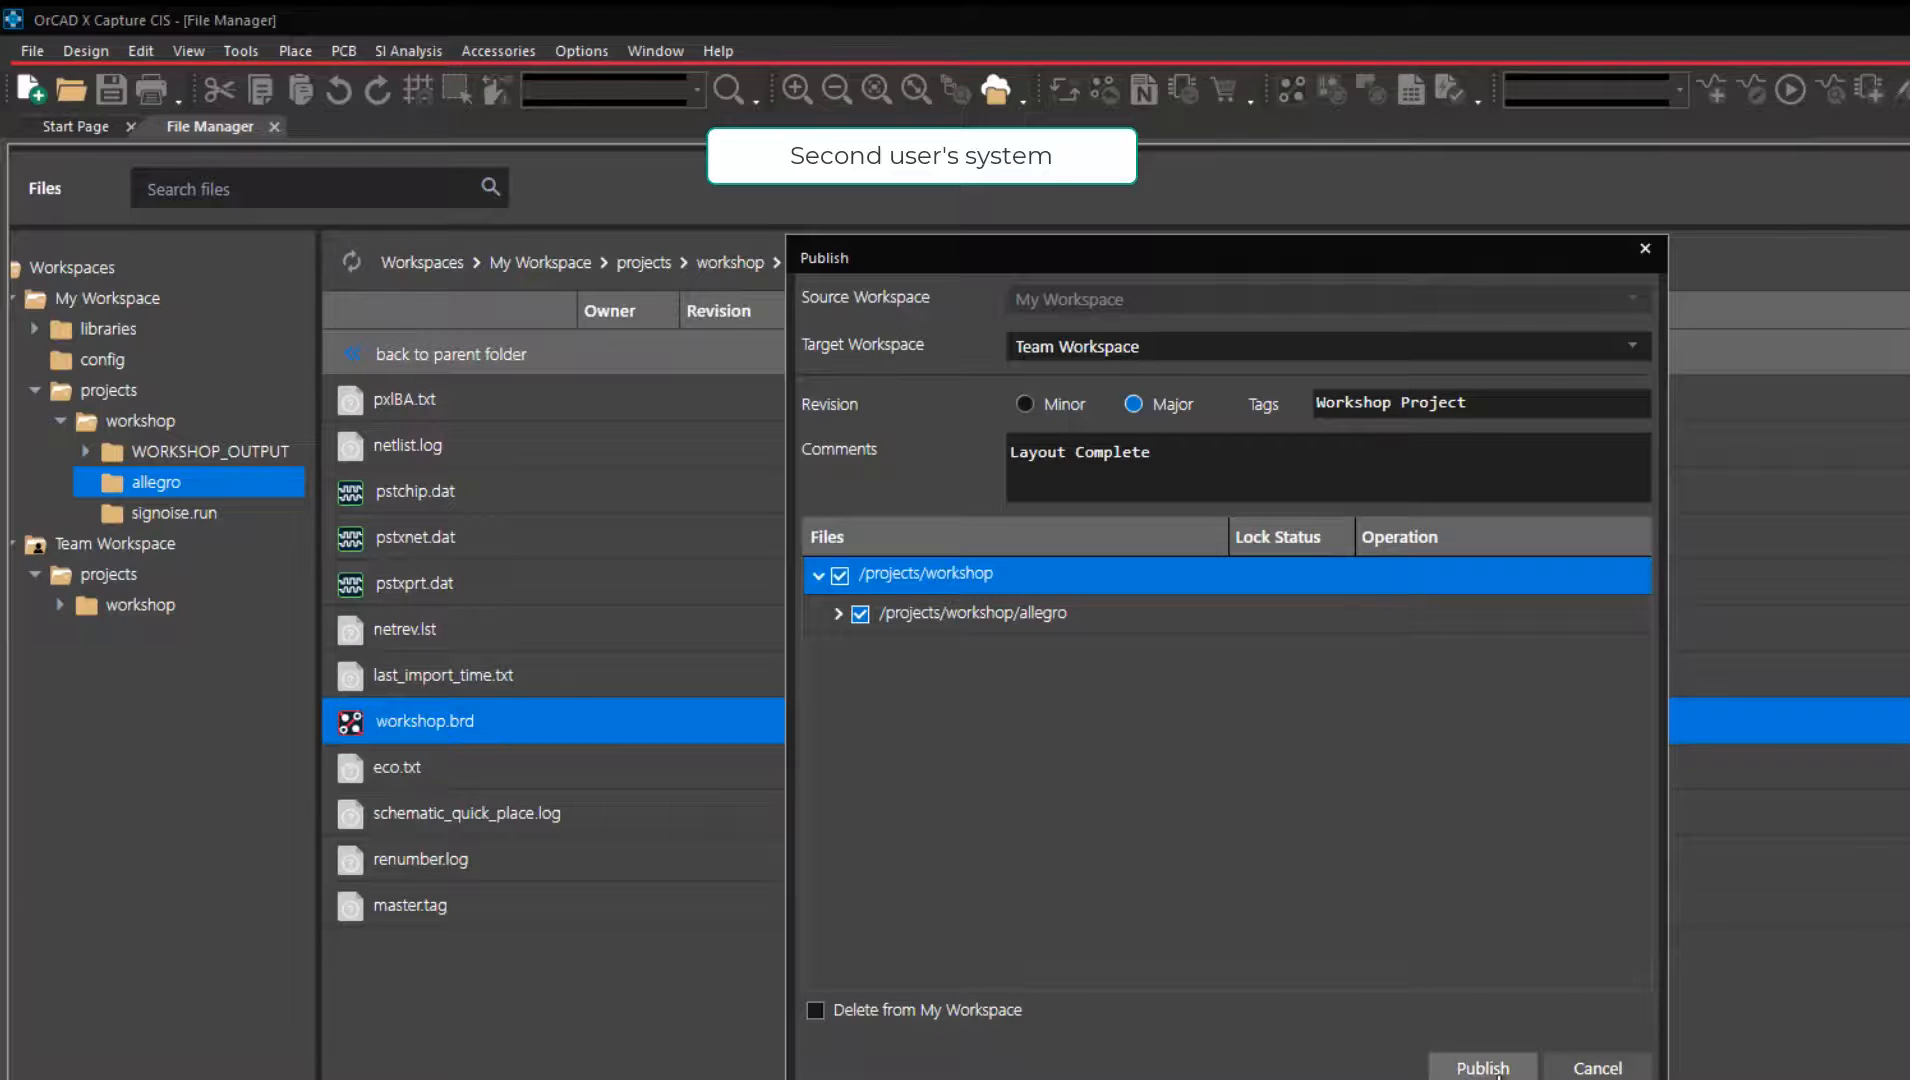
left_click(1485, 1068)
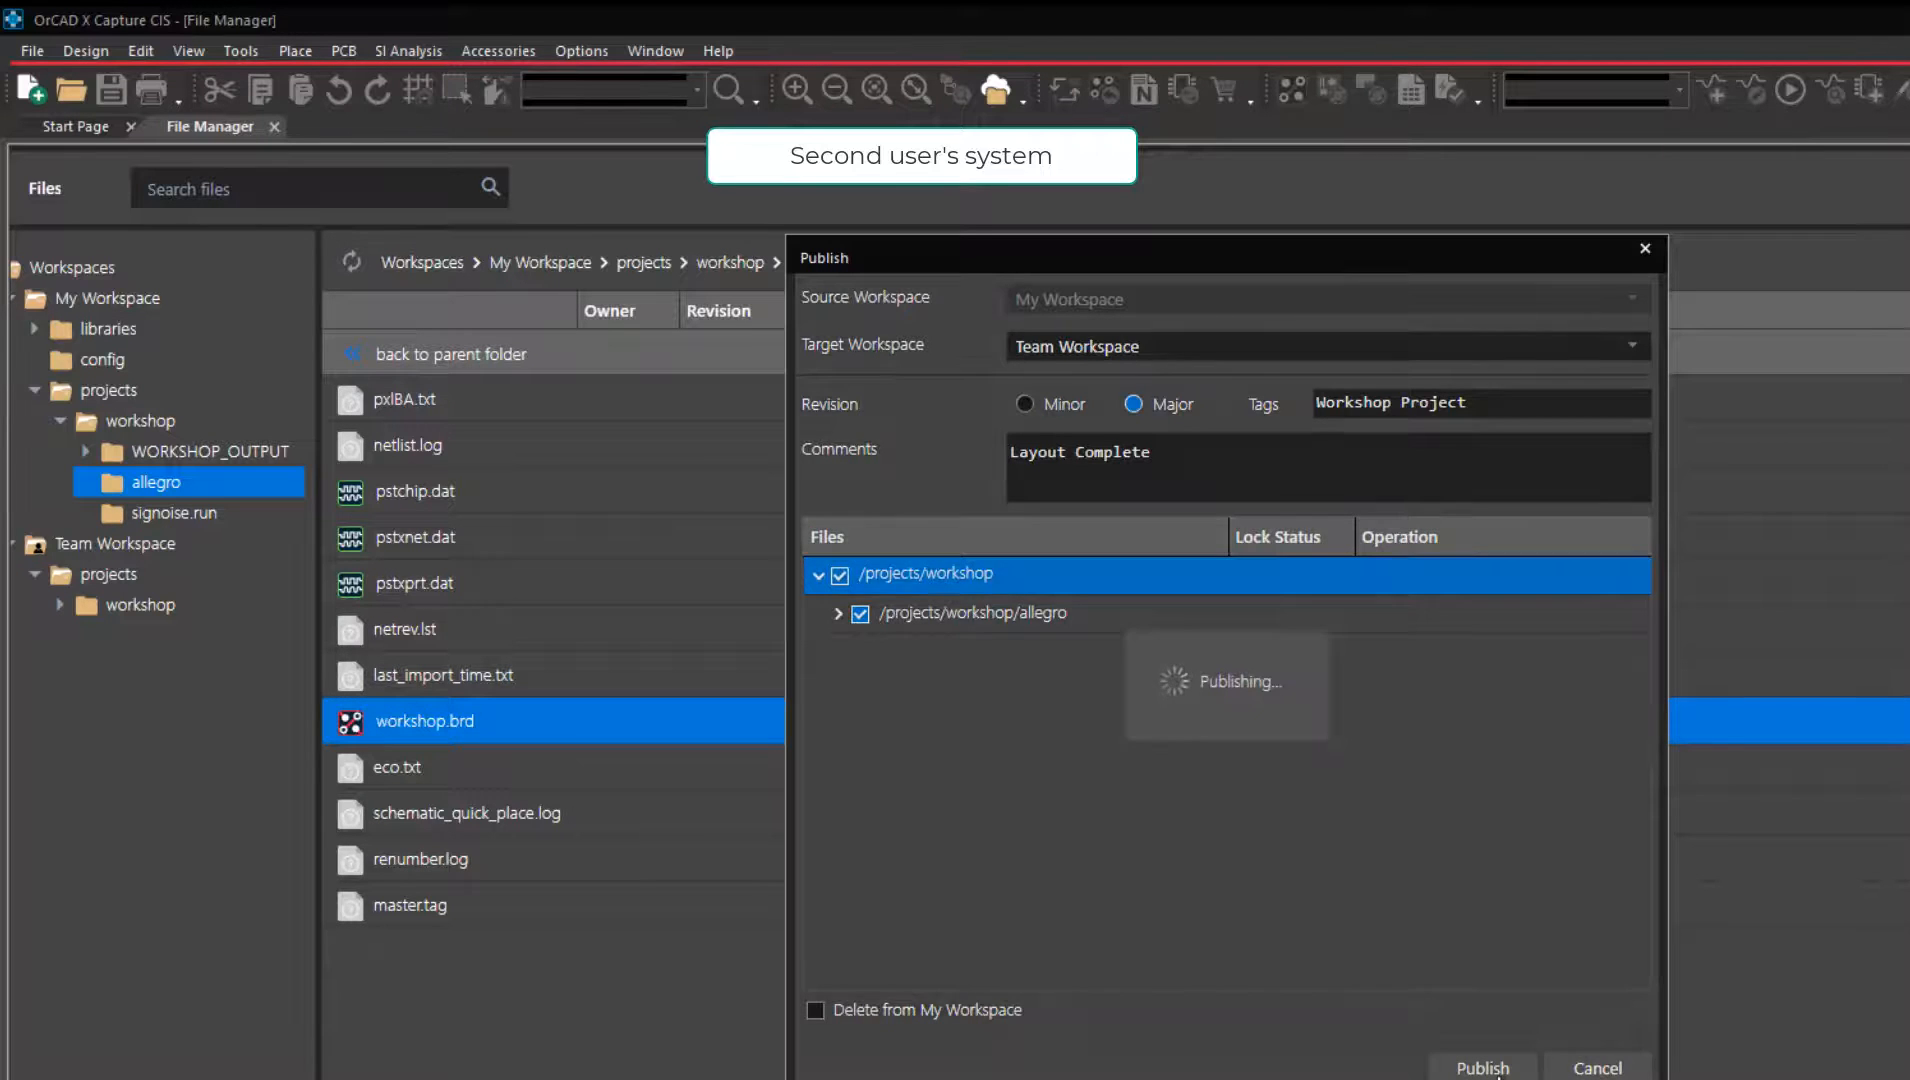
Open the workshop project's allegro folder in Team Workspace and check the revision and lock status of workshop.brd.
left_click(117, 605)
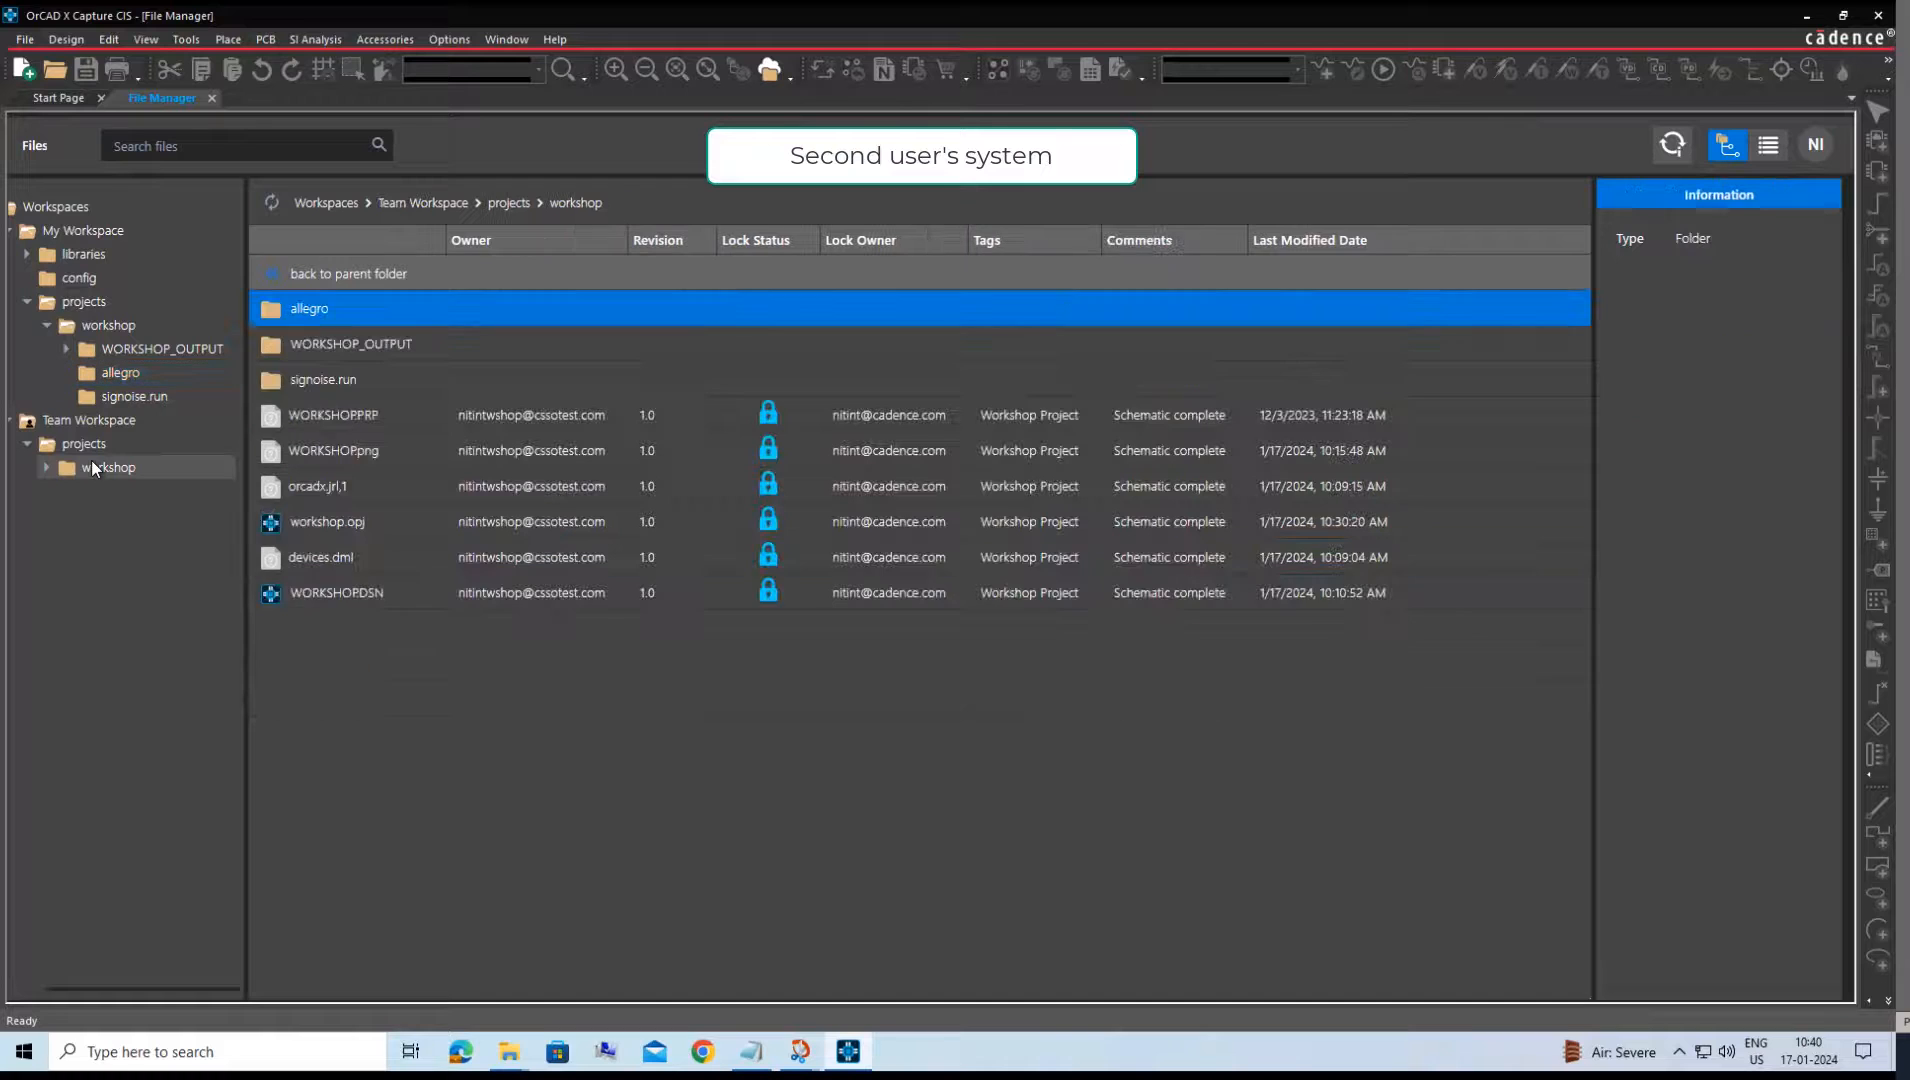
double_click(318, 316)
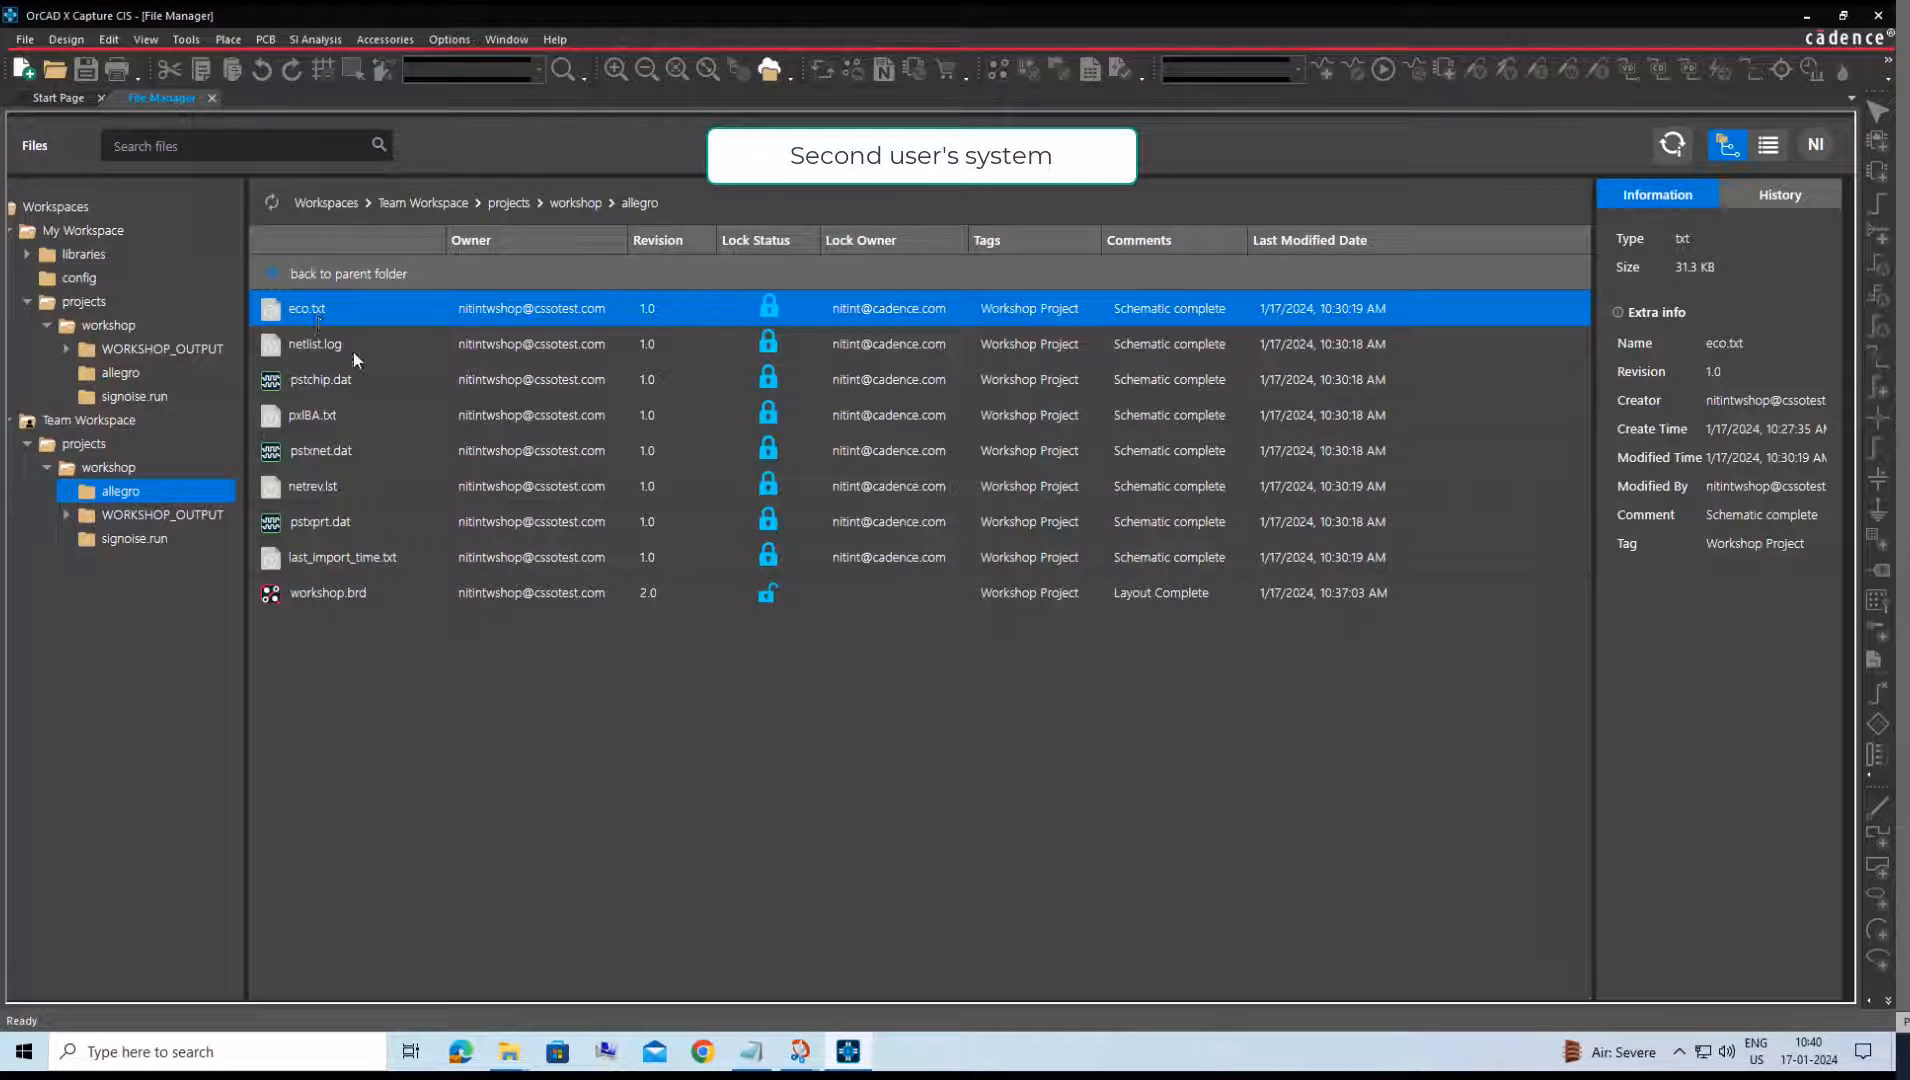
left_click(627, 592)
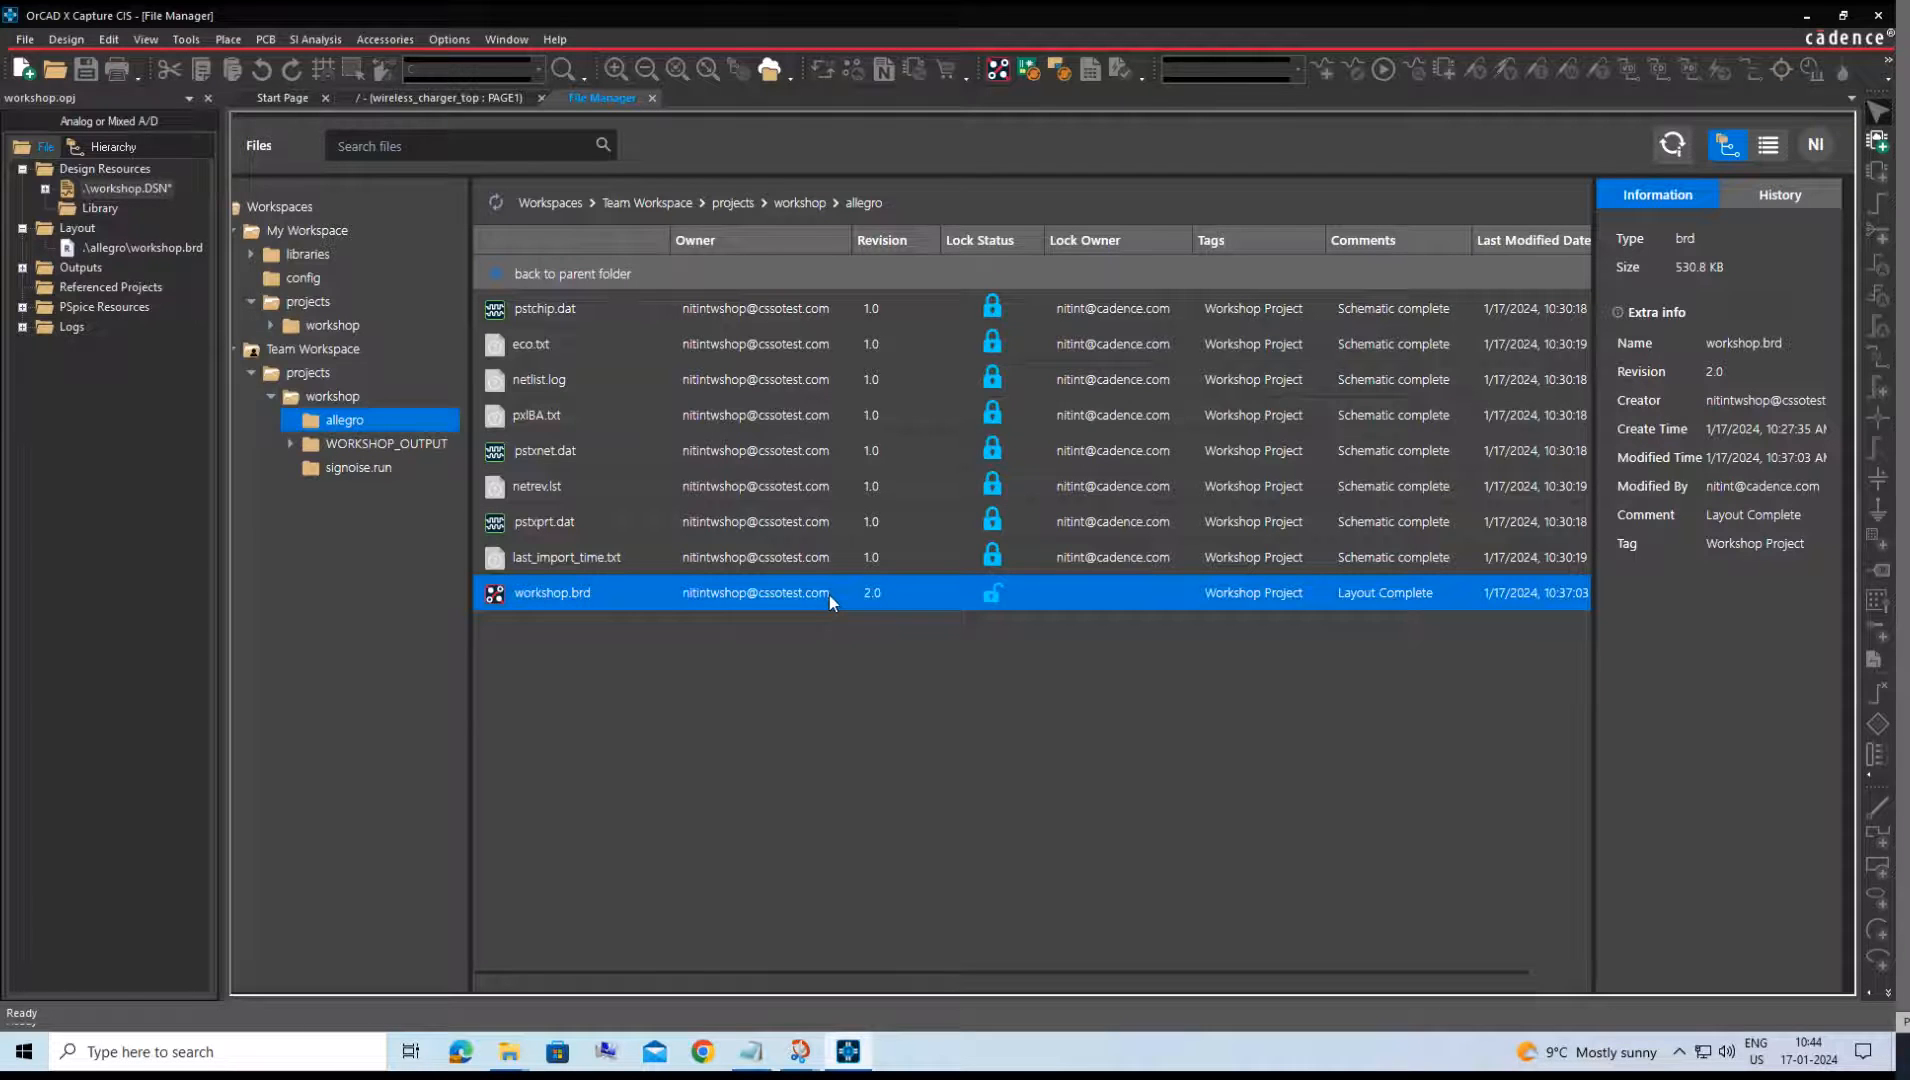
On the first user's system, check out workshop.brd from Team Workspace for editing in My Workspace.
right_click(830, 595)
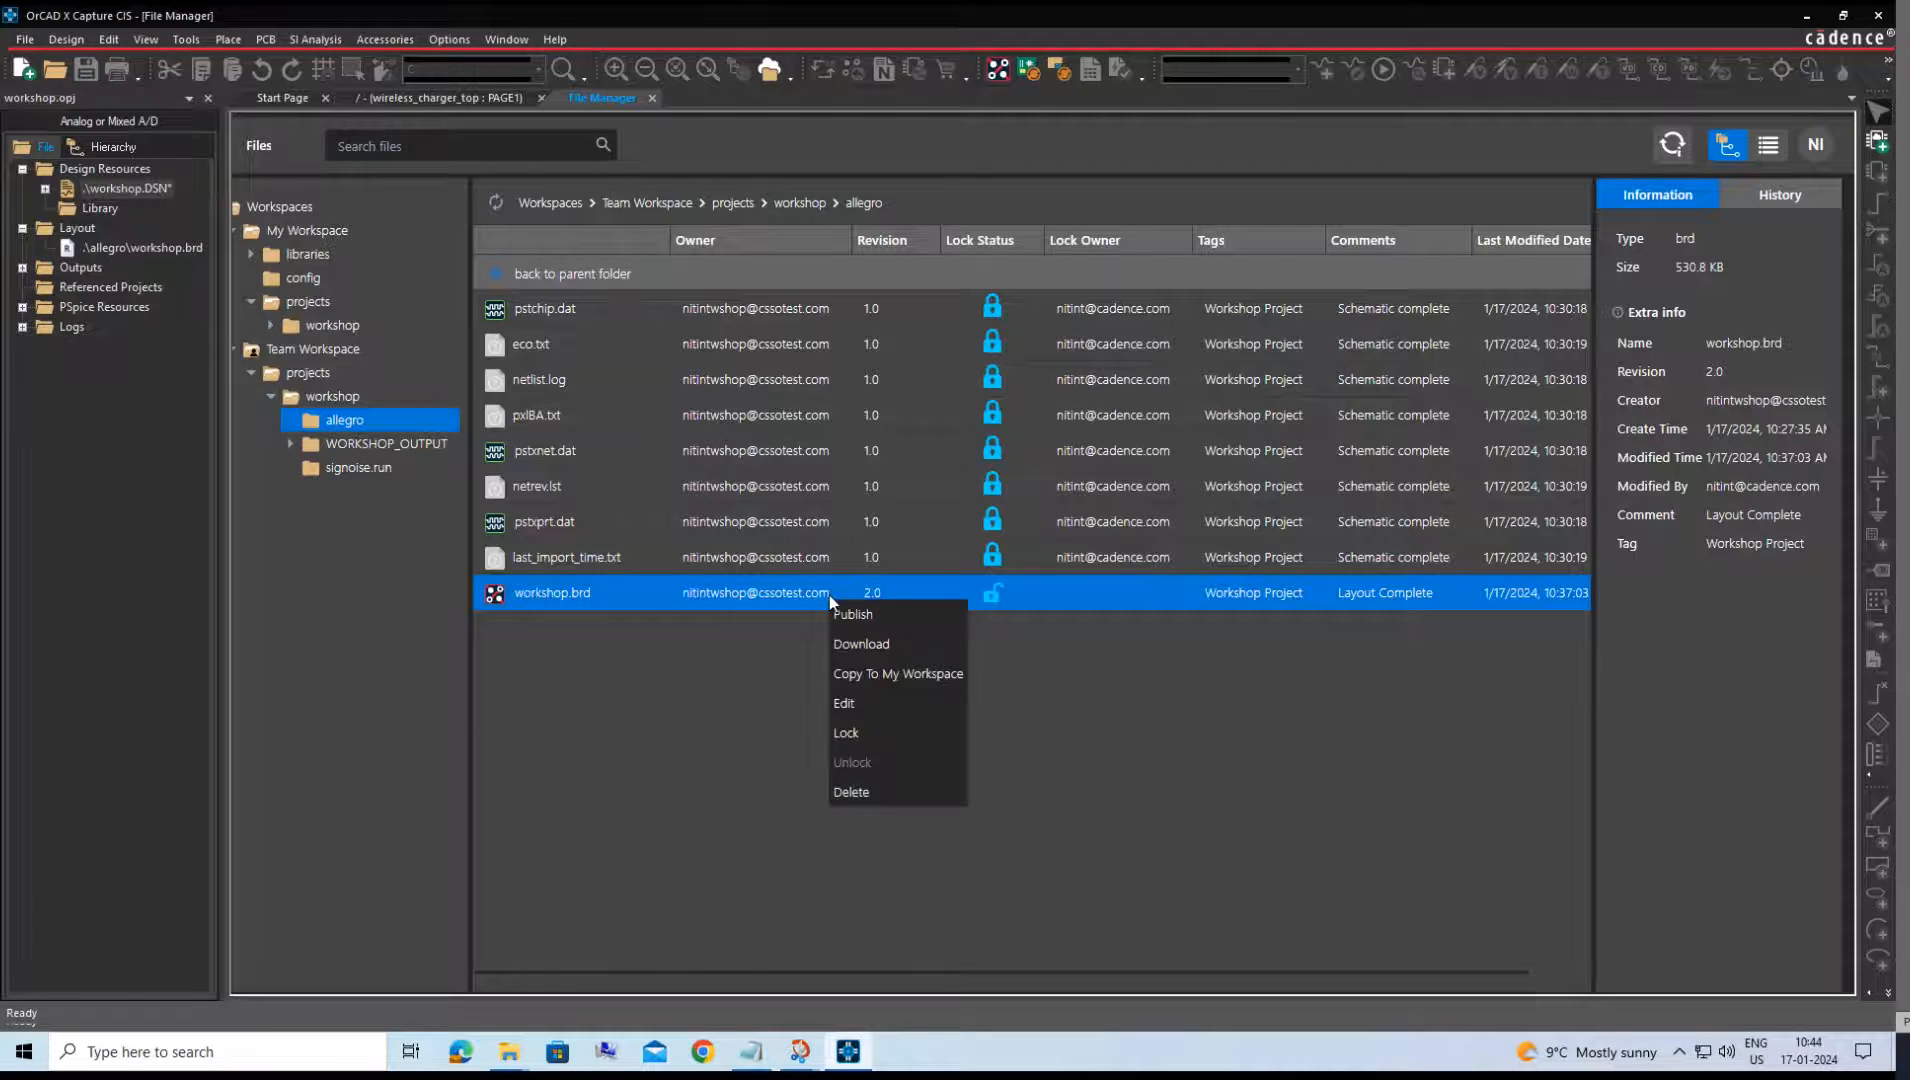
left_click(845, 704)
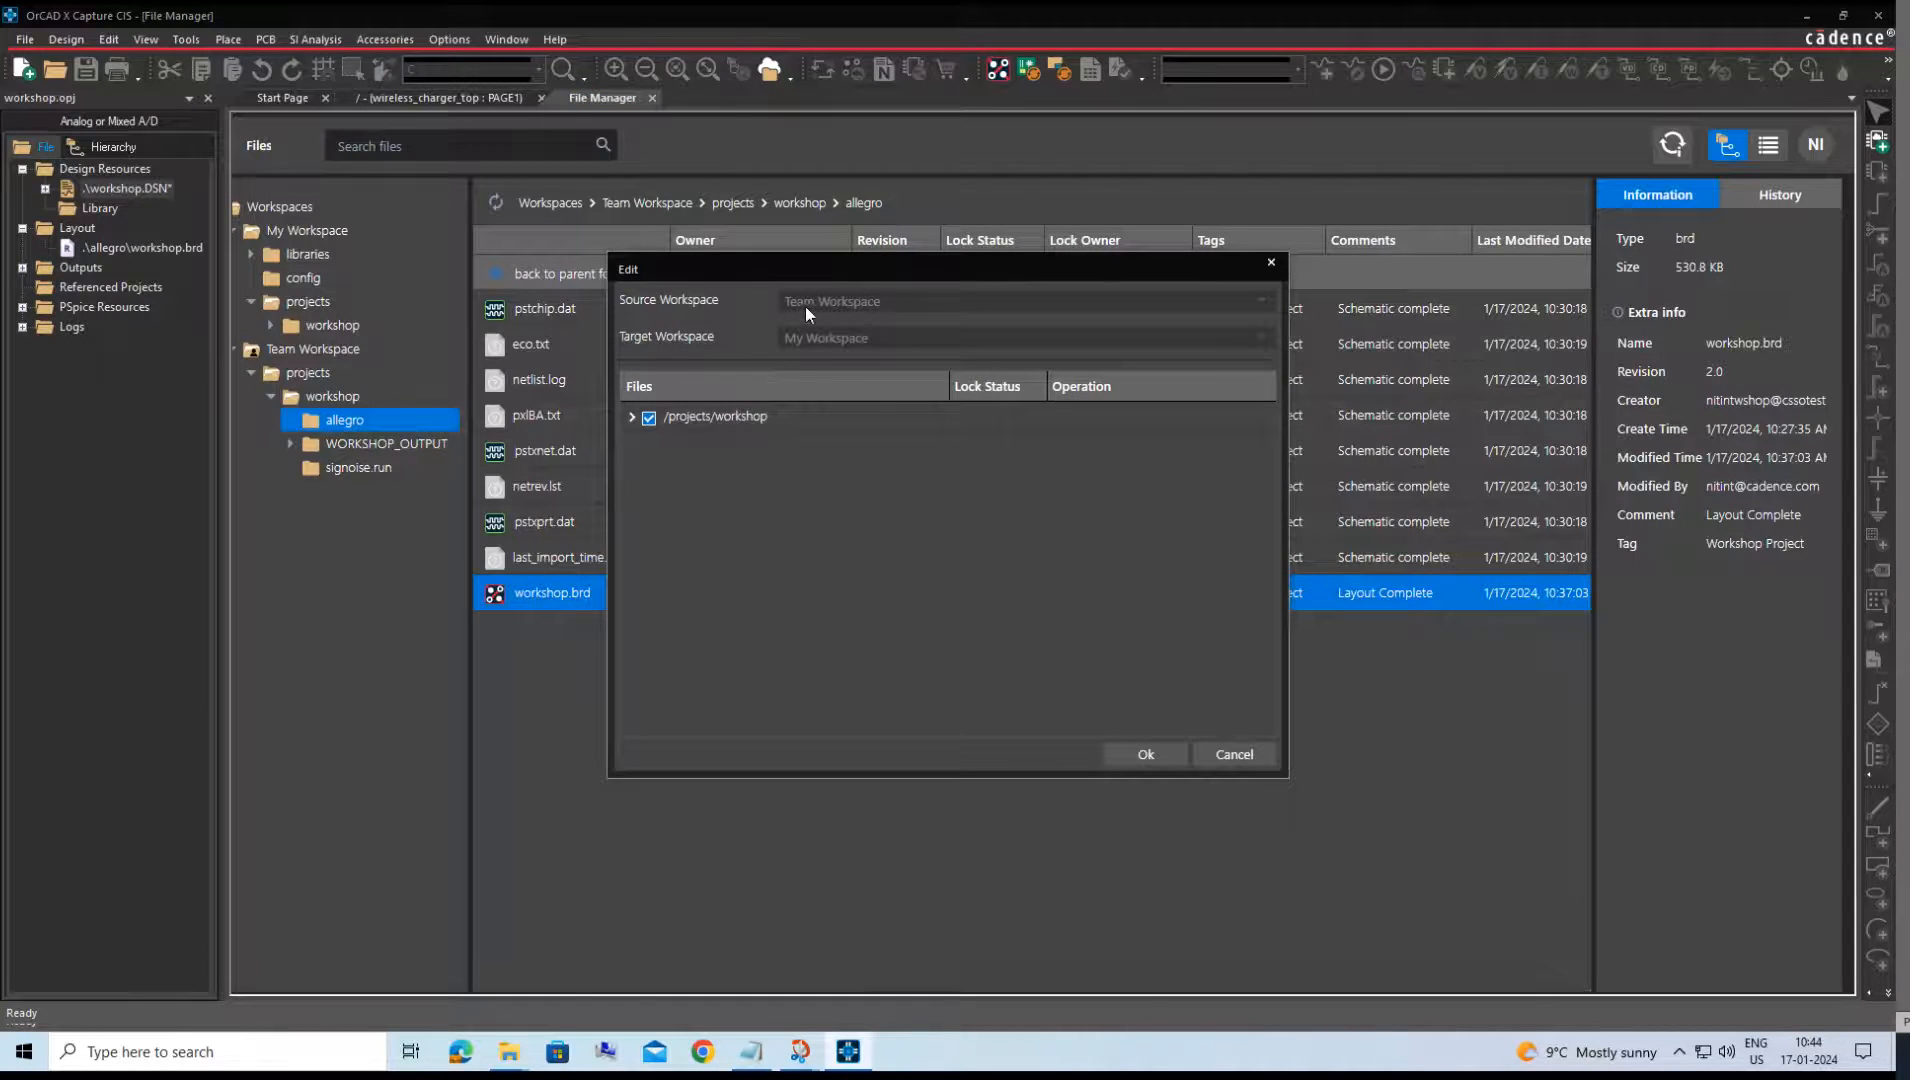
left_click(632, 417)
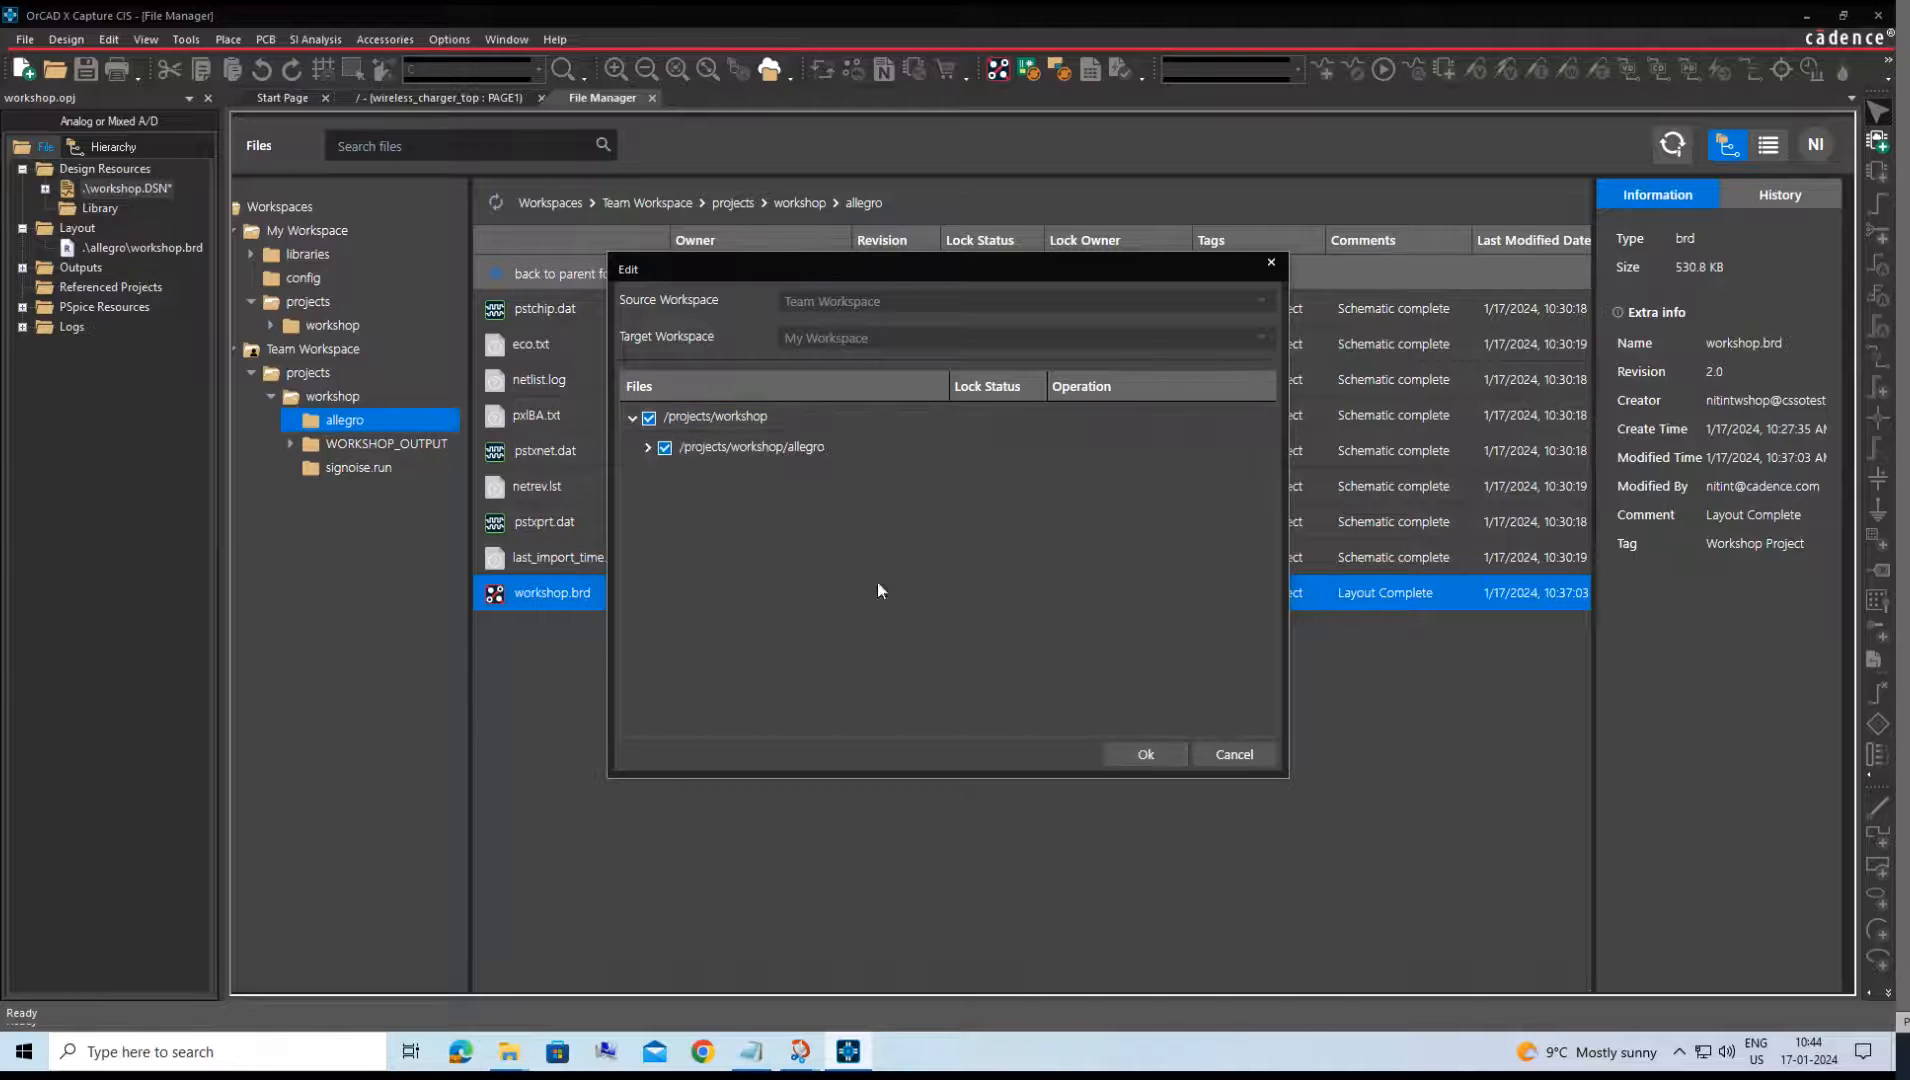
left_click(1130, 760)
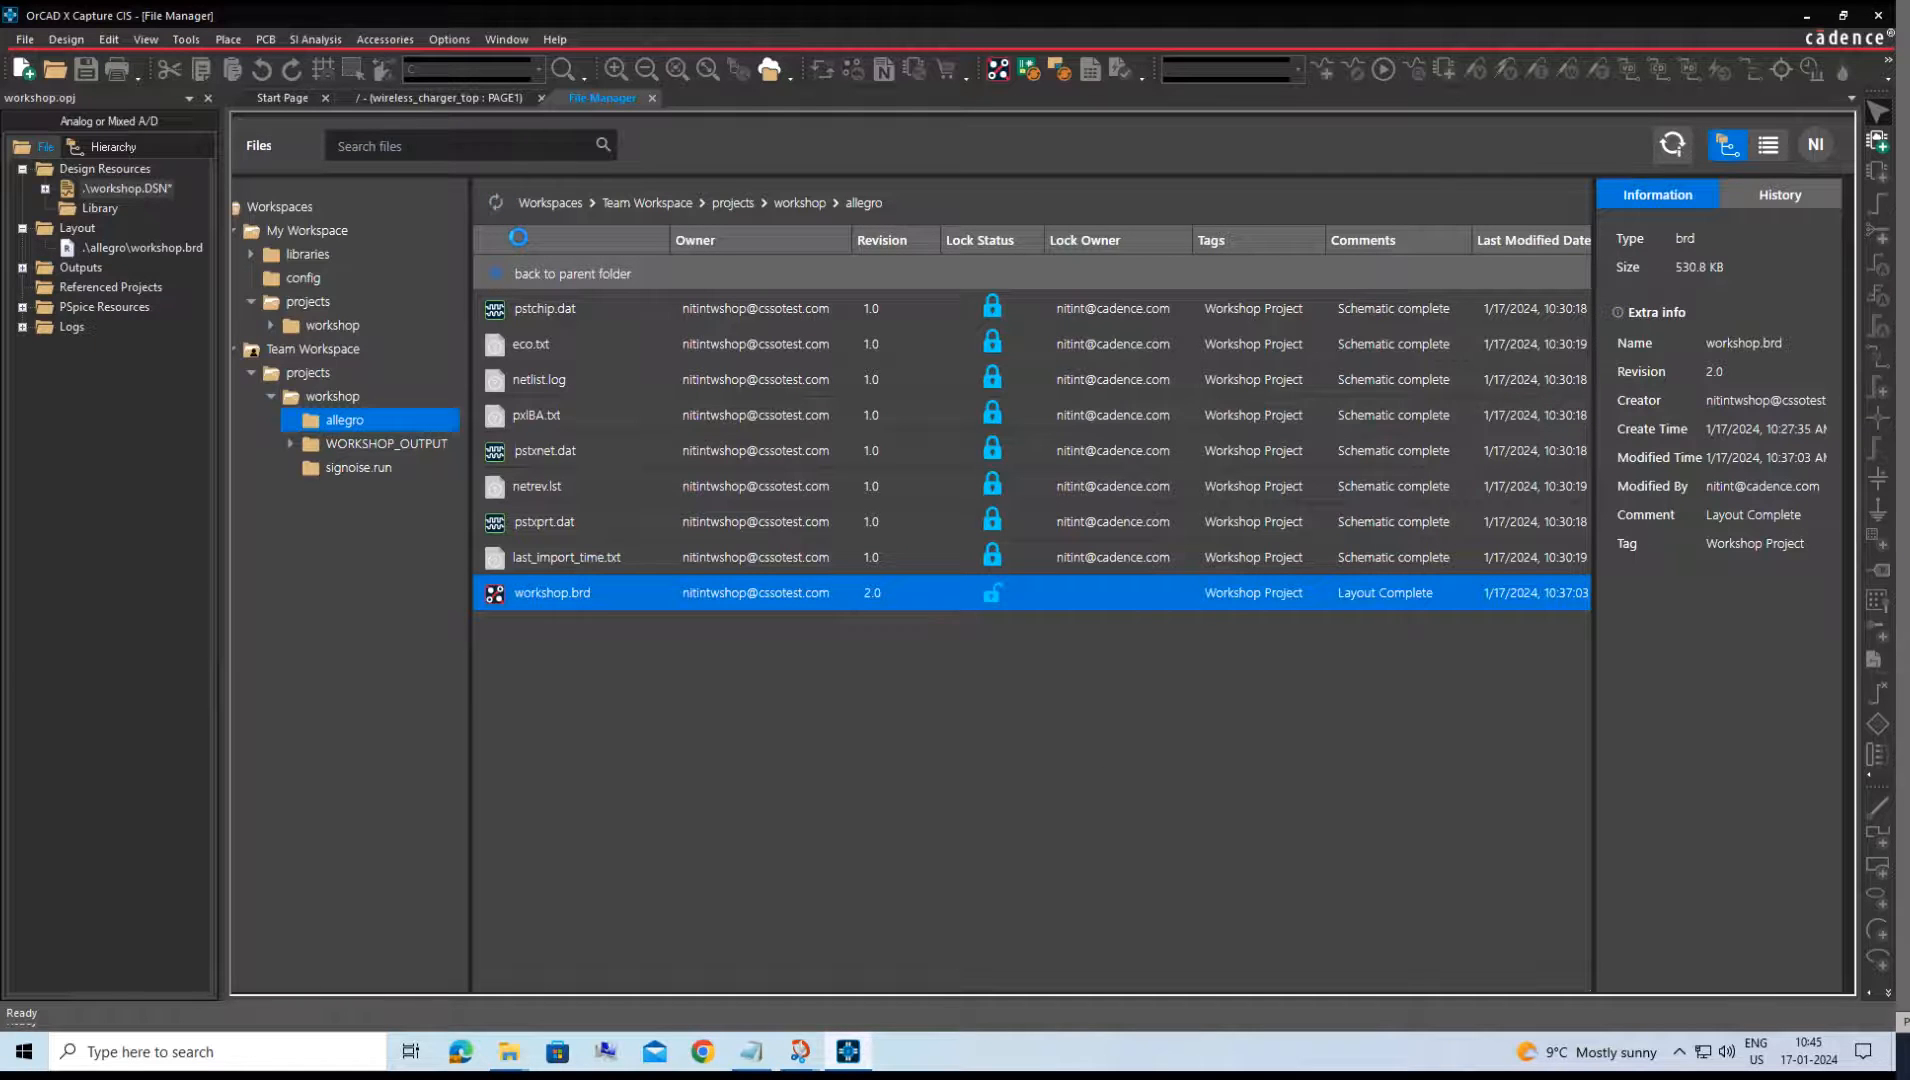
Update the wireless_charger_top schematic from the workshop.brd layout, syncing the reference designator changes, and inspect the renumbered capacitors.
left_click(436, 96)
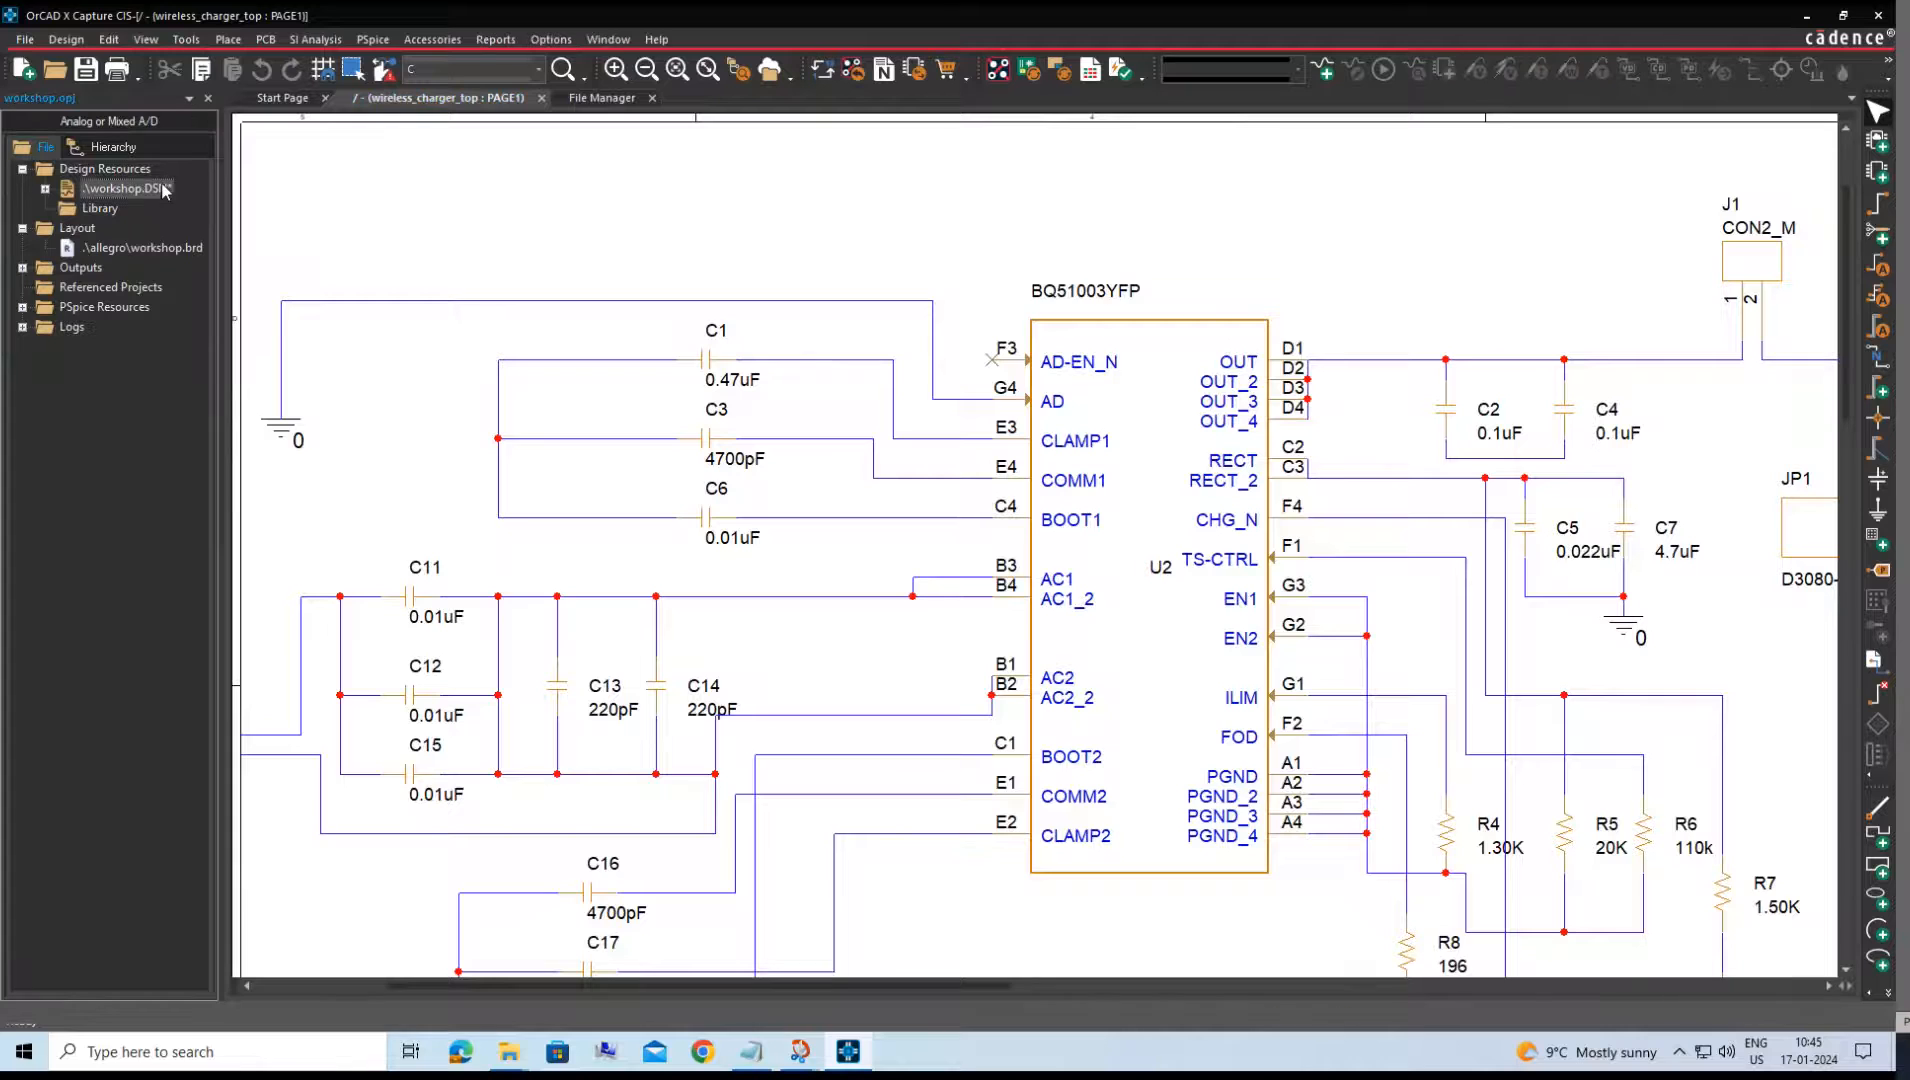
left_click(1060, 72)
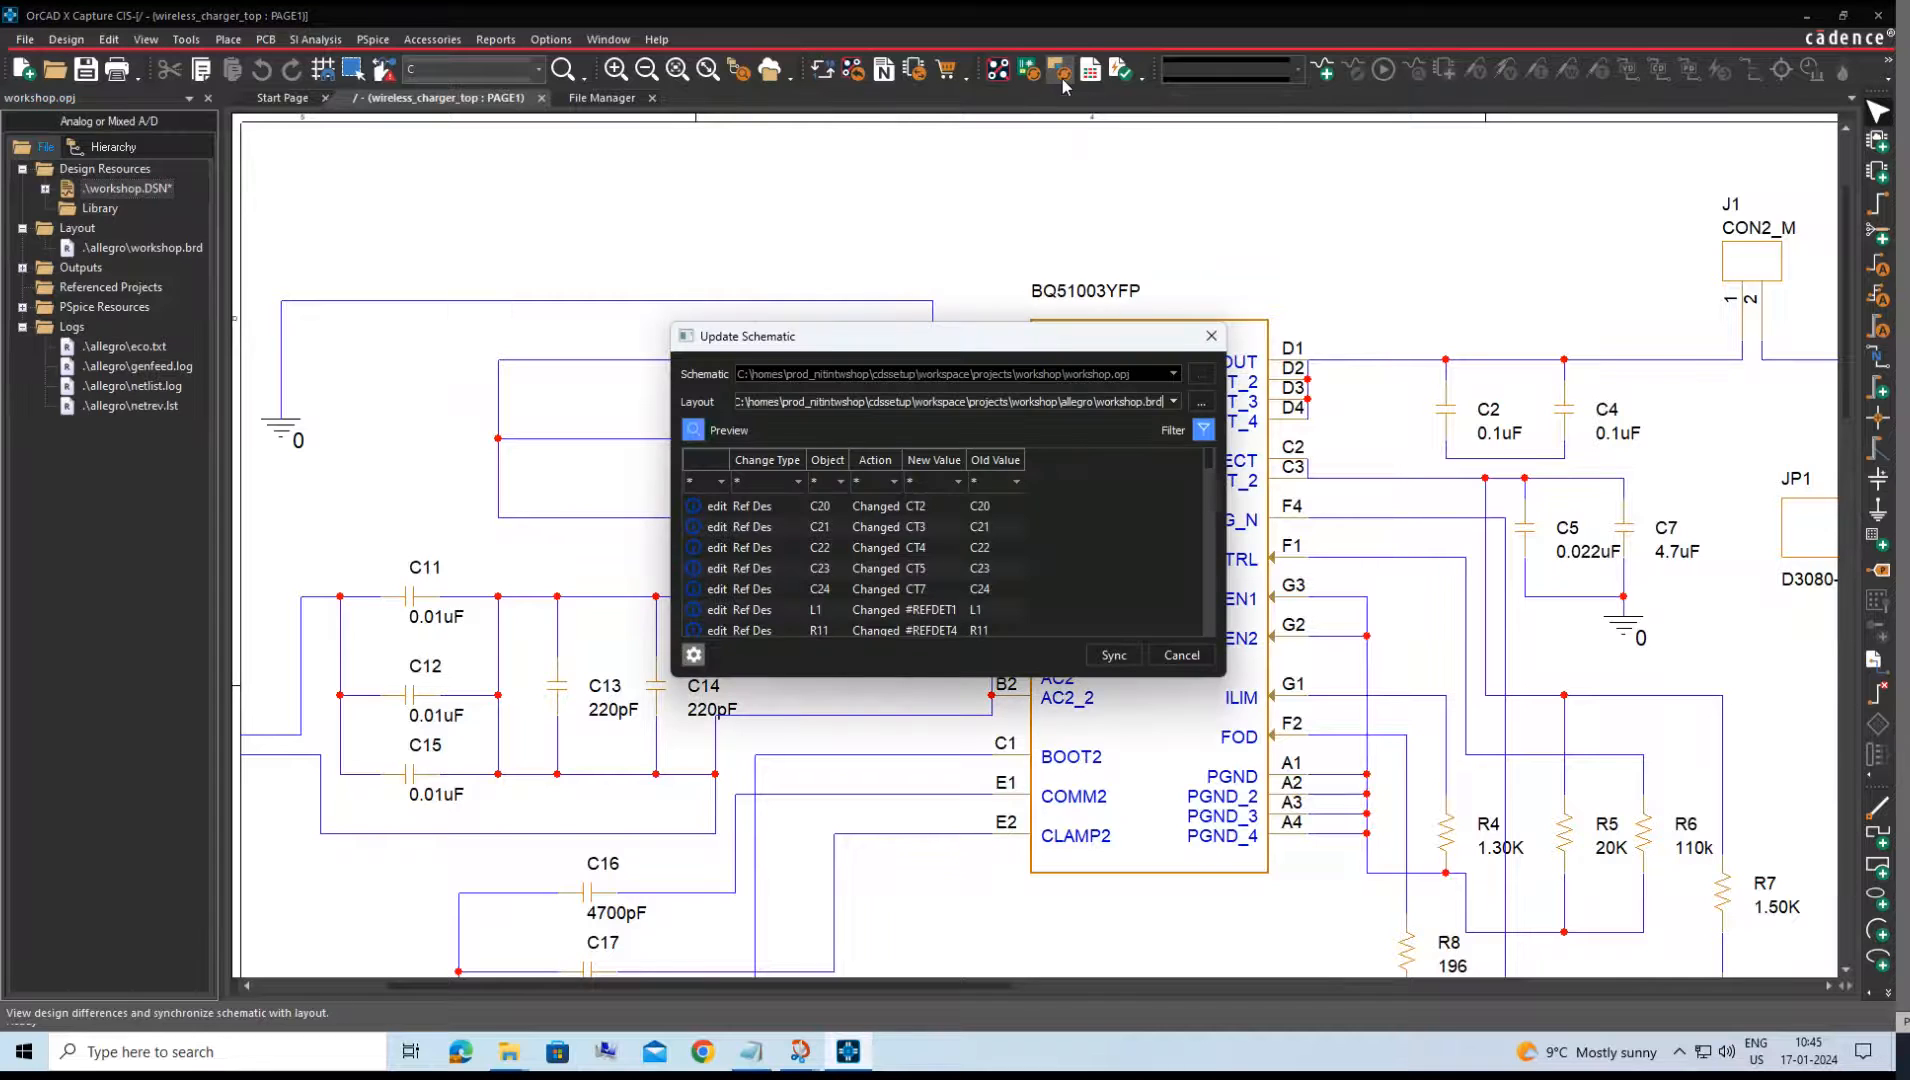
left_click_drag(966, 345, 815, 191)
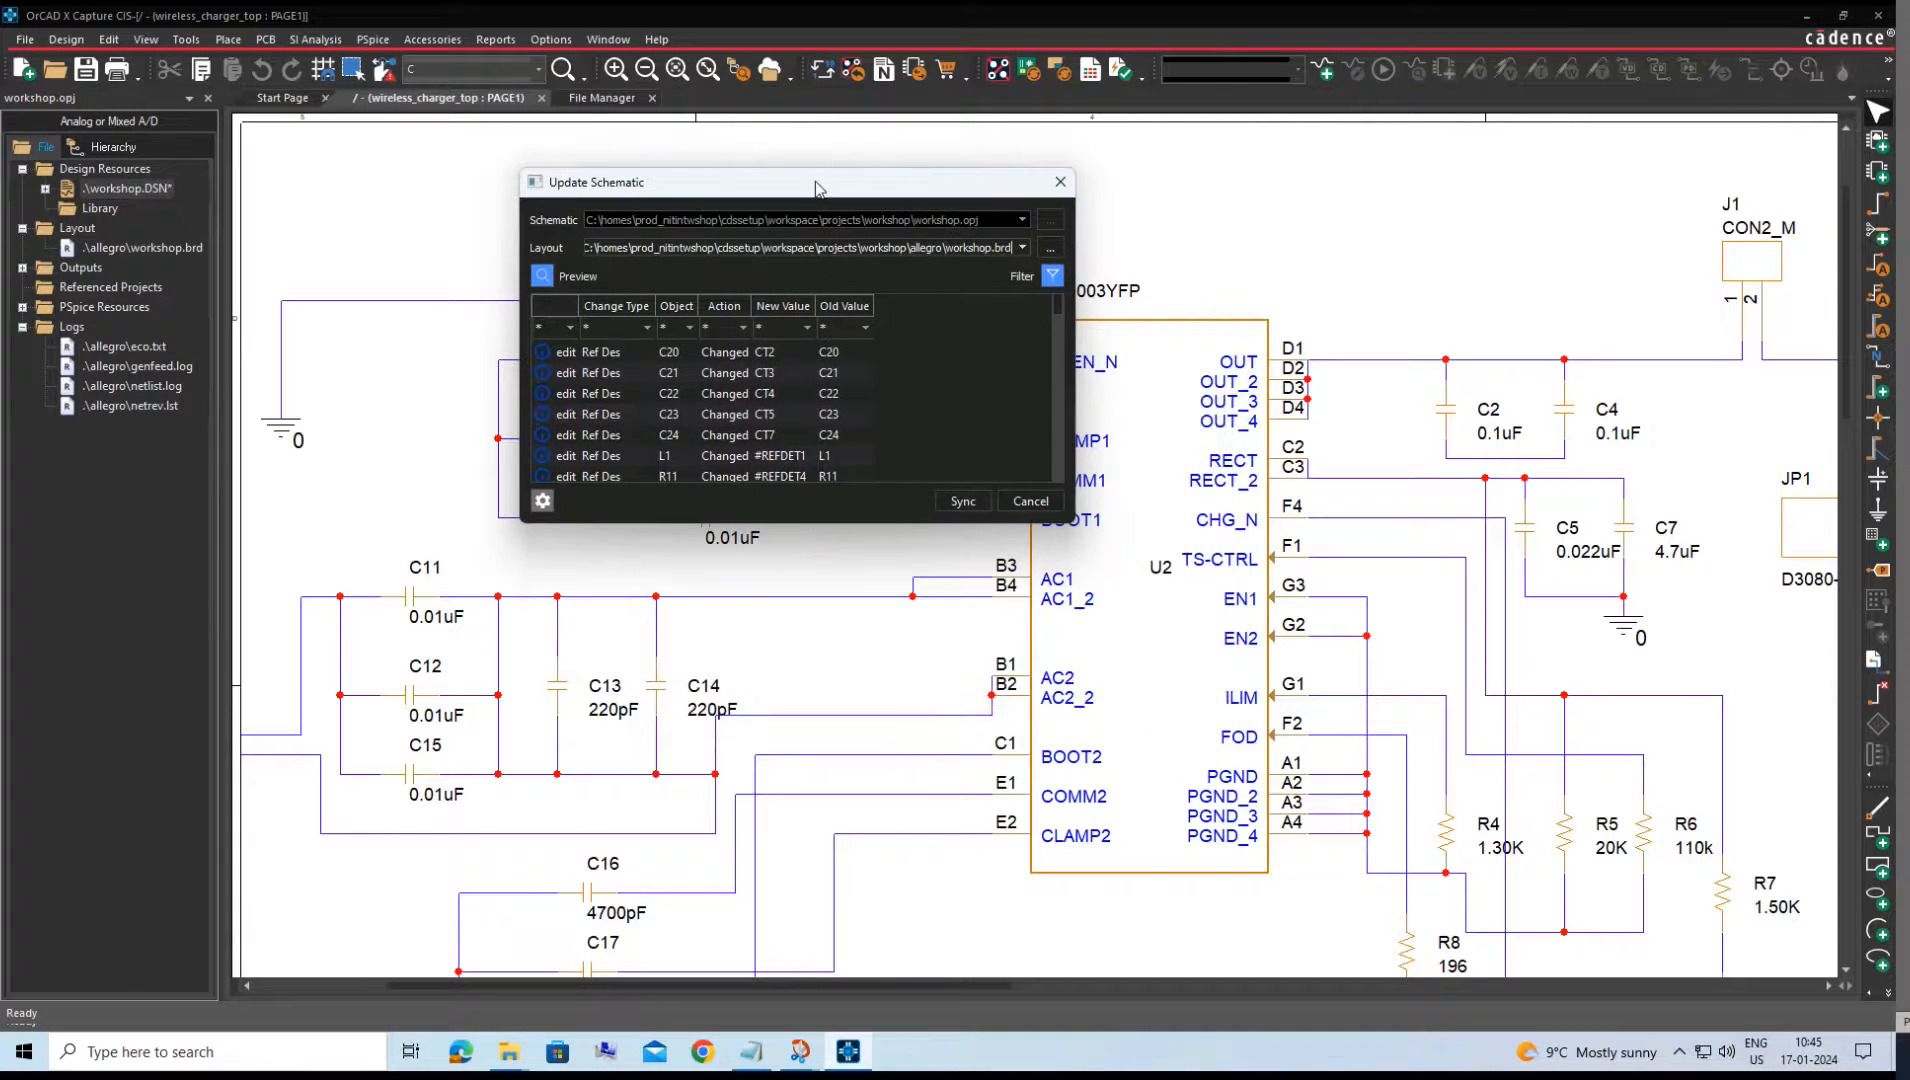
left_click_drag(1084, 526, 1095, 757)
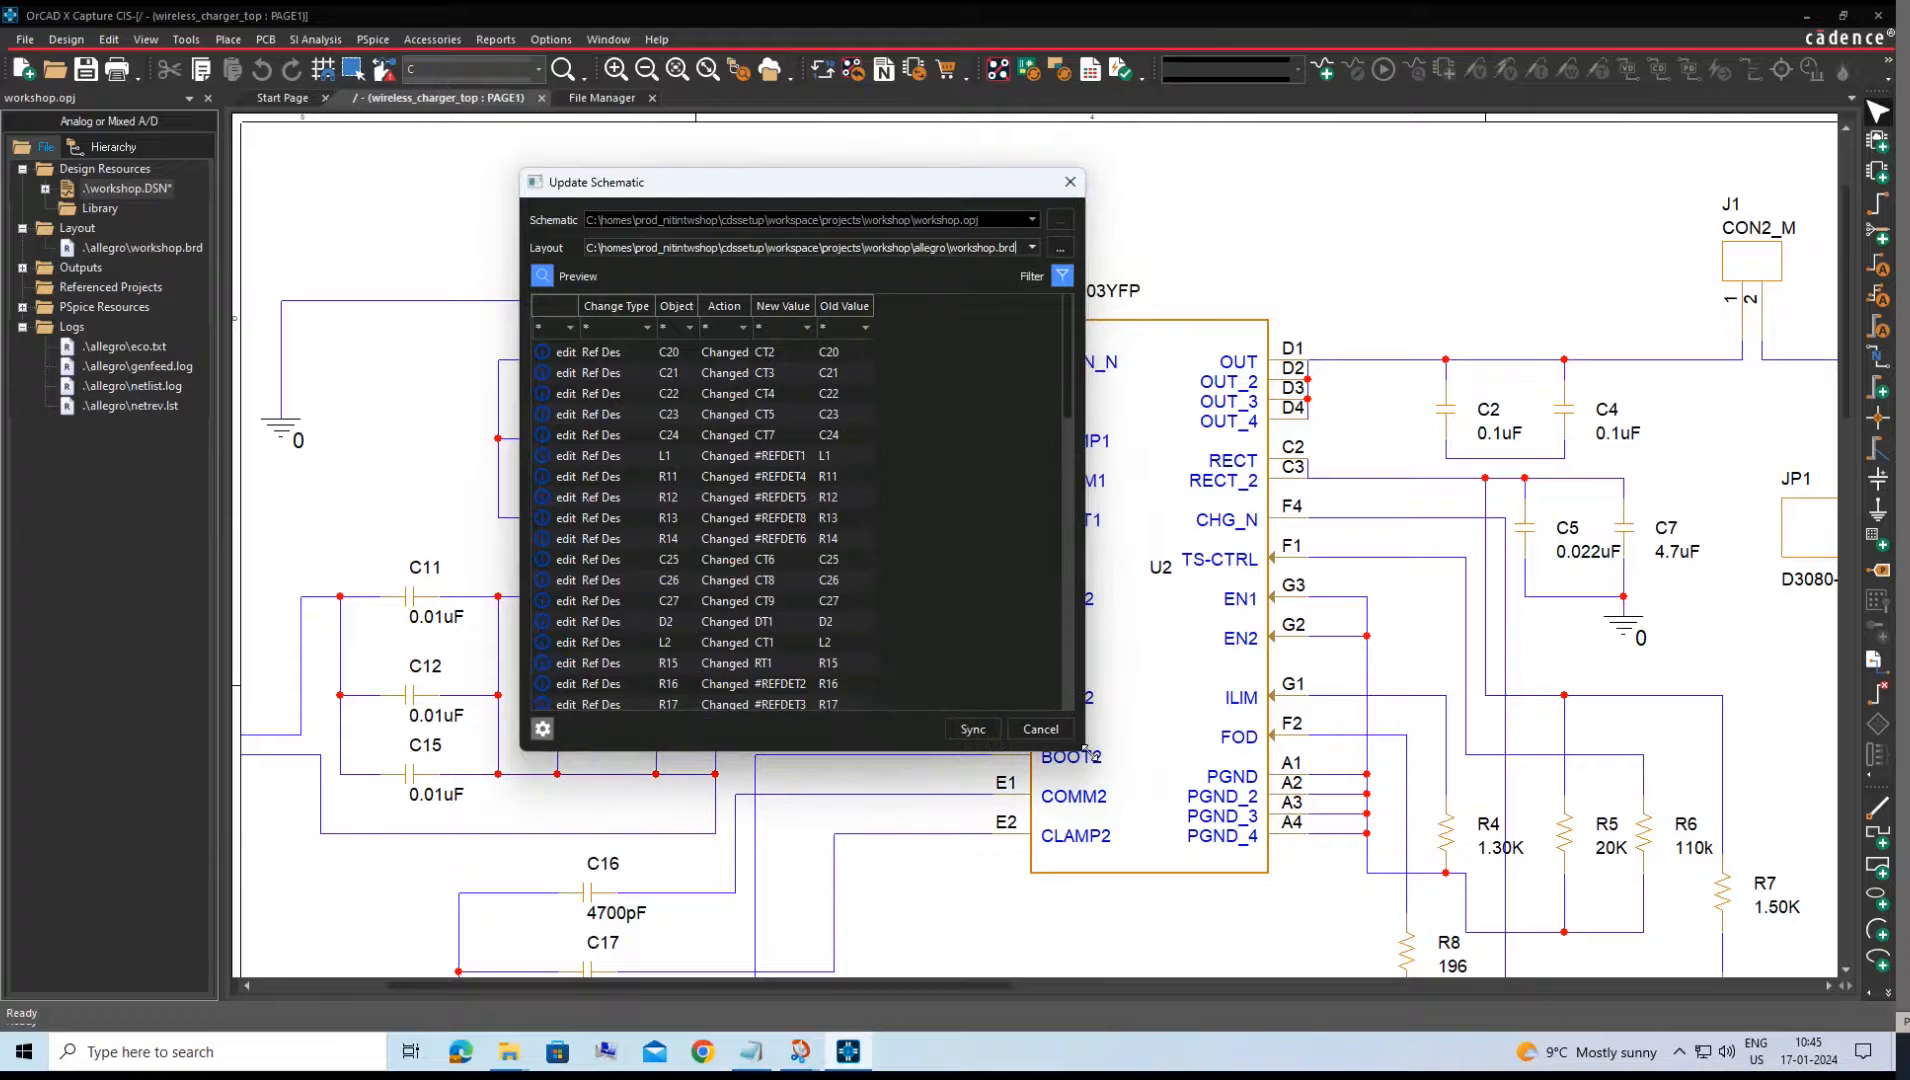
left_click(970, 731)
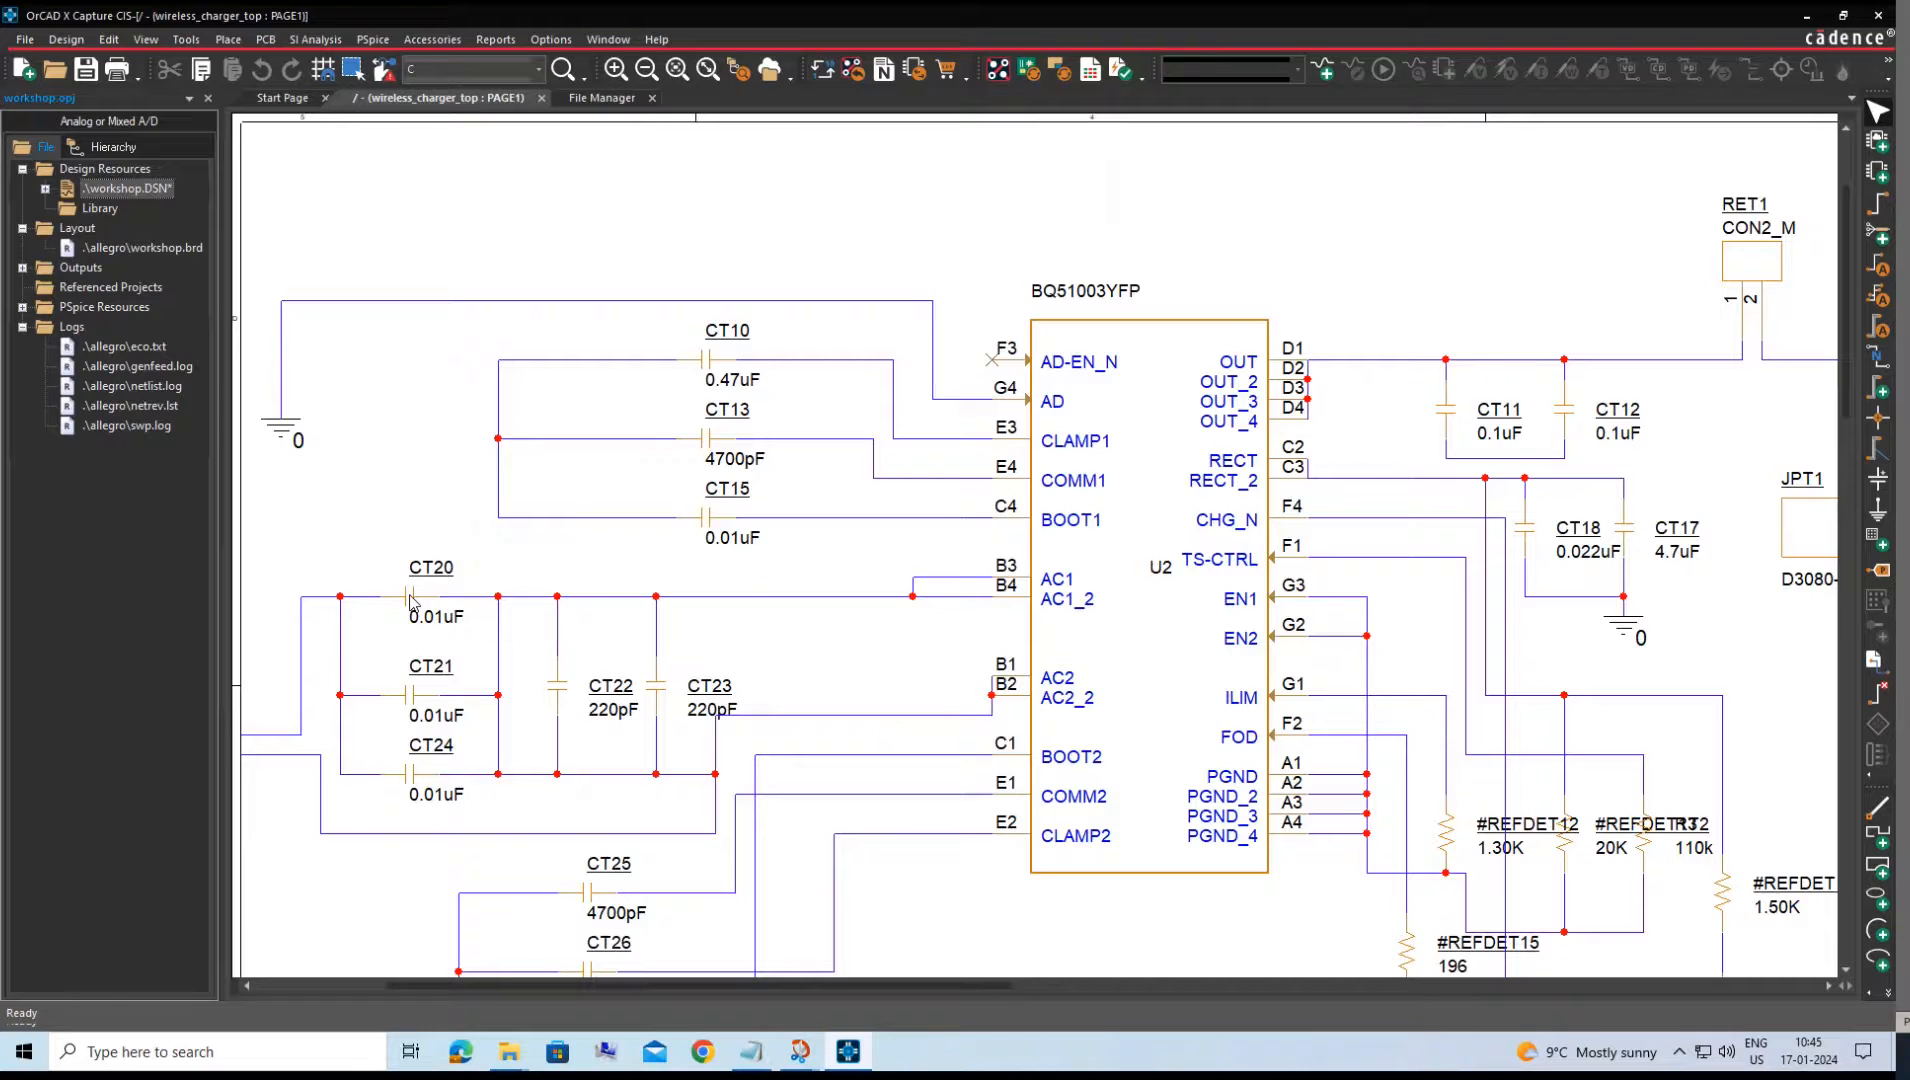
key("i")
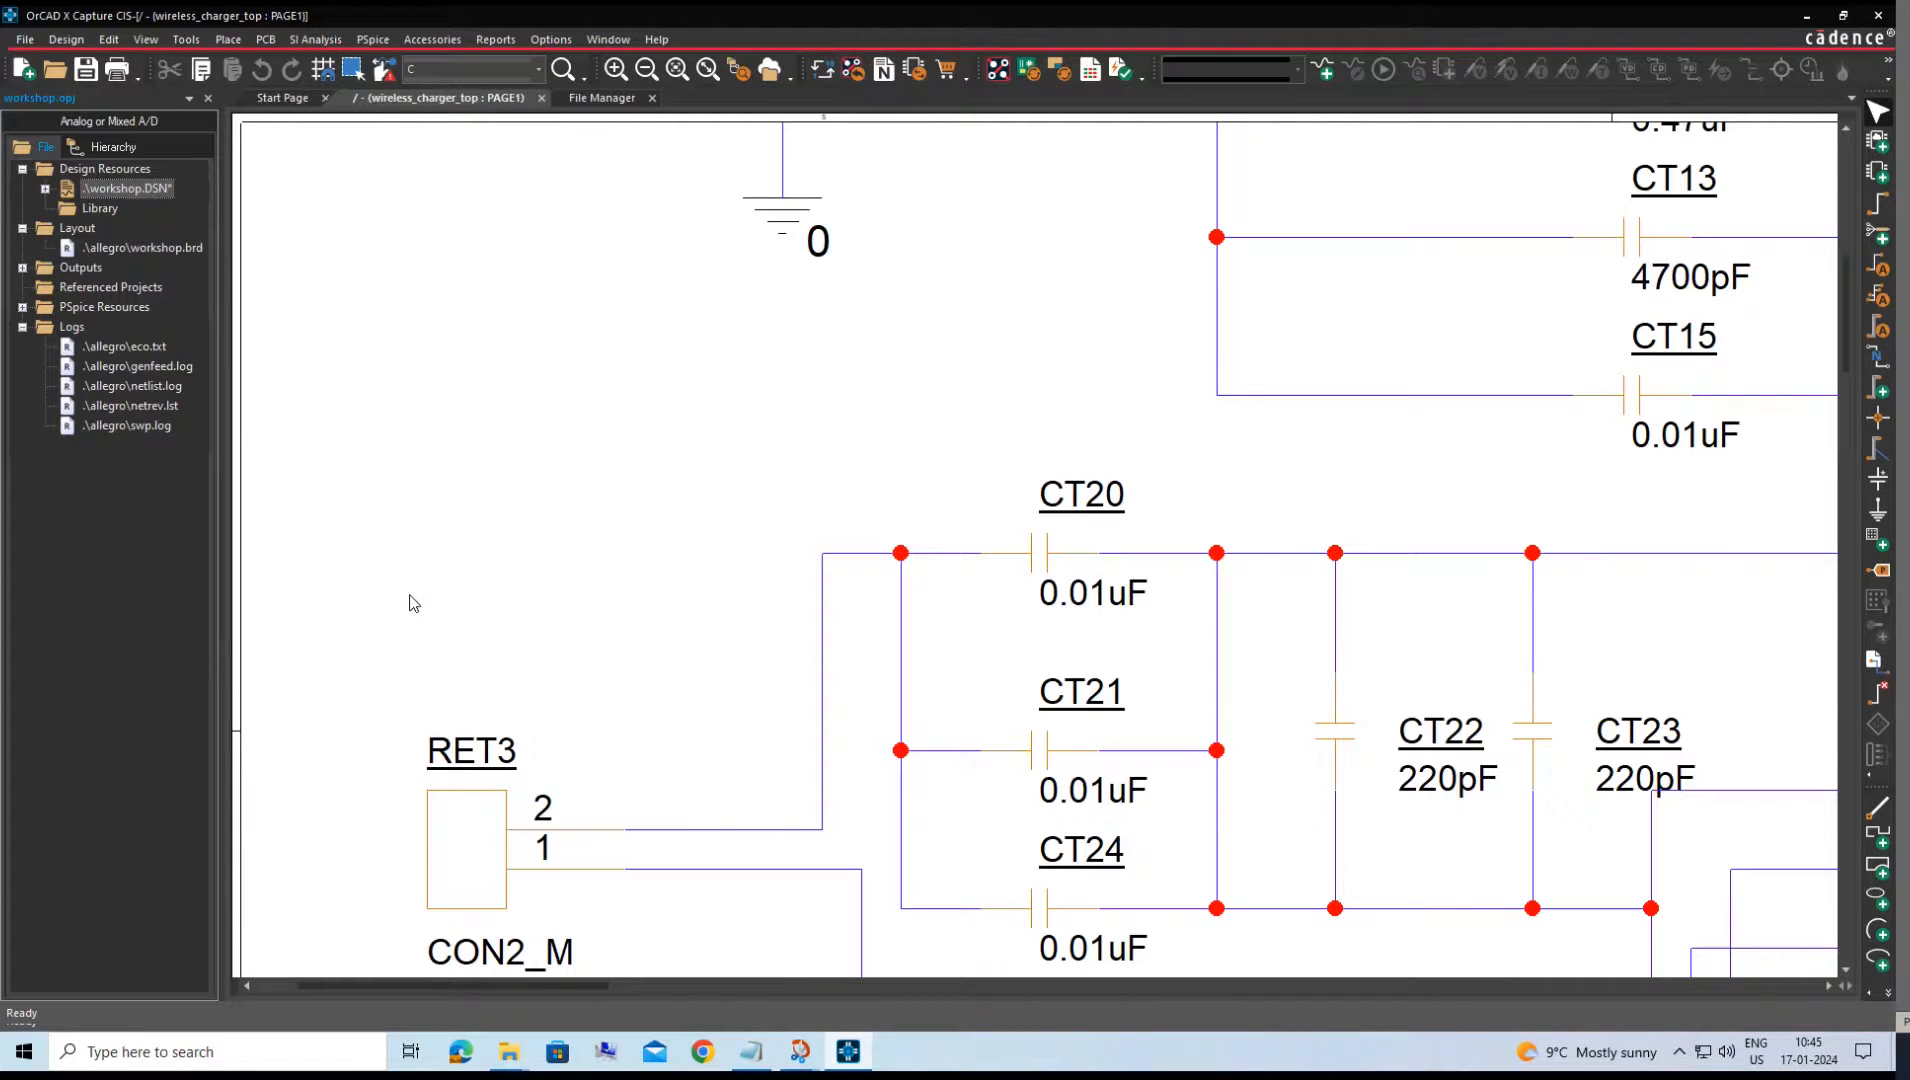